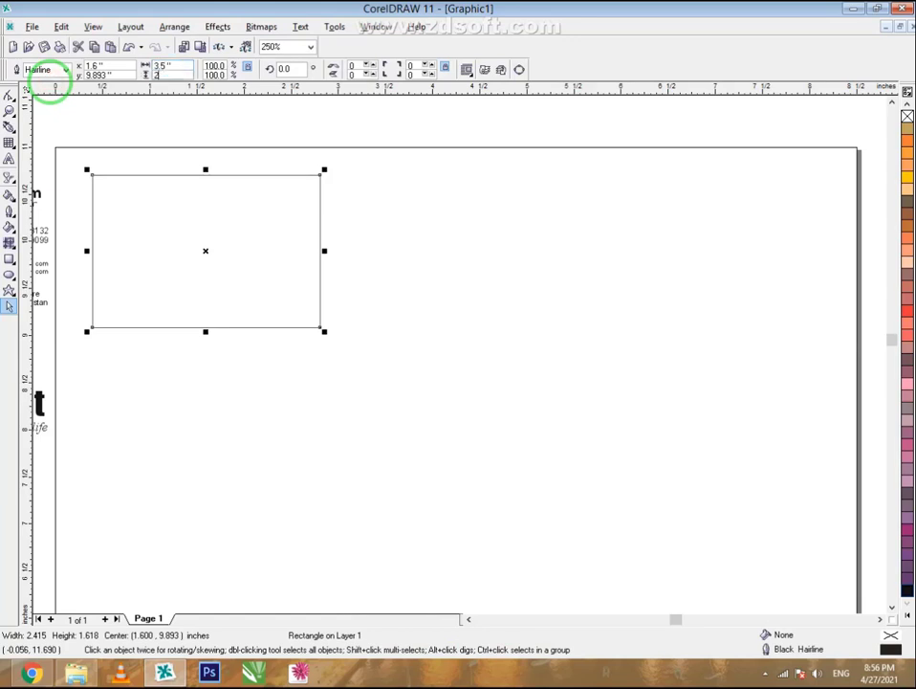
- Apply the 3.5 × 2 inch card size and move the rectangle near the page top
key("Return")
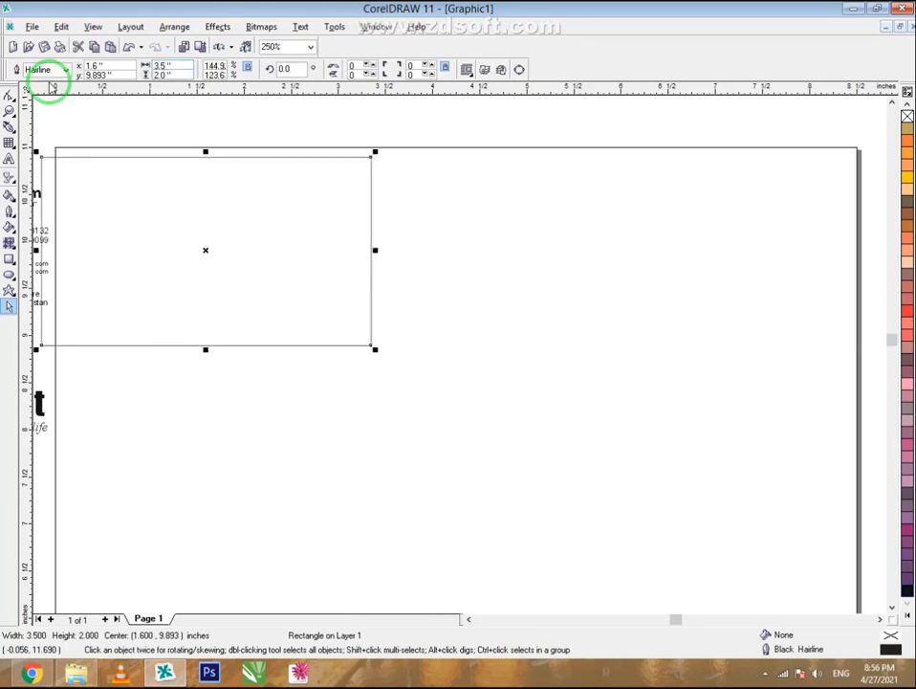
left_click(211, 251)
left_click_drag(185, 165, 456, 168)
scroll(353, 156, "up", 1)
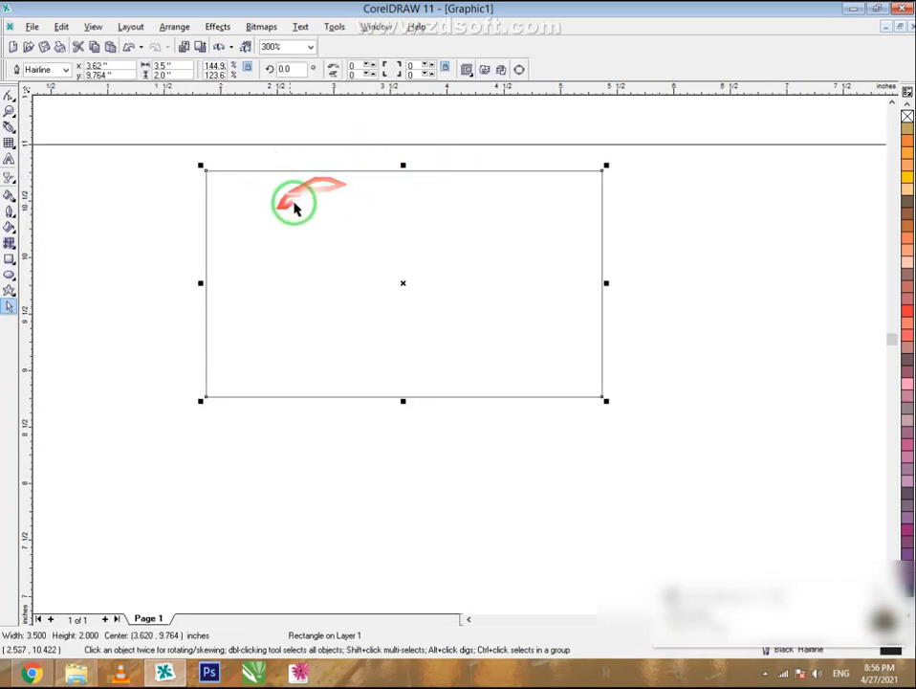
- Copy and paste the card rectangle, shifting the duplicate partly below the original
right_click(375, 174)
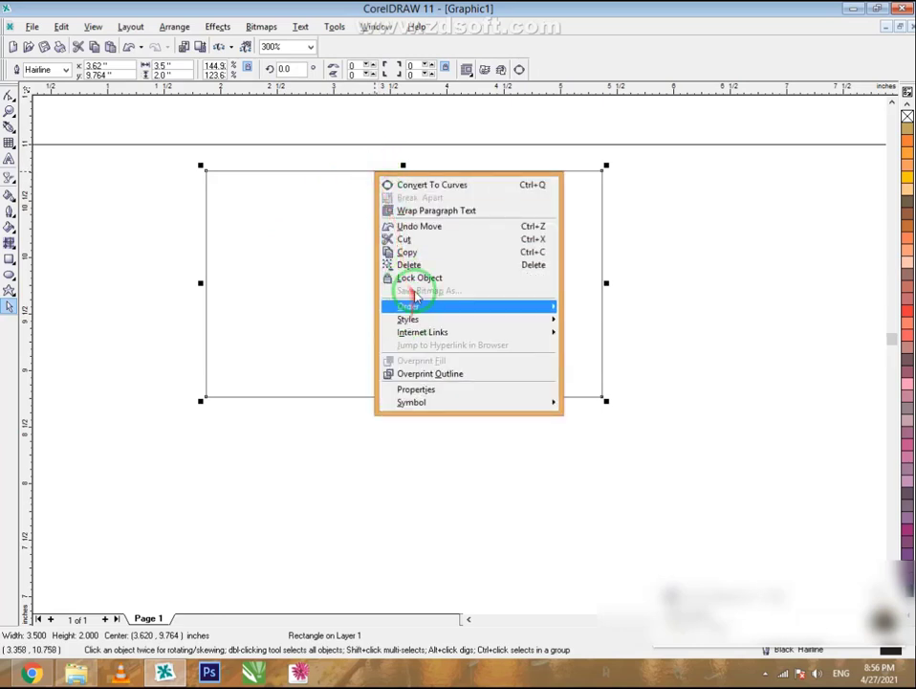
left_click(410, 252)
left_click(118, 266)
right_click(119, 266)
left_click(162, 341)
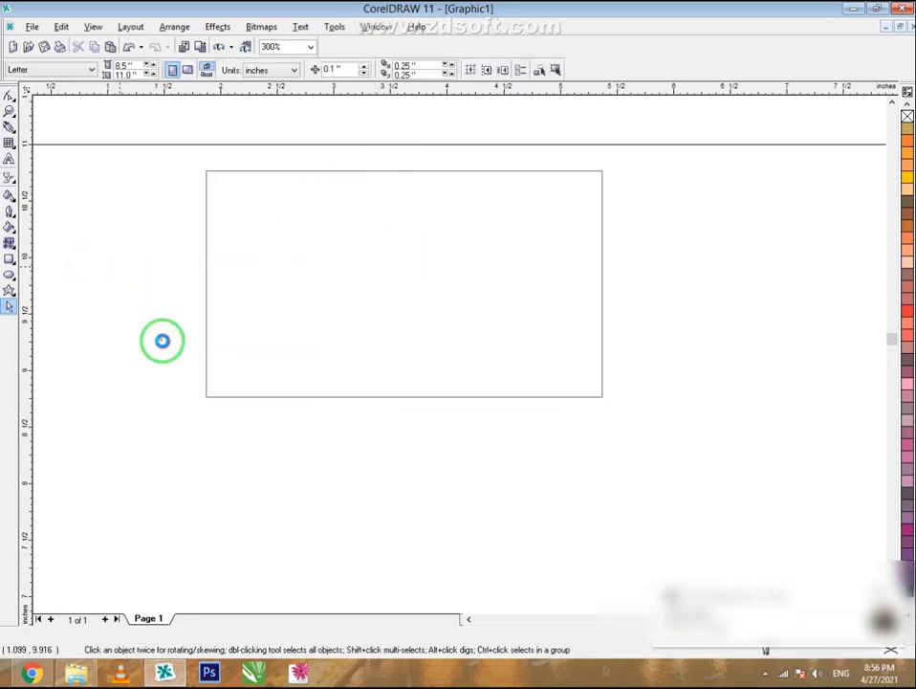
left_click_drag(406, 277, 408, 328)
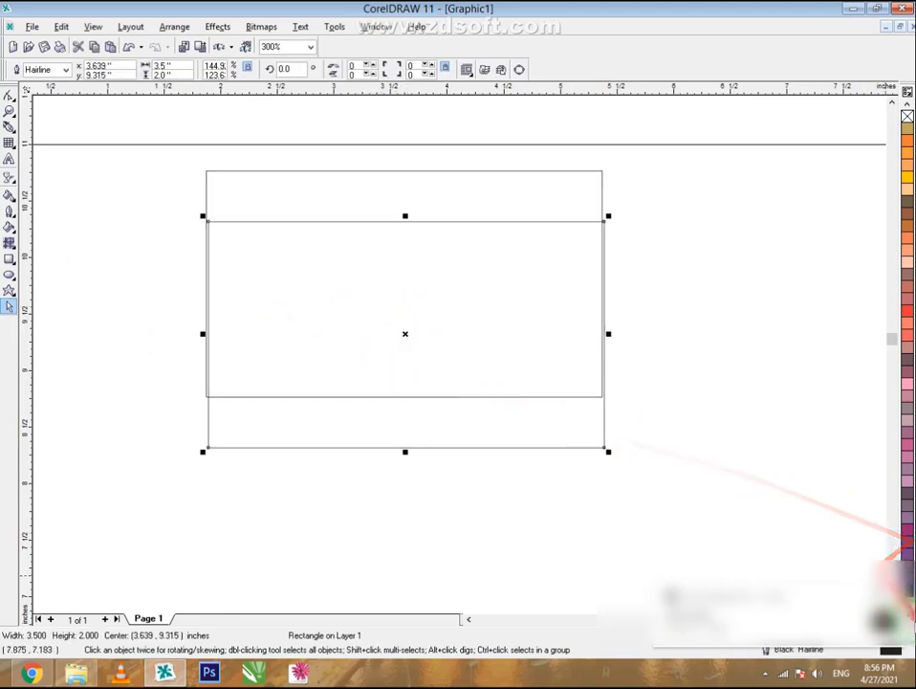
- Fill the duplicate rectangle black
left_click(911, 619)
left_click(895, 588)
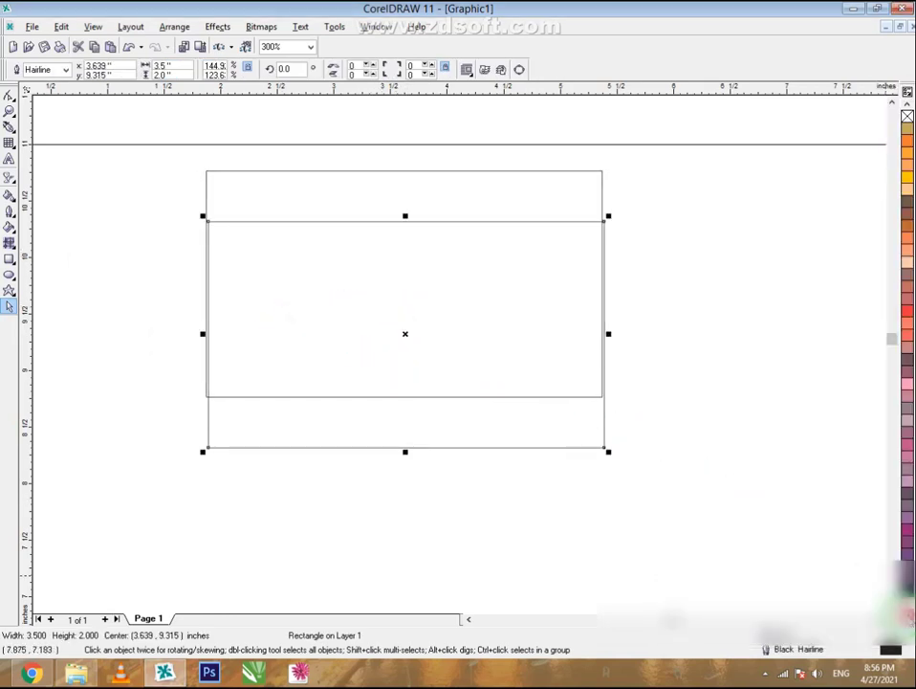
left_click(910, 619)
left_click(875, 117)
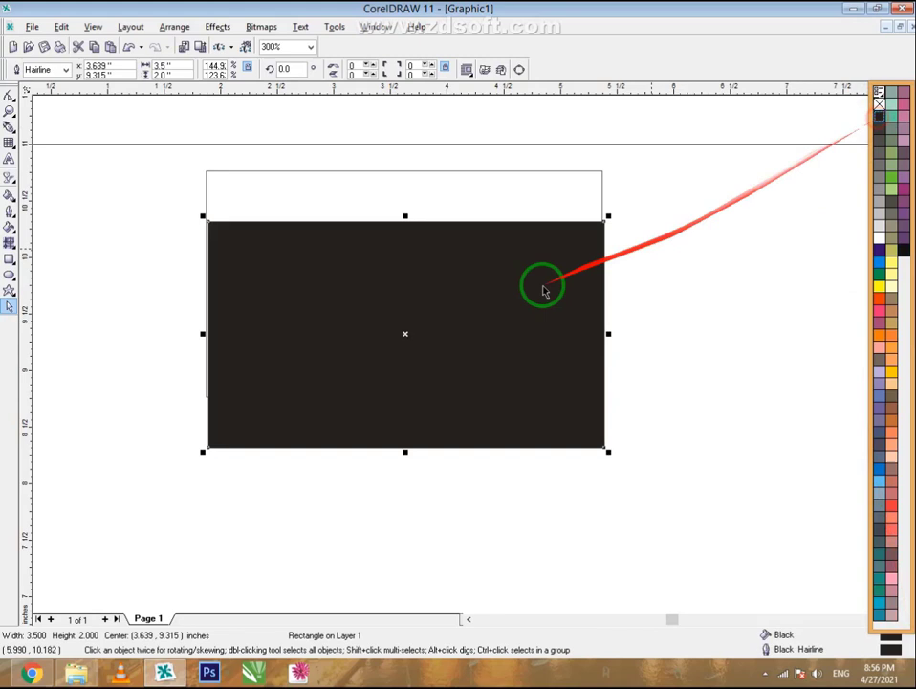
- PowerClip the black rectangle inside the card frame with Place Inside Container
right_click(460, 362)
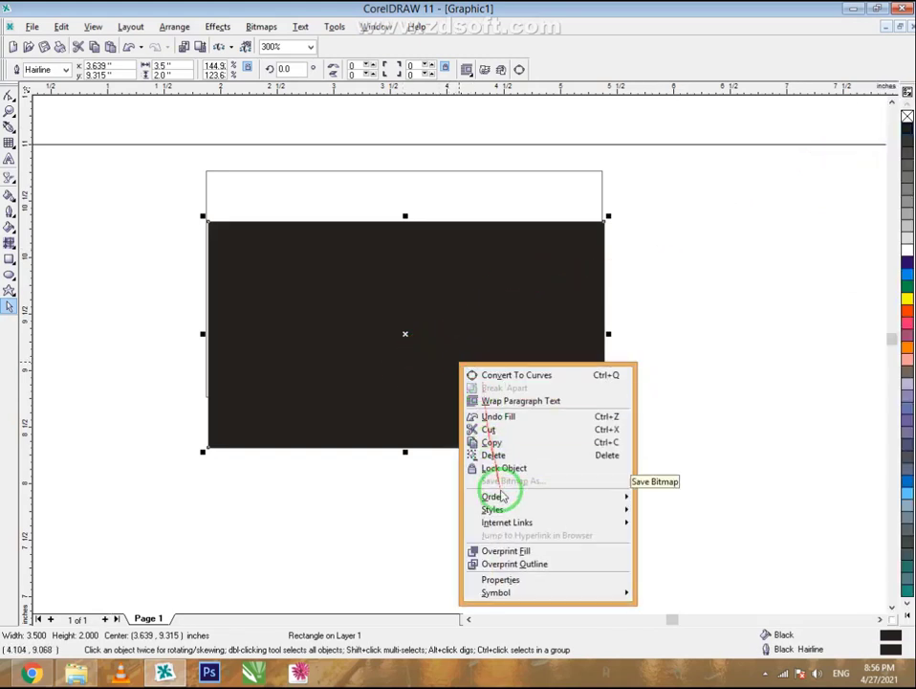
left_click(318, 275)
left_click(295, 255)
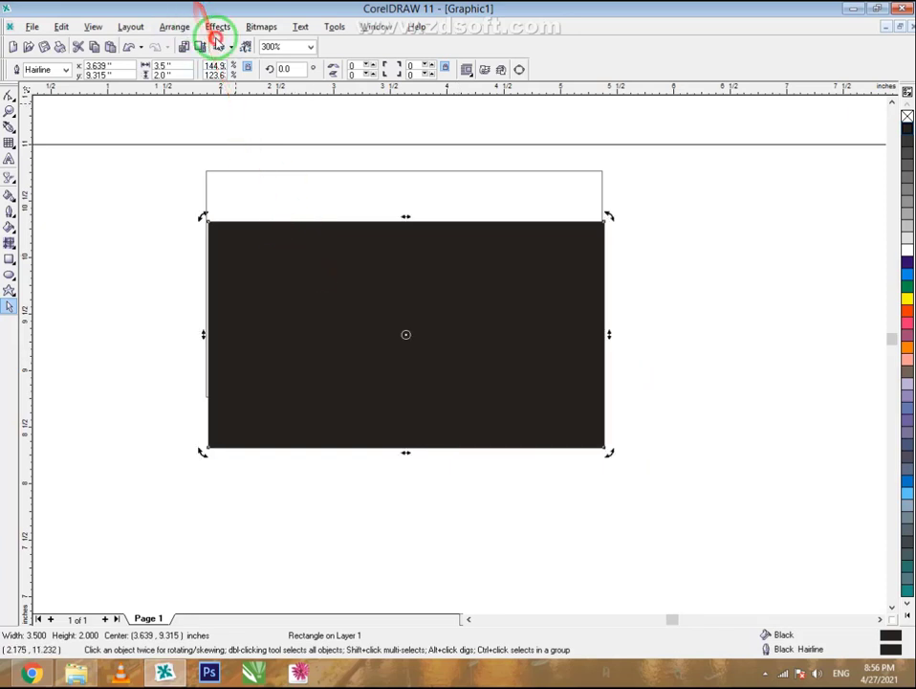
left_click(218, 26)
mouse_move(277, 183)
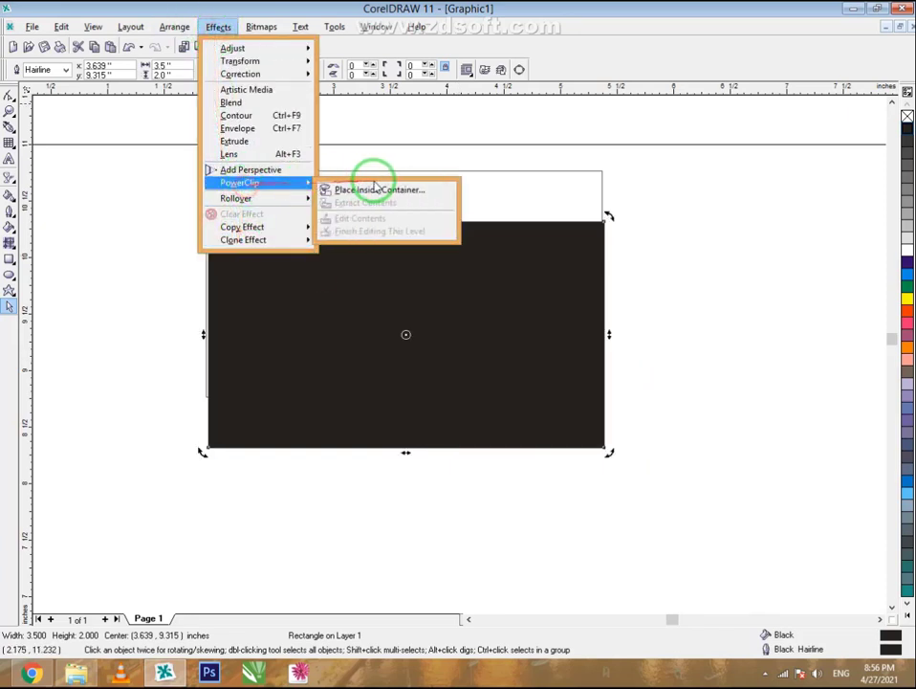
left_click(376, 185)
left_click(362, 172)
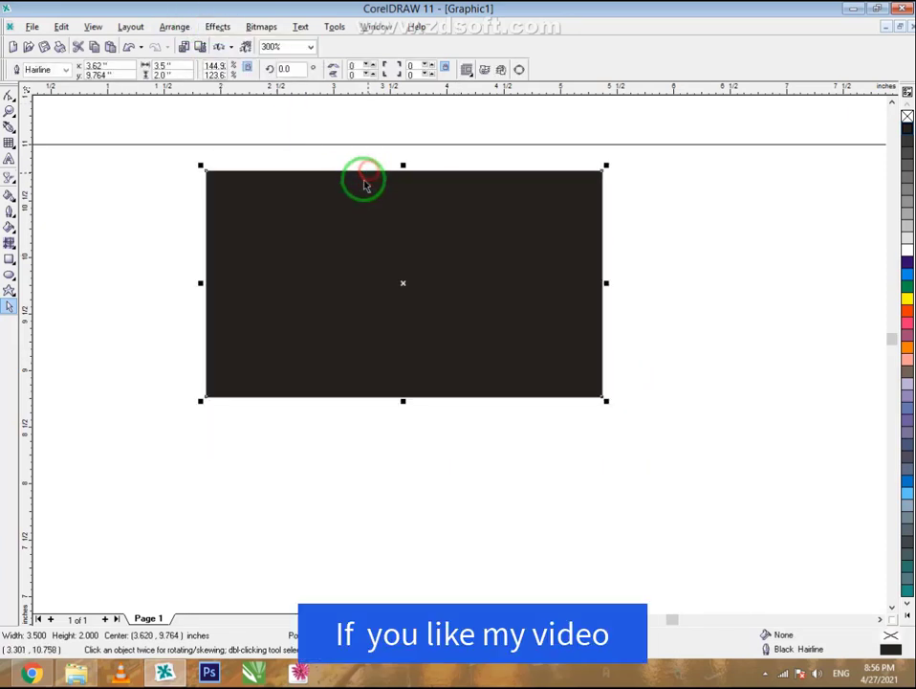
- Edit the PowerClip contents and enlarge the black rectangle to 3.766 × 2.152 inches
right_click(357, 212)
left_click(364, 231)
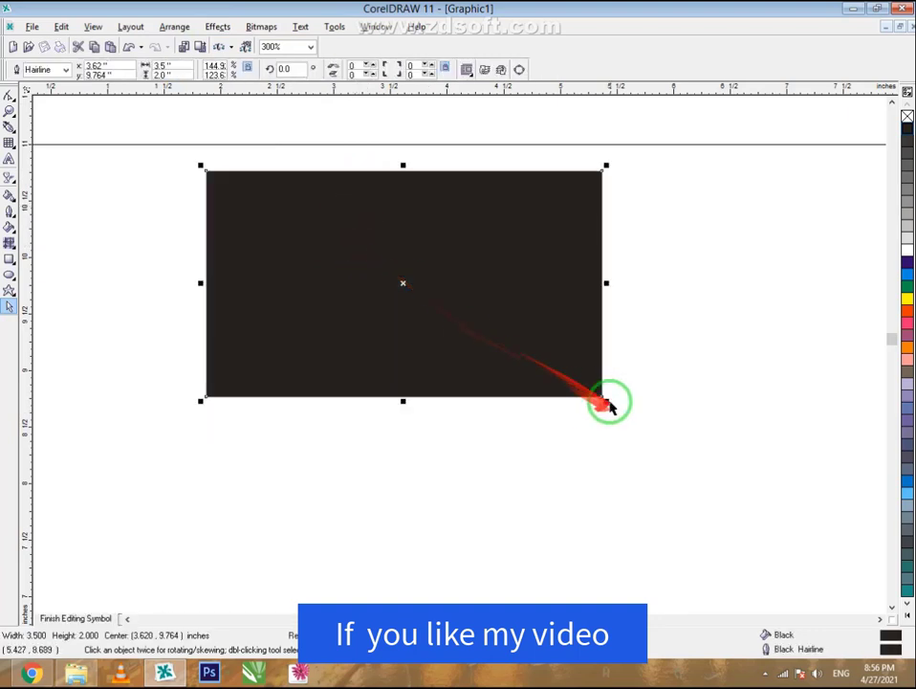
left_click_drag(606, 403, 622, 410)
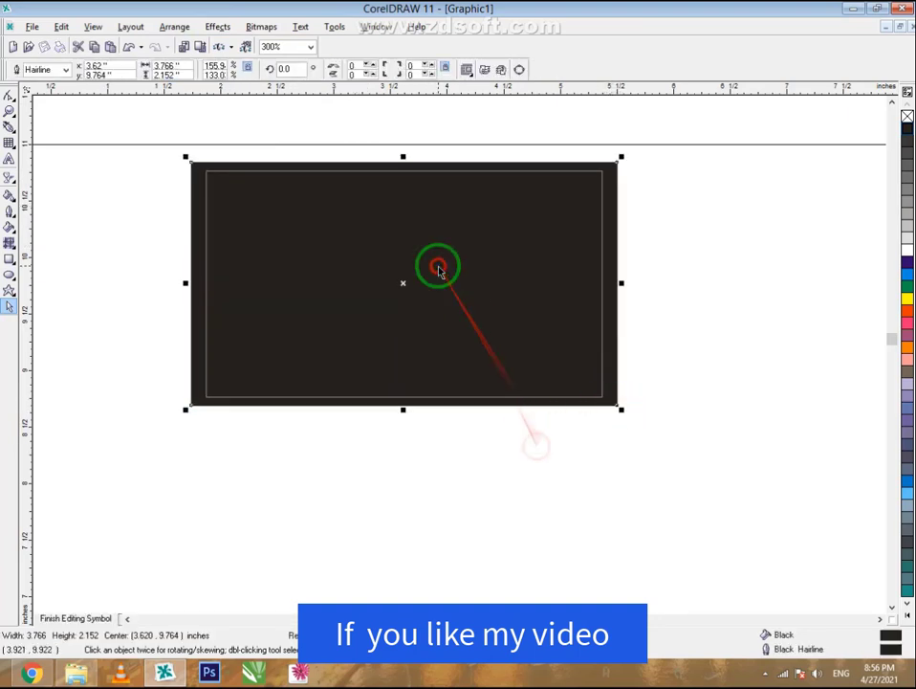
left_click(469, 469)
scroll(423, 110, "up", 1)
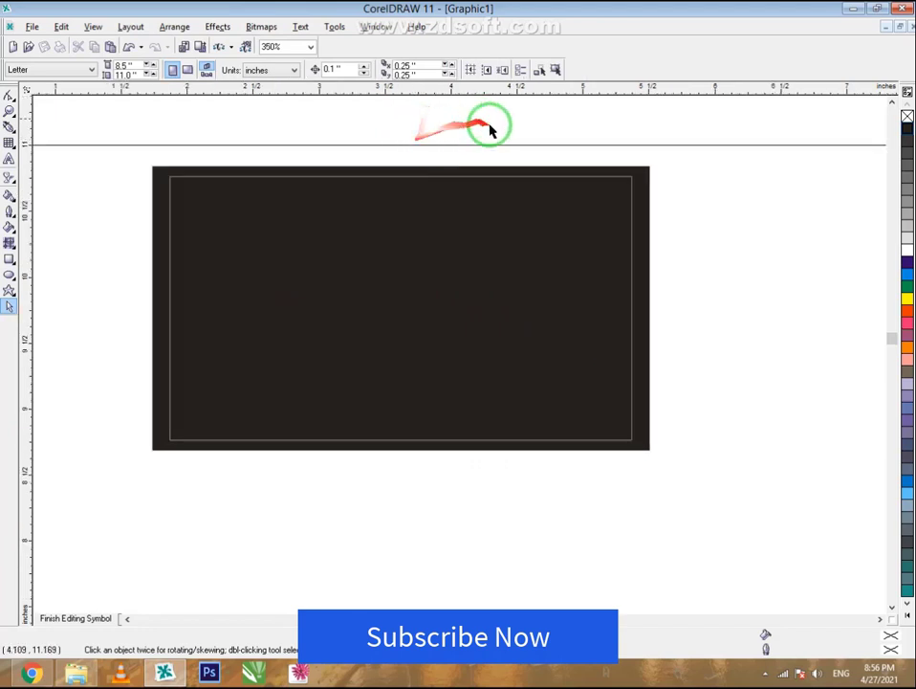
- Draw a tall thin rectangle, move it onto the card, and fill it Chartreuse
left_click(9, 258)
left_click_drag(69, 187, 99, 453)
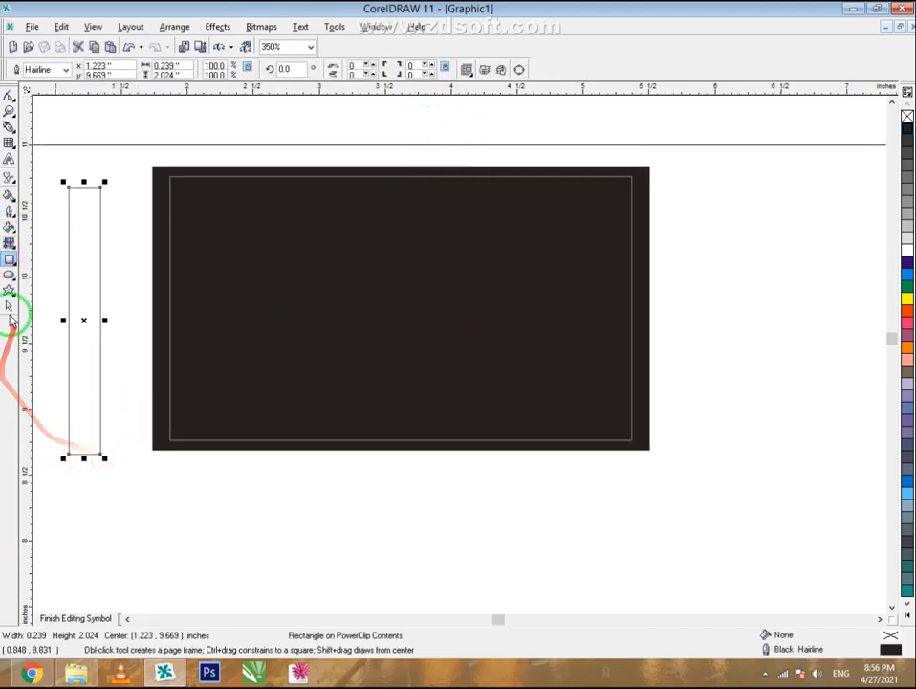
left_click(8, 306)
left_click_drag(85, 322, 528, 309)
left_click(905, 620)
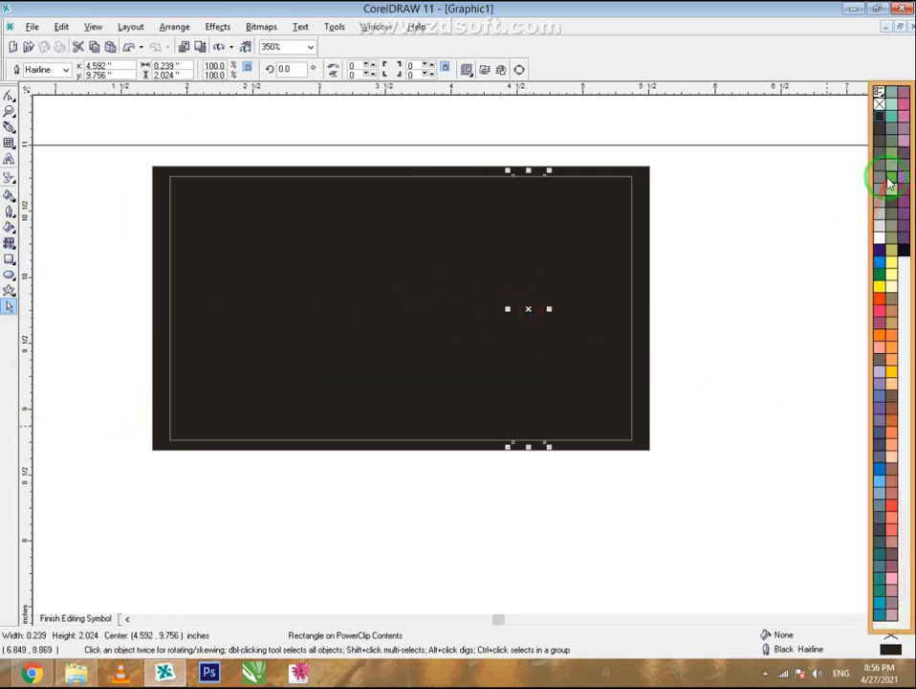
left_click(880, 178)
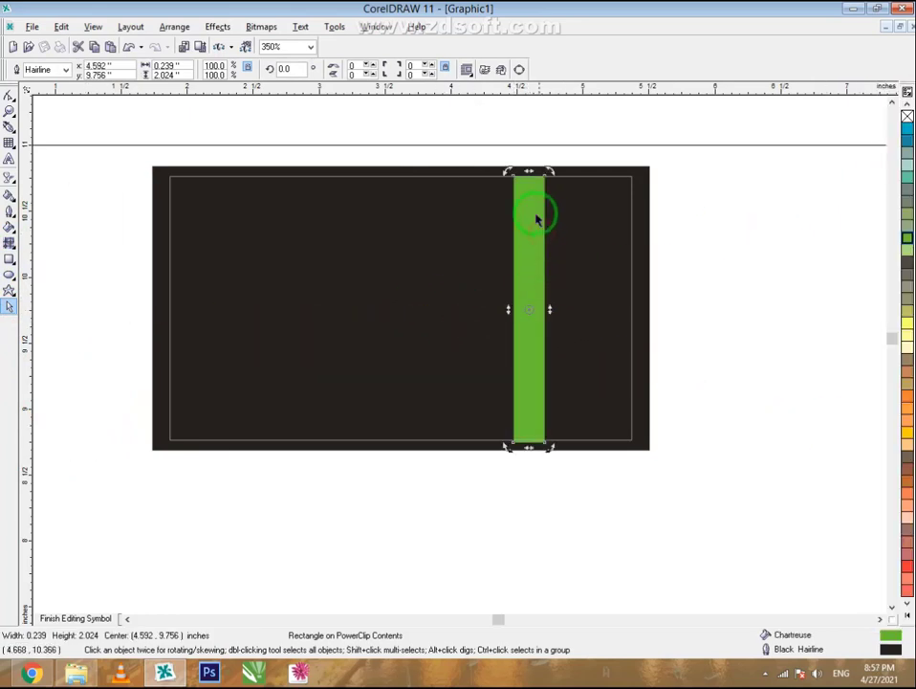
- Skew the stripe and scale it to 0.961 × 2.284 inches past the card edges
left_click_drag(528, 172, 448, 173)
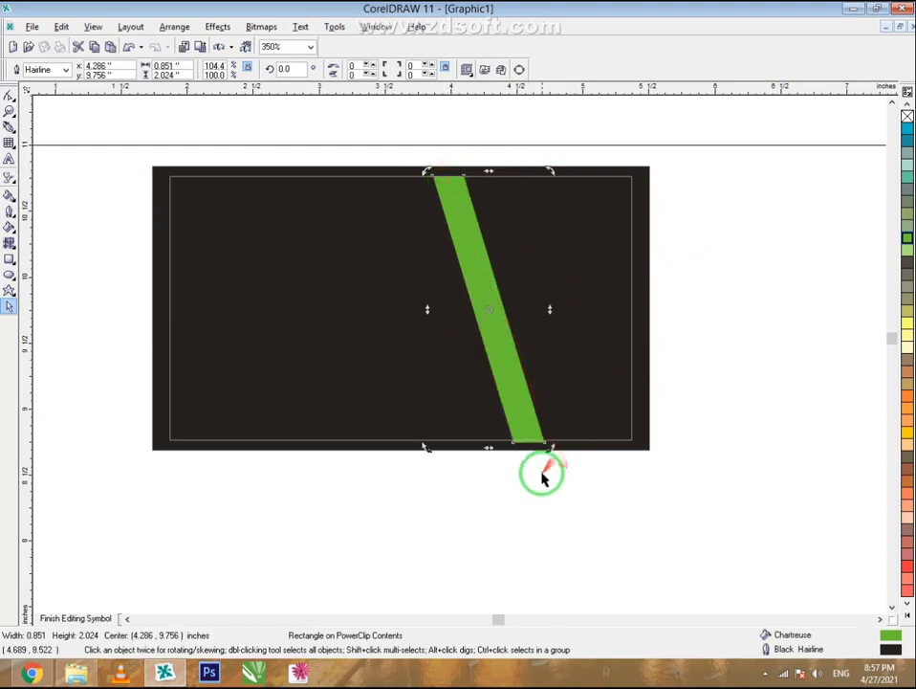
left_click(541, 472)
left_click(517, 400)
mouse_move(552, 450)
left_mouse_down()
mouse_move(564, 466)
mouse_move(552, 436)
mouse_move(531, 434)
mouse_move(543, 437)
left_mouse_up()
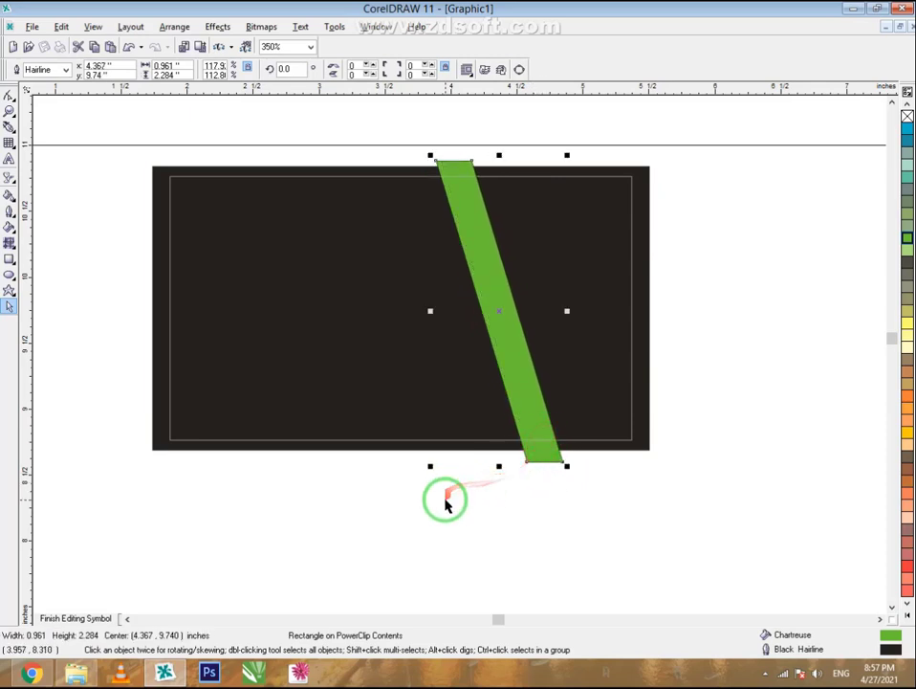
left_click(445, 505)
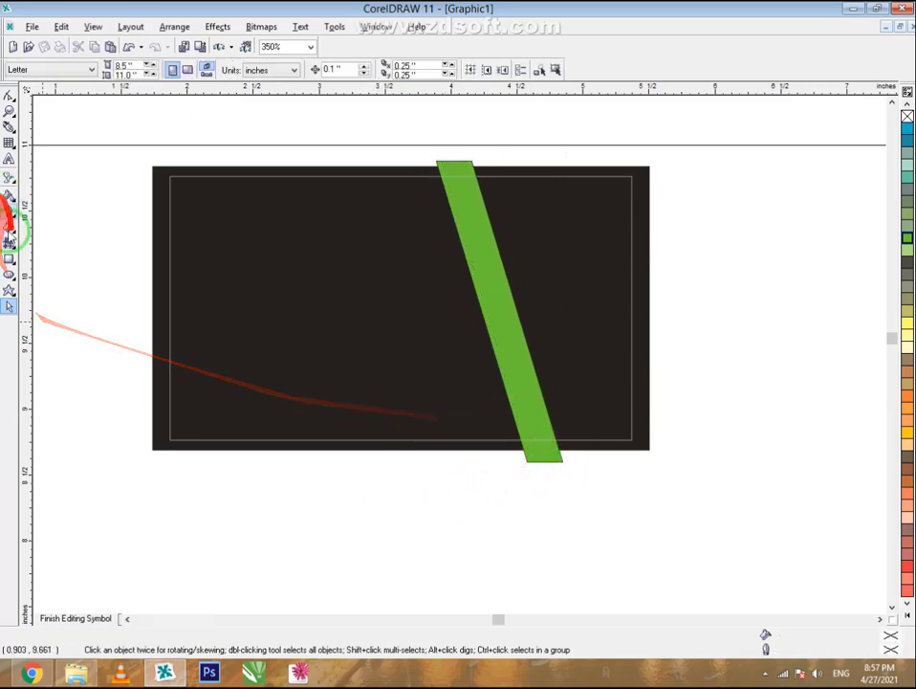
- Draw a flat Chartreuse bar across the card's lower part, meeting the slanted stripe
left_click(10, 261)
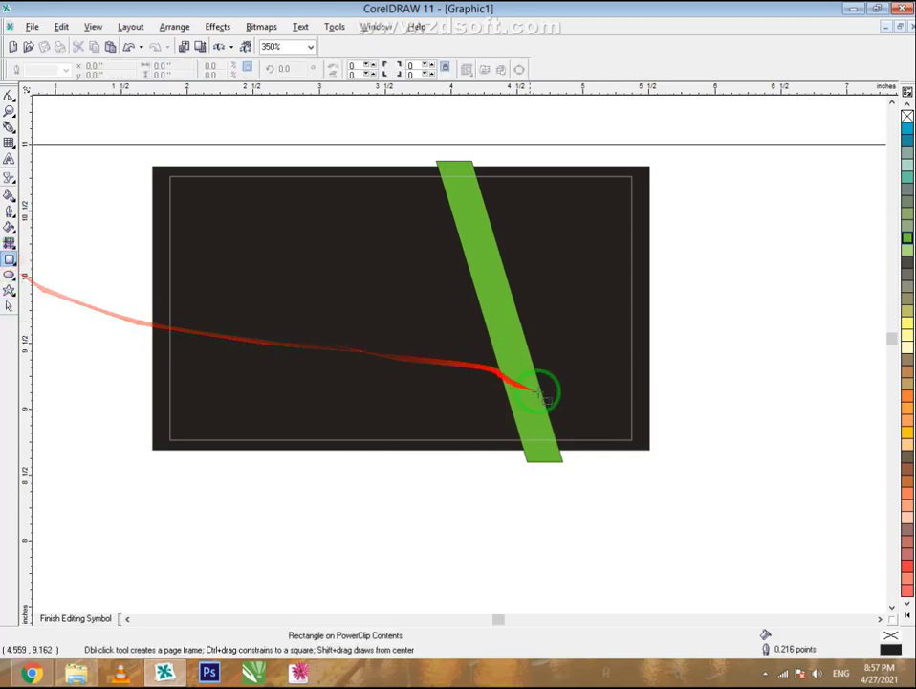
left_click_drag(521, 382, 205, 412)
left_click(10, 305)
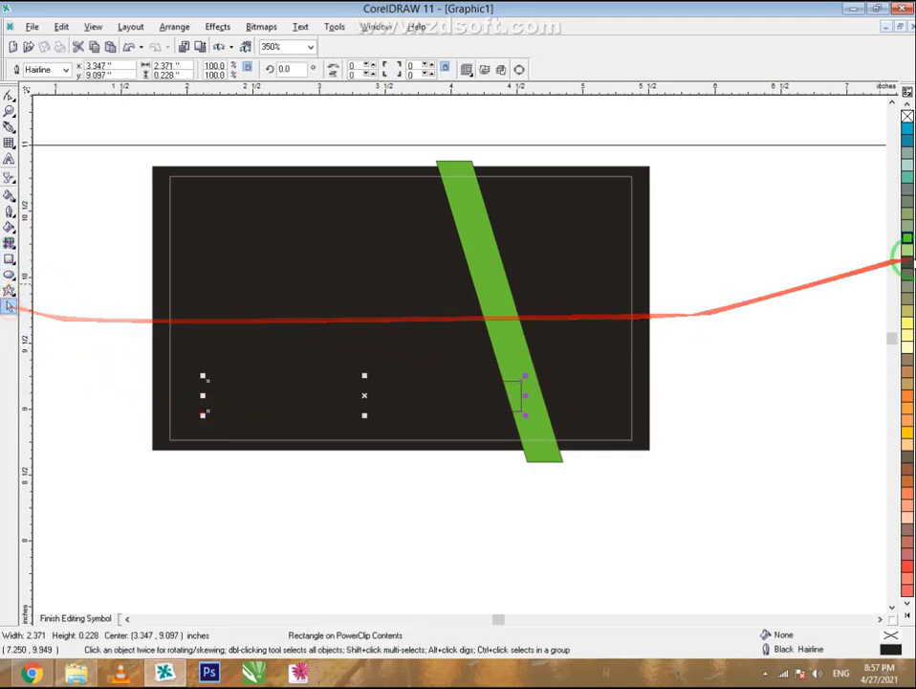
left_click(906, 241)
left_click_drag(338, 390, 344, 412)
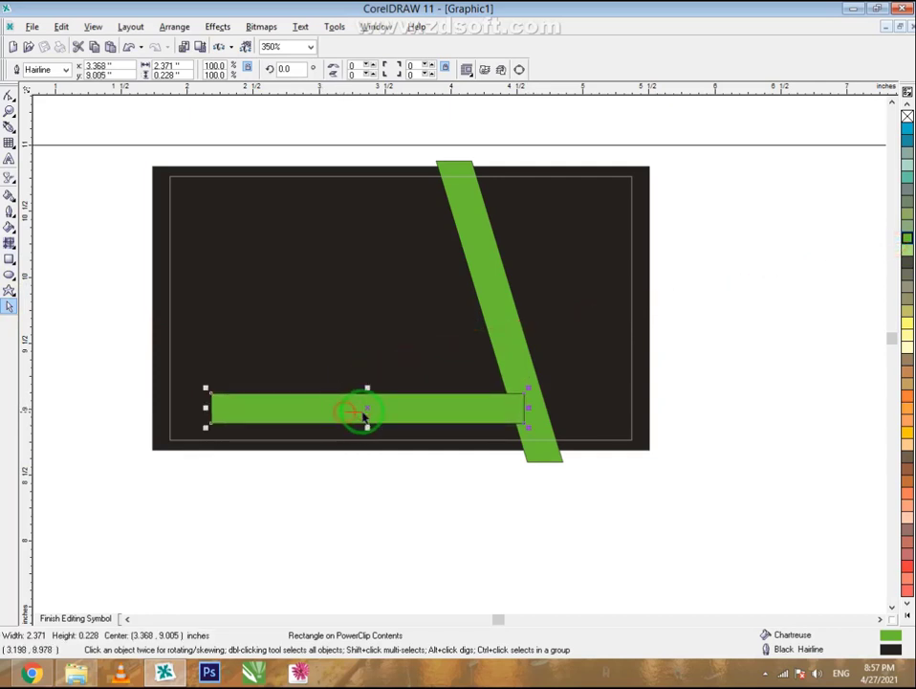
- Set the bar's outline to None and move it up to the card's top area
left_click(66, 70)
left_click(42, 83)
left_click(345, 550)
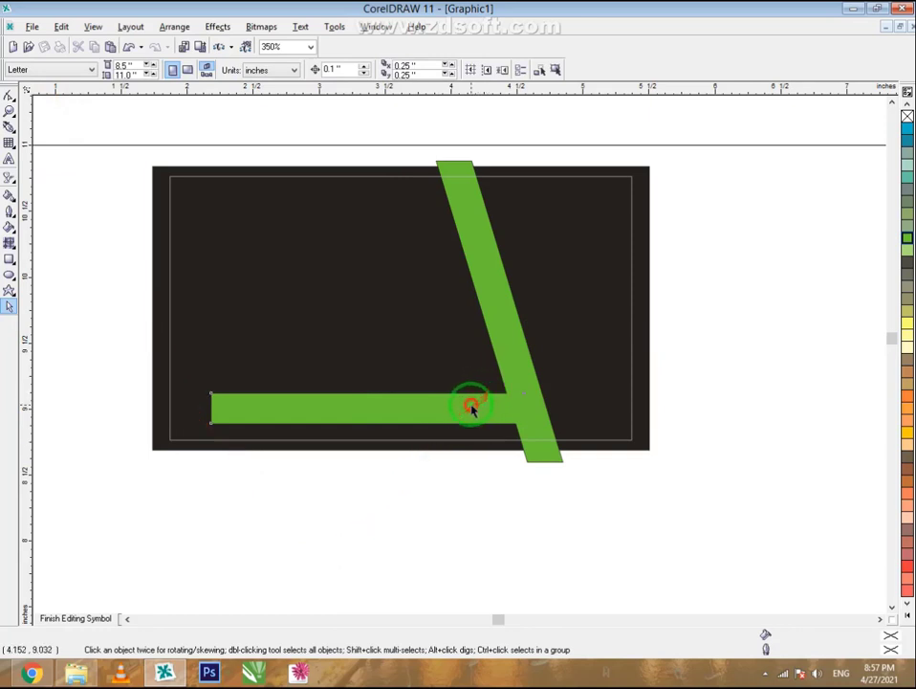
left_click(429, 417)
left_click_drag(407, 411, 404, 220)
- Undo the bar's move to the top, then copy and paste the green bar
key("ctrl+z")
left_click(452, 513)
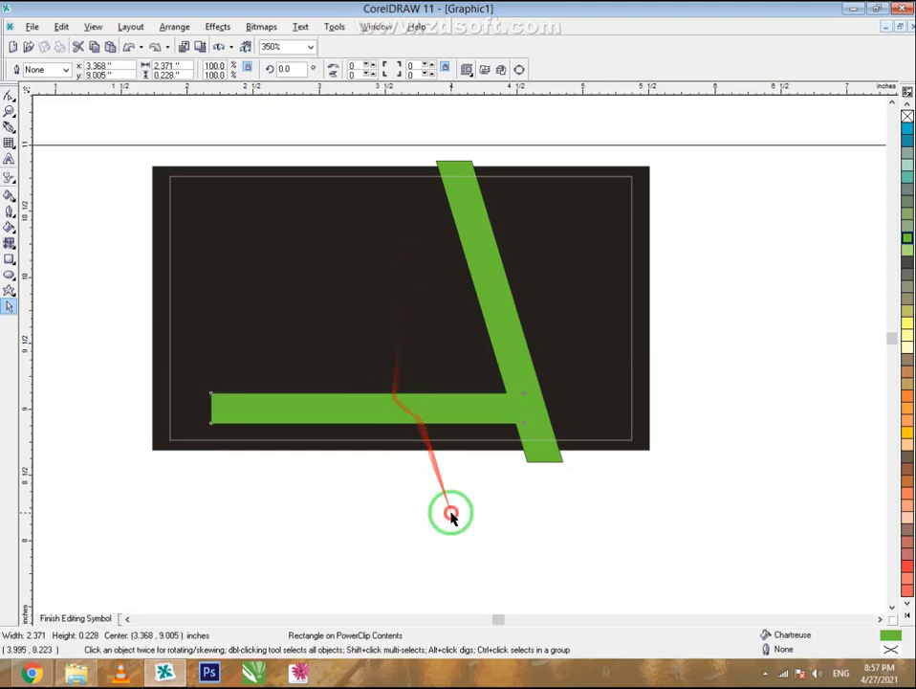
left_click(410, 416)
right_click(402, 411)
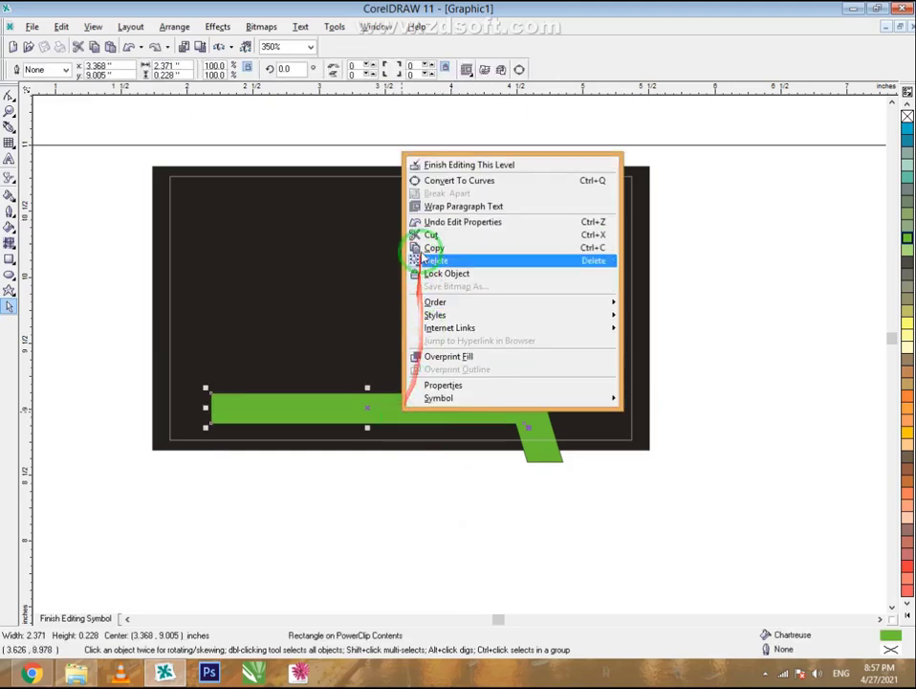
left_click(433, 247)
right_click(349, 522)
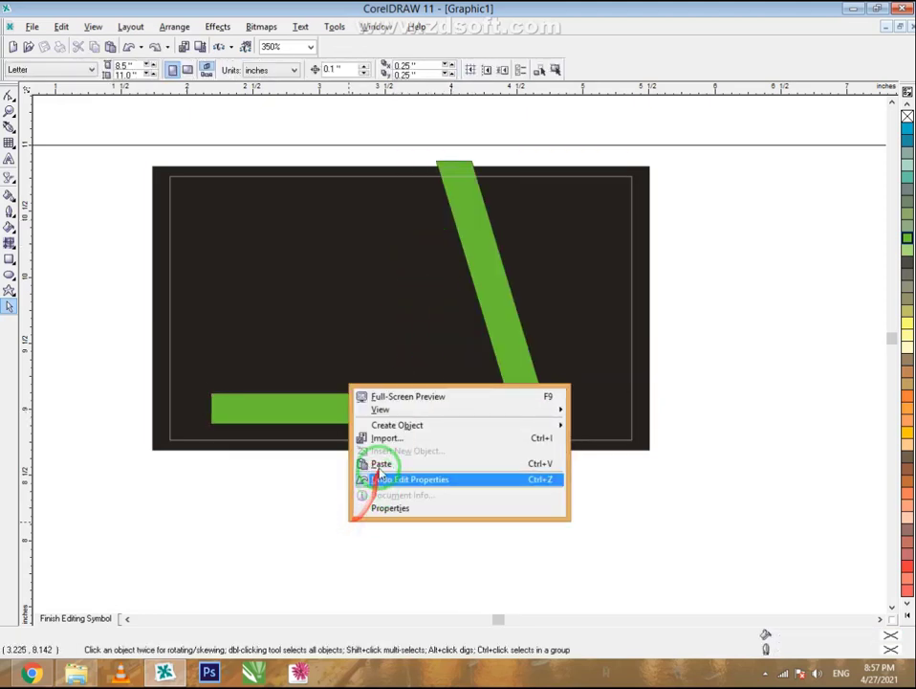
left_click(381, 464)
- Shrink the copy to a 0.233 × 0.228 inch square on the bar's left end, selecting both
left_click_drag(389, 413, 369, 508)
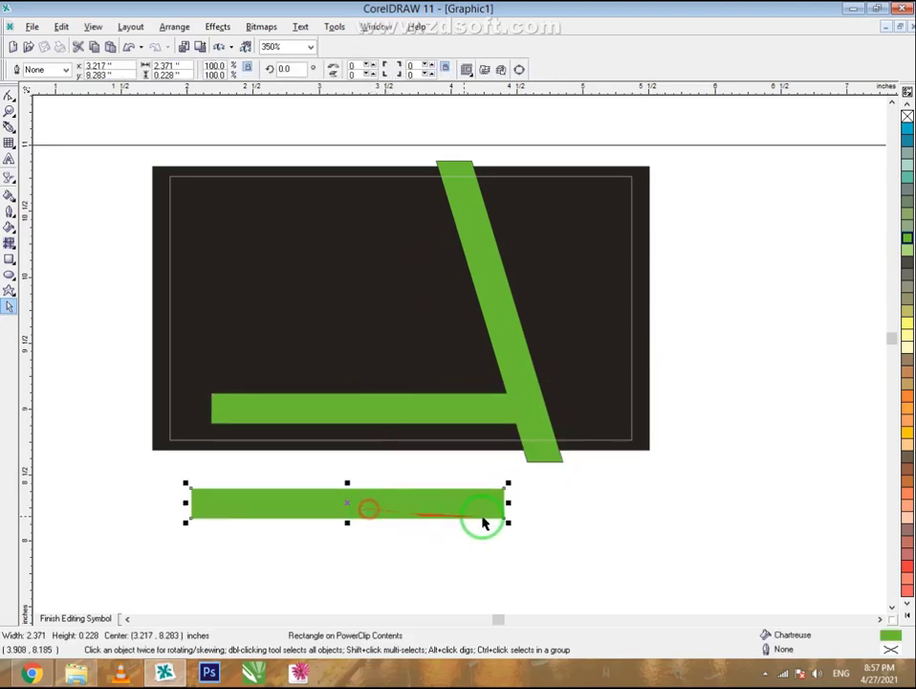
left_click_drag(508, 505, 228, 410)
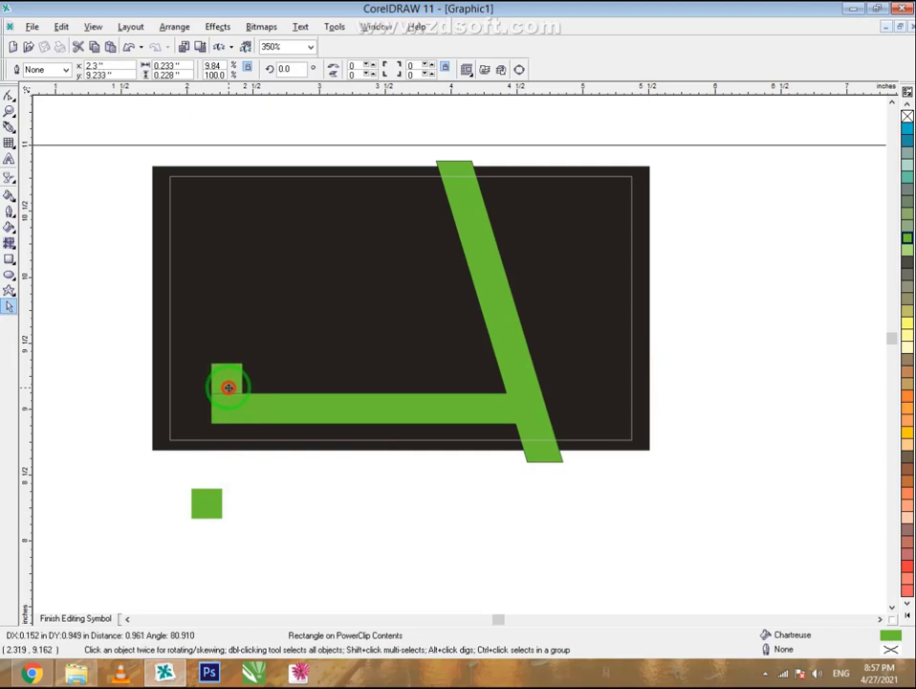
left_click_drag(199, 394, 199, 411)
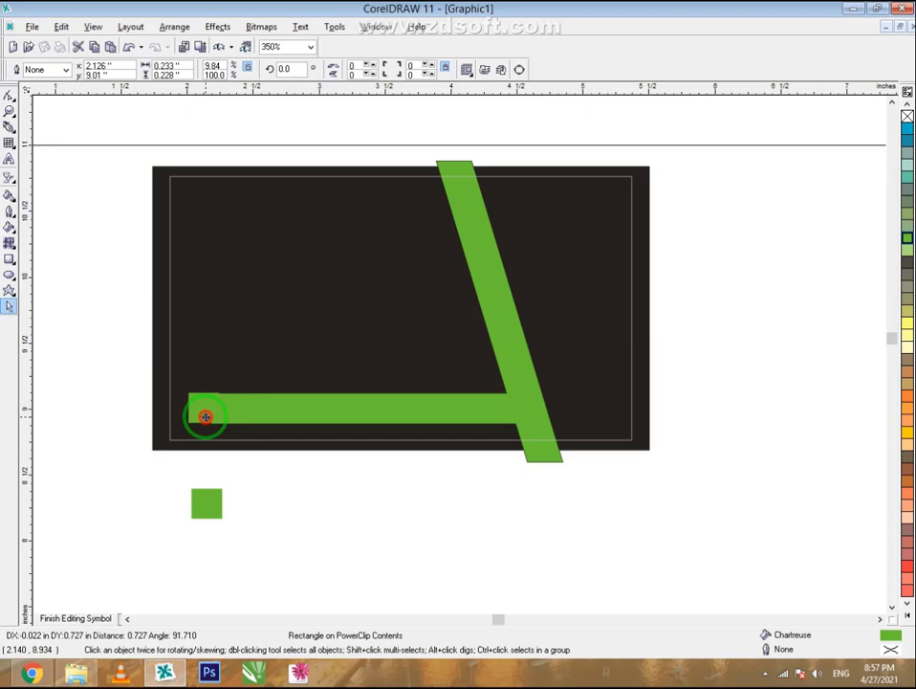
left_click_drag(206, 416, 206, 417)
left_click(247, 414, "shift")
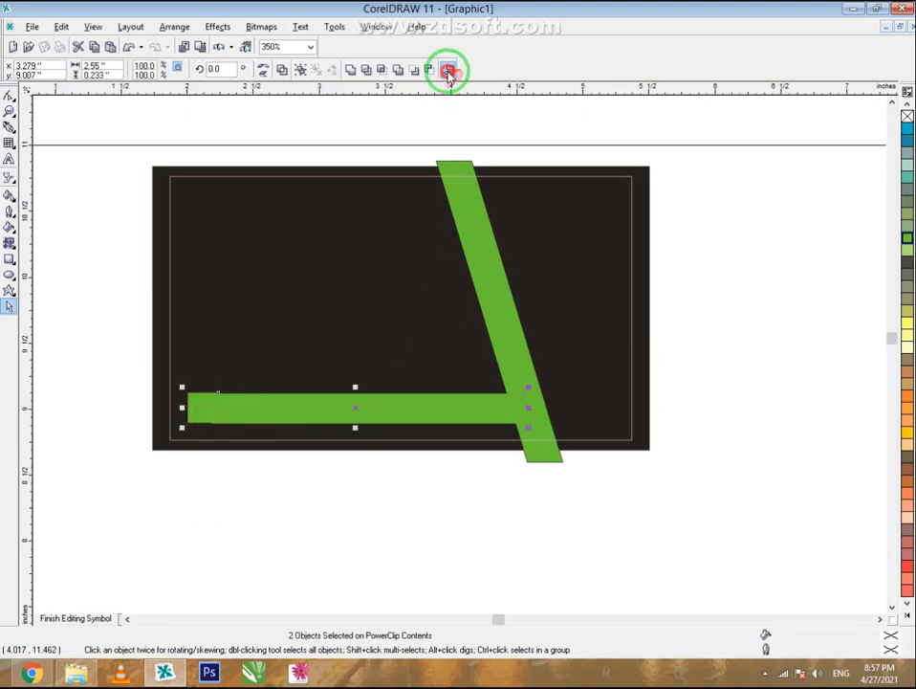
- Align the square and bottom bar on their vertical centres with Align and Distribute
left_click(448, 75)
left_click(279, 438)
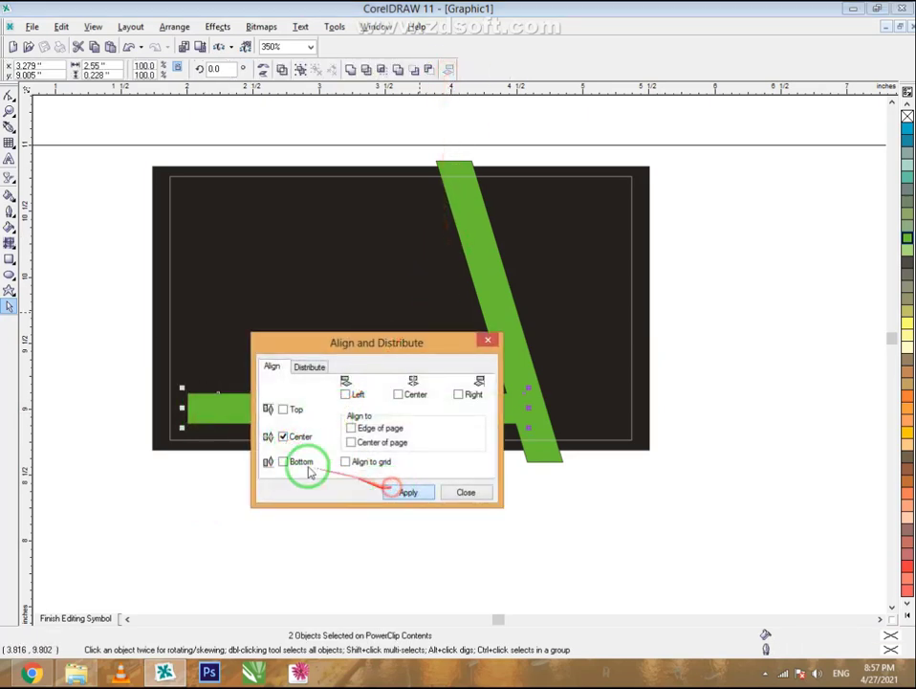
left_click(238, 528)
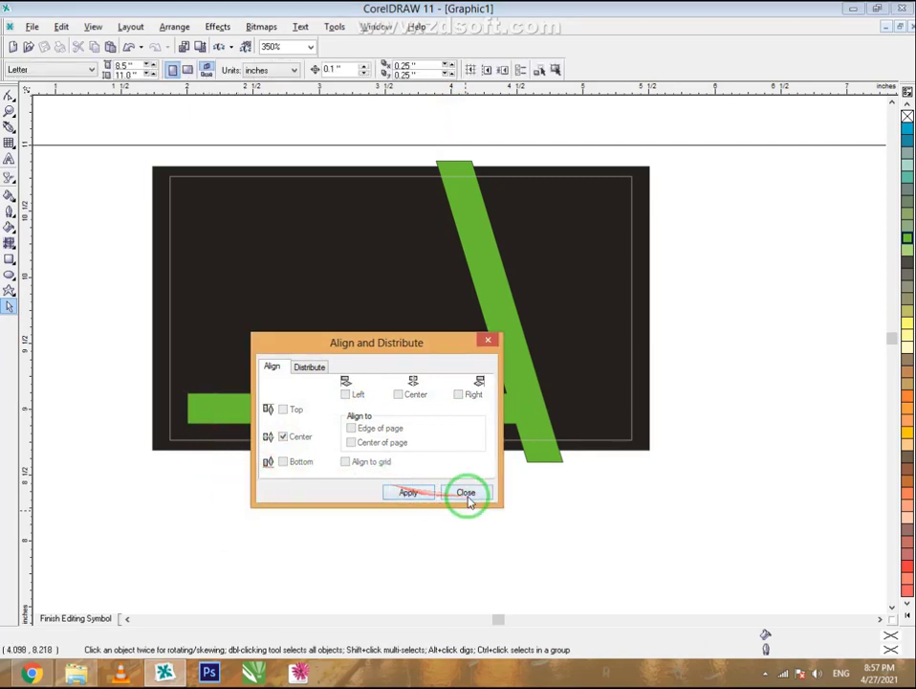
left_click(468, 502)
- Stretch the square upward into a 0.233 × 1.752 inch vertical bar
left_click(201, 403)
left_click_drag(203, 387, 201, 201)
left_click(277, 502)
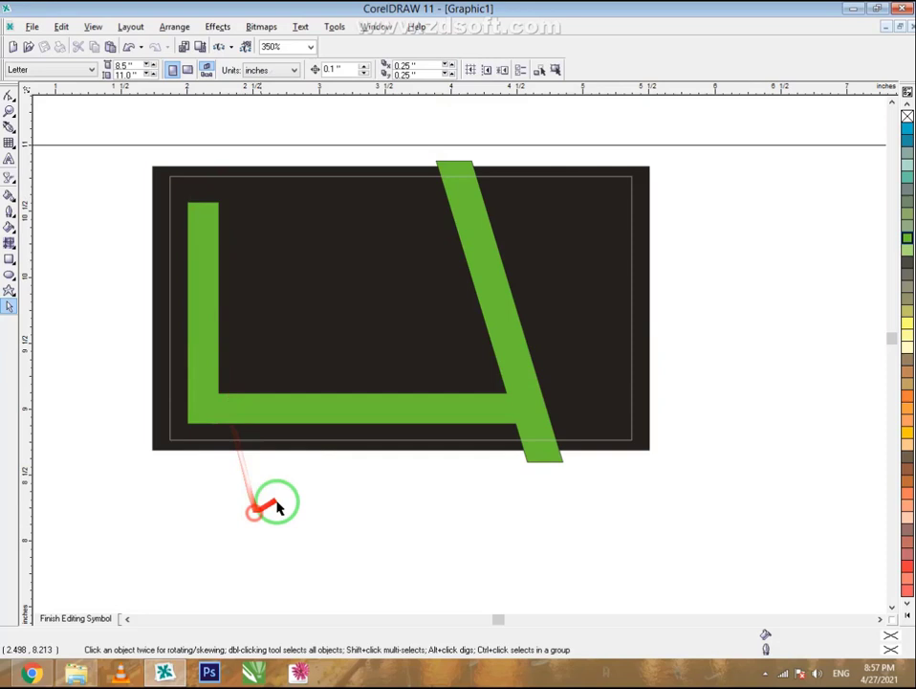
- Copy and paste the horizontal bottom bar
left_click(314, 413)
right_click(314, 413)
left_click(371, 246)
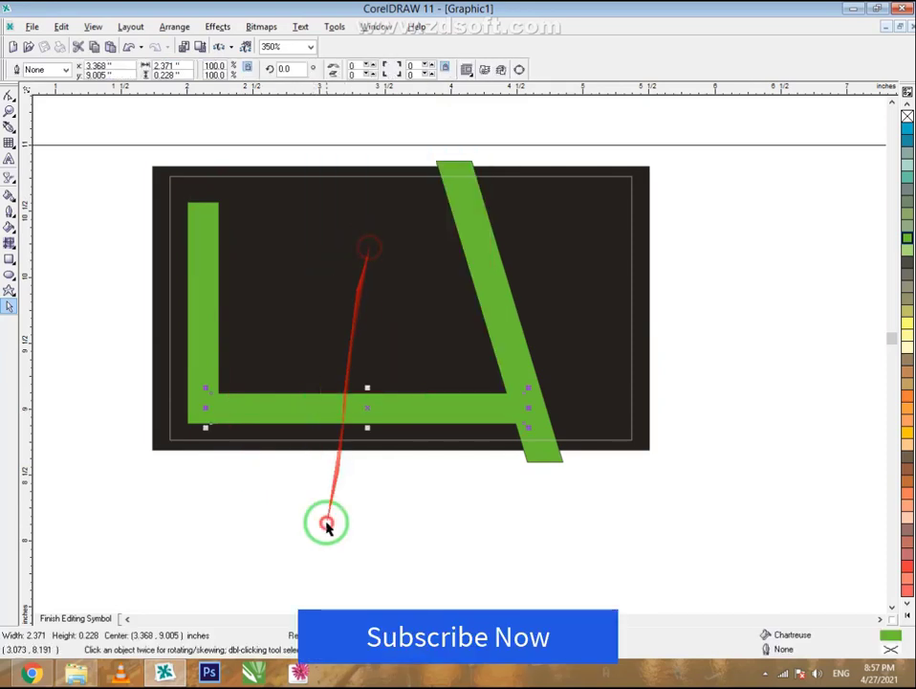
right_click(325, 523)
left_click(358, 464)
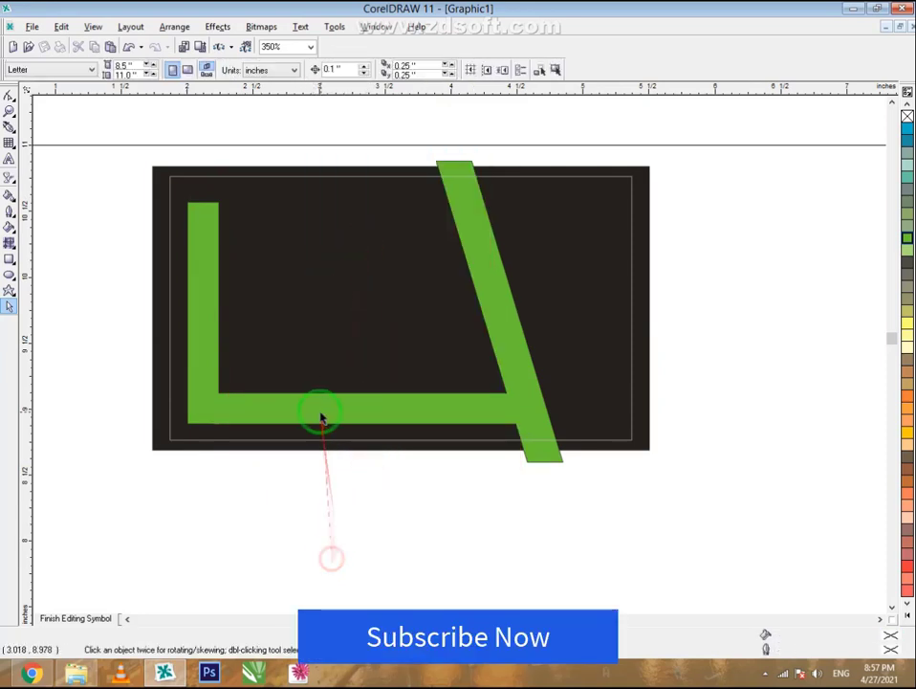
- Move the copy to the top of the vertical bar and shorten it to 1.058 inches wide
left_click_drag(322, 402, 299, 213)
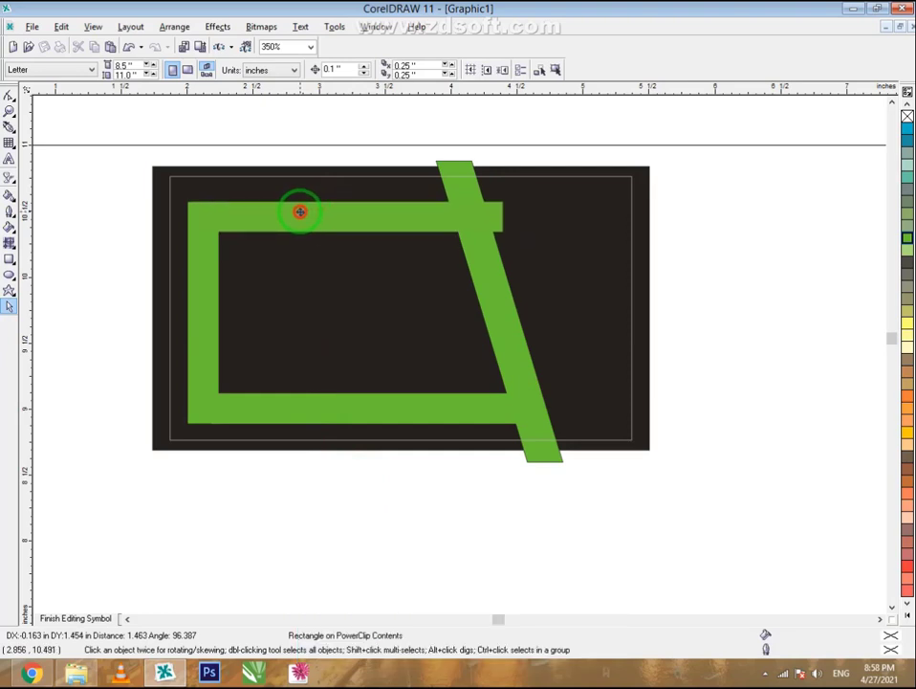
left_click(300, 211)
left_click_drag(505, 218, 333, 214)
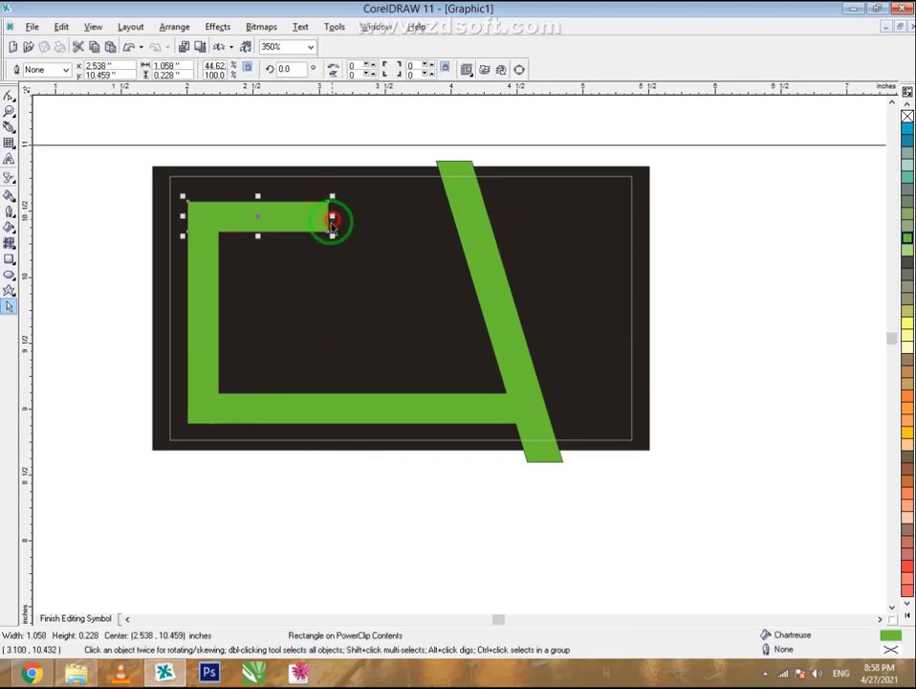
scroll(232, 184, "up", 3)
scroll(203, 189, "up", 2)
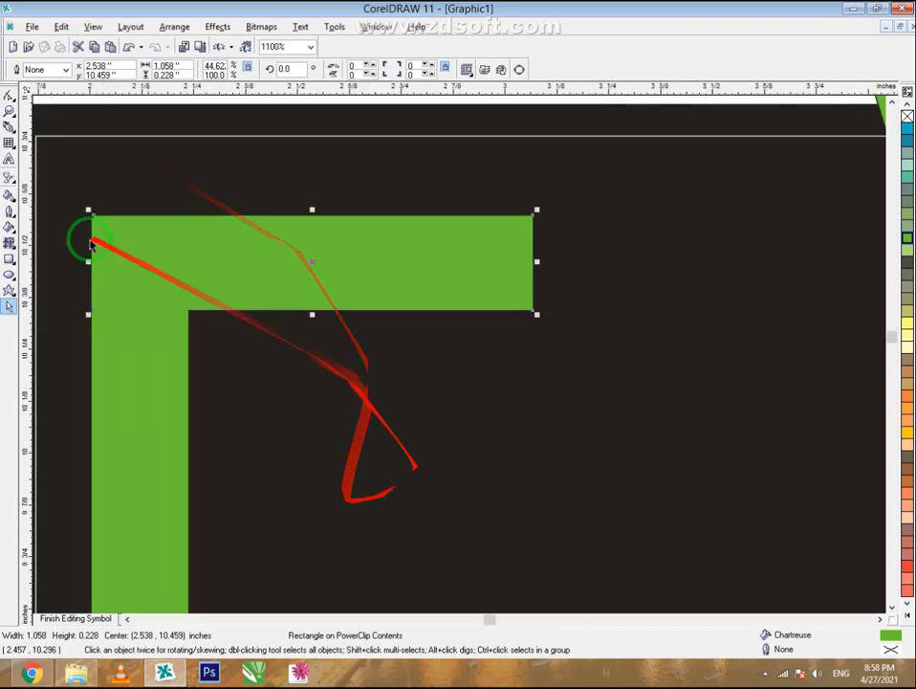
- Convert the top bar to curves and drag its top-right node left to slant the end
left_click(10, 101)
right_click(328, 248)
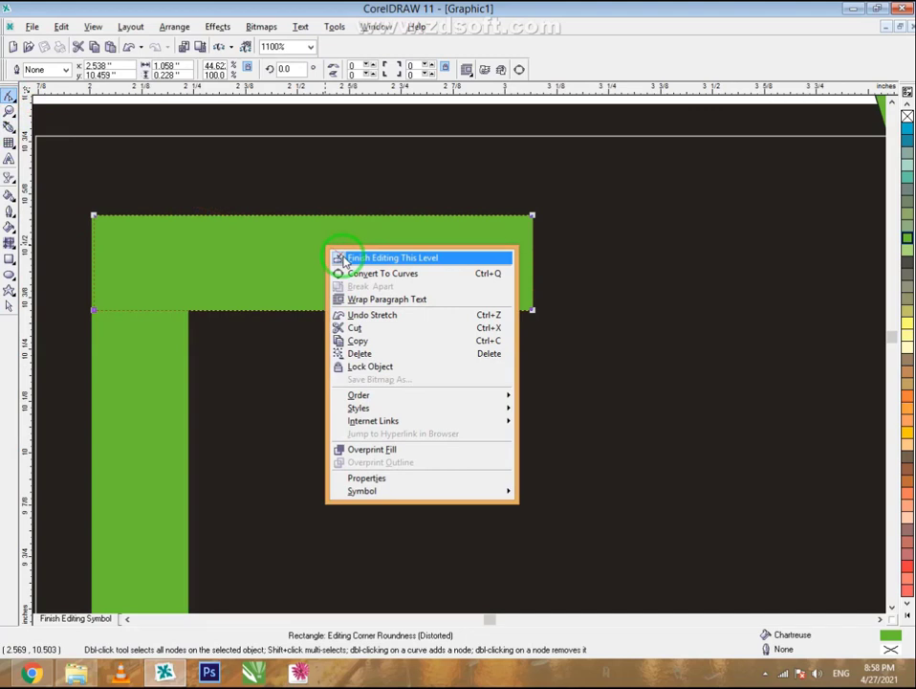
left_click(396, 274)
left_click_drag(533, 218, 447, 217)
- Narrow the slanted top bar to 1.011 inches and raise it slightly on the card
left_click(9, 306)
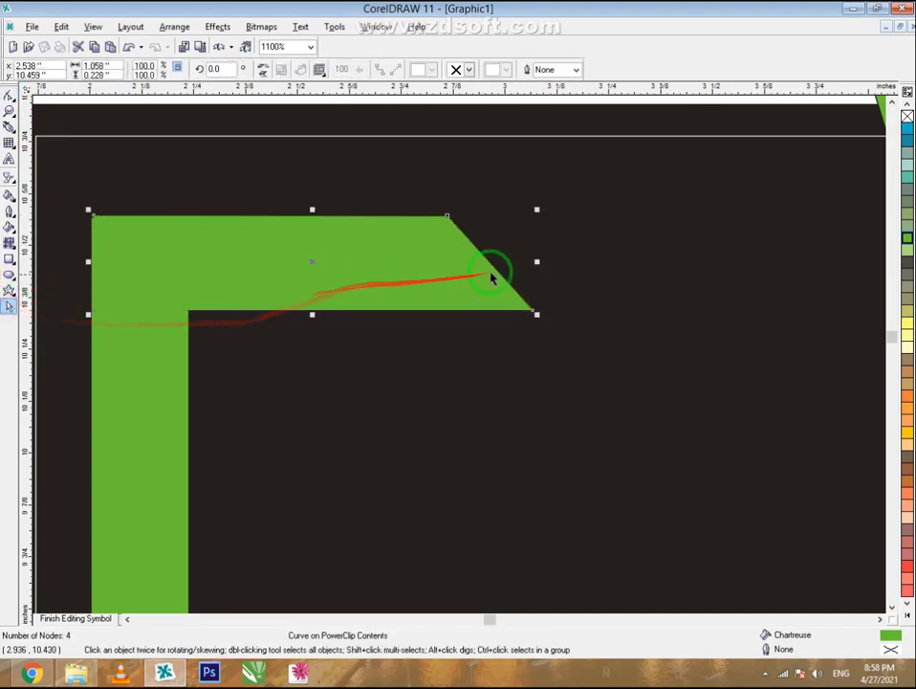
left_click_drag(535, 261, 518, 260)
scroll(327, 225, "down", 3)
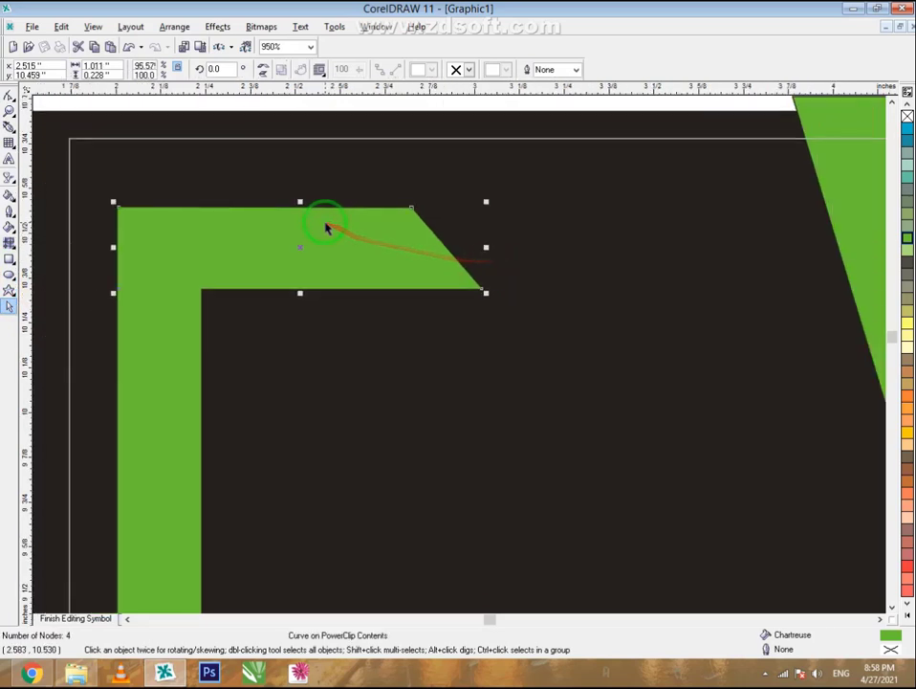
scroll(325, 226, "down", 3)
left_click(434, 503)
scroll(499, 197, "up", 1)
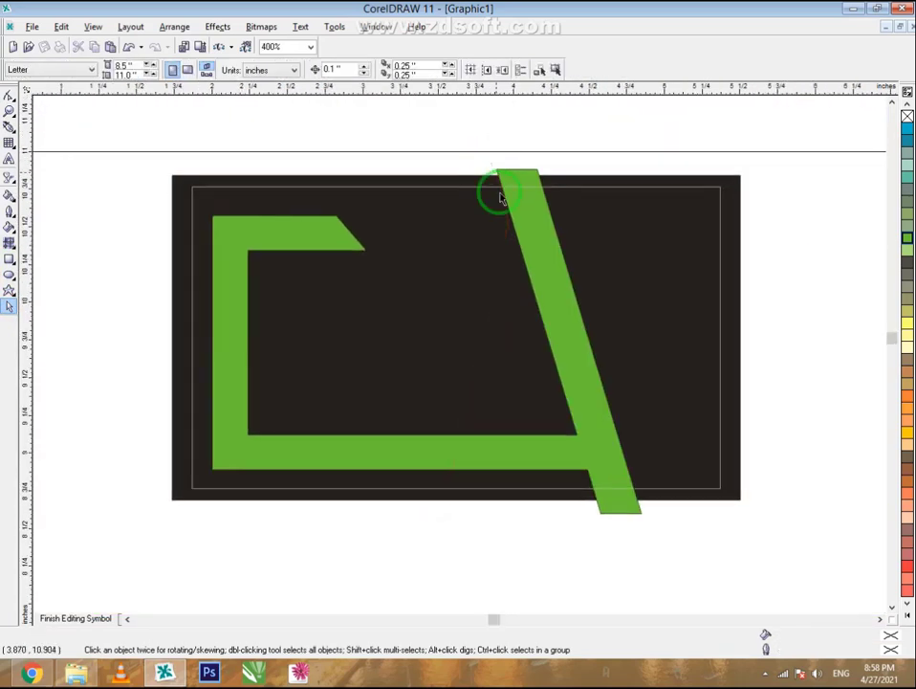
left_click(571, 376)
left_click(286, 251)
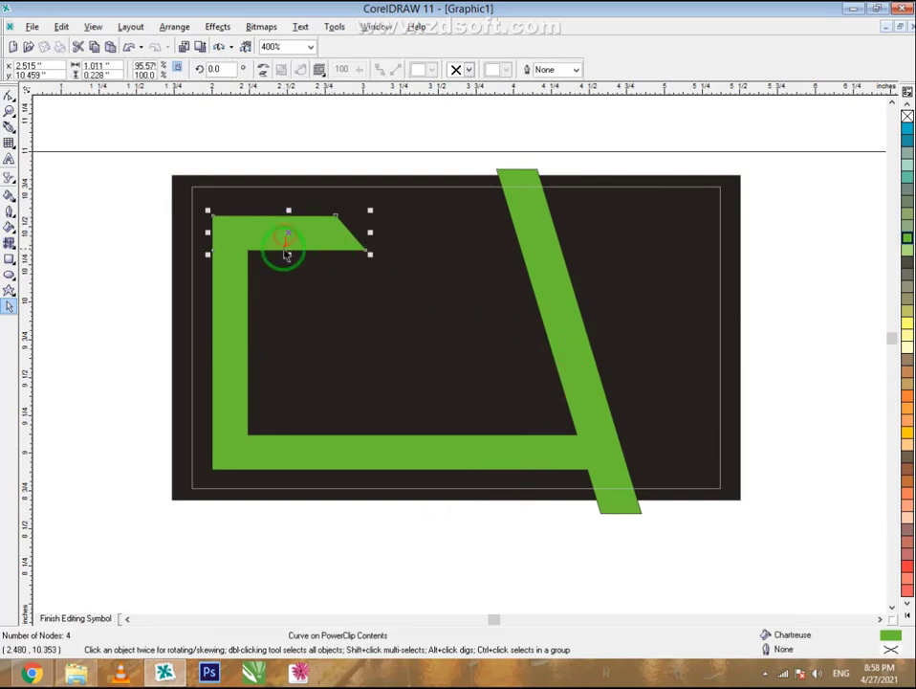
left_click_drag(278, 238, 266, 205)
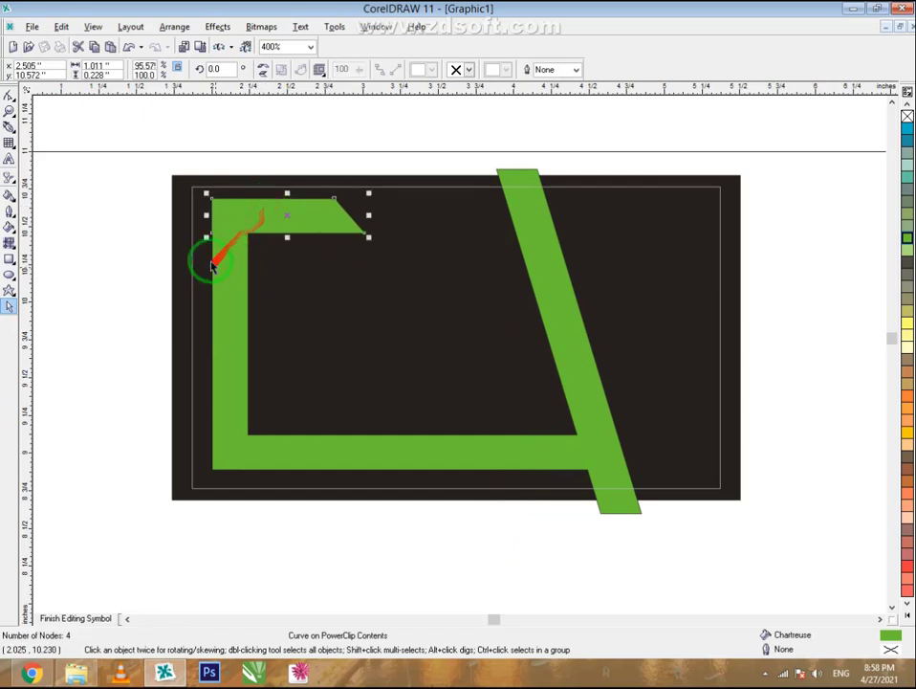
- Select the top and vertical bars and align their horizontal centres
left_click(115, 205)
scroll(219, 205, "up", 4)
scroll(216, 241, "up", 4)
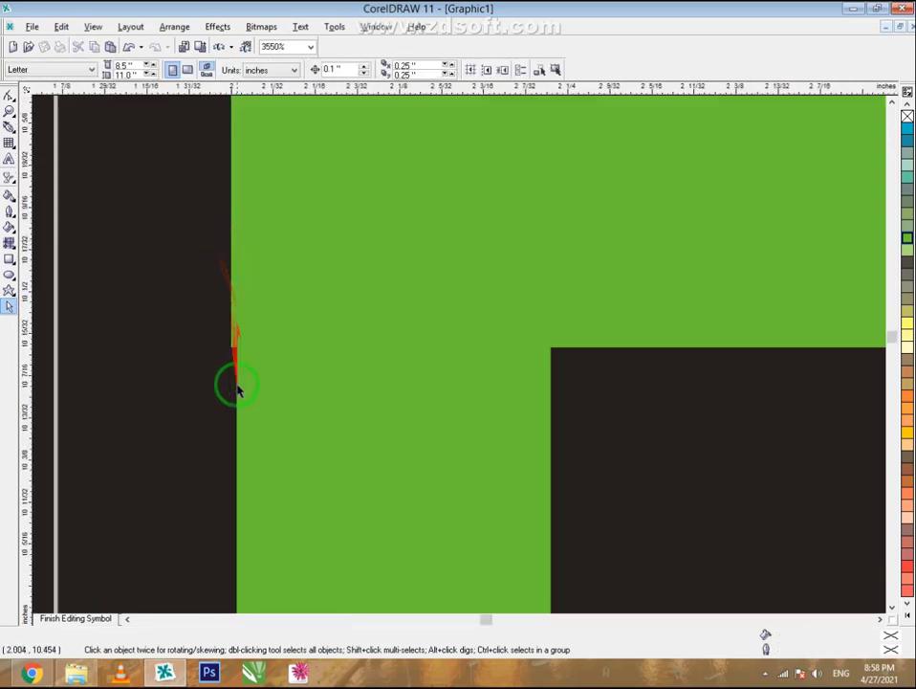
left_click(271, 266)
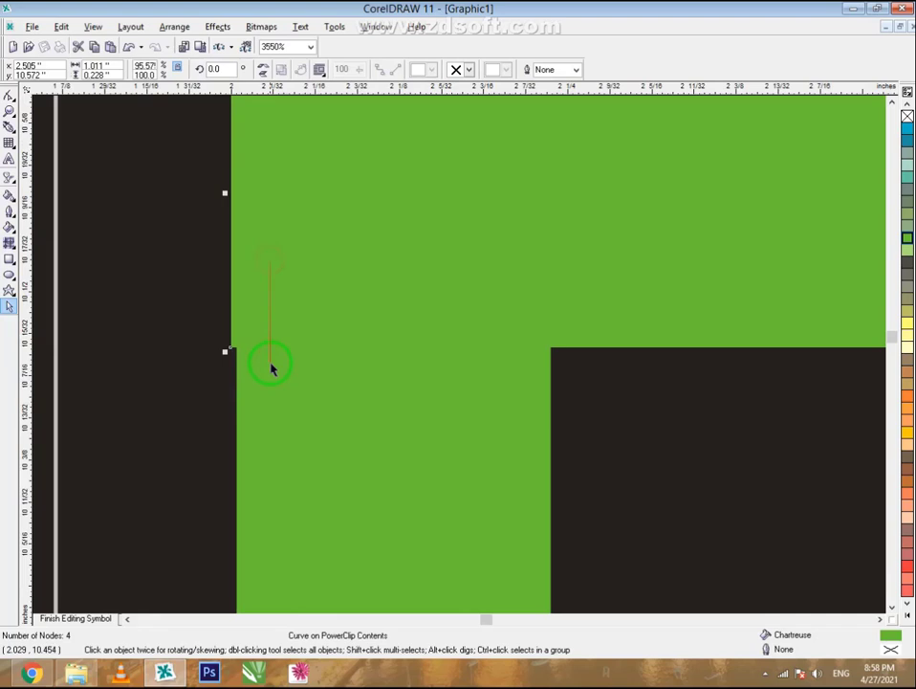
left_click(246, 408, "shift")
left_click(451, 67)
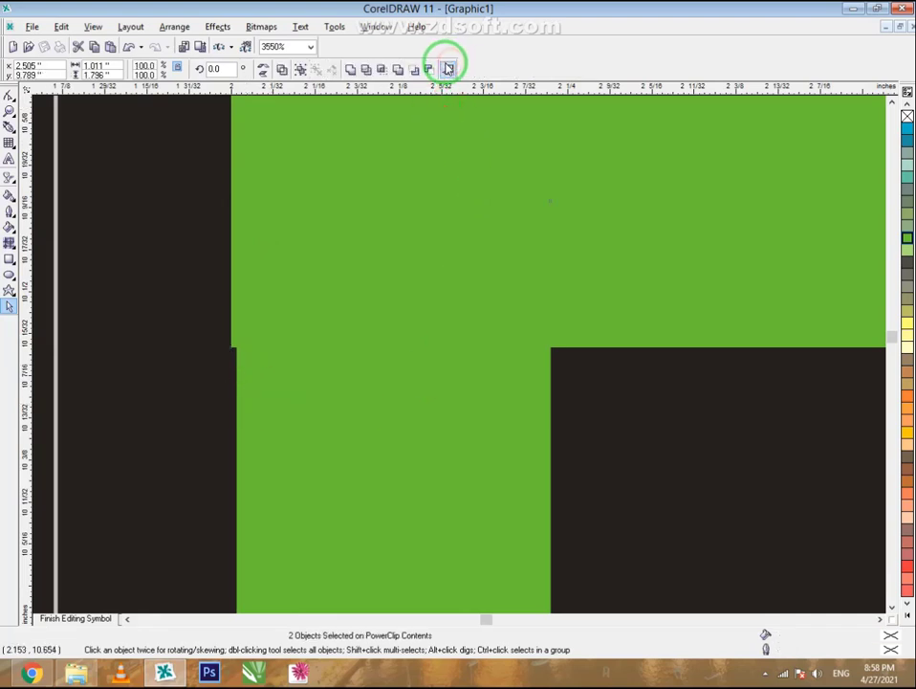
left_click(409, 395)
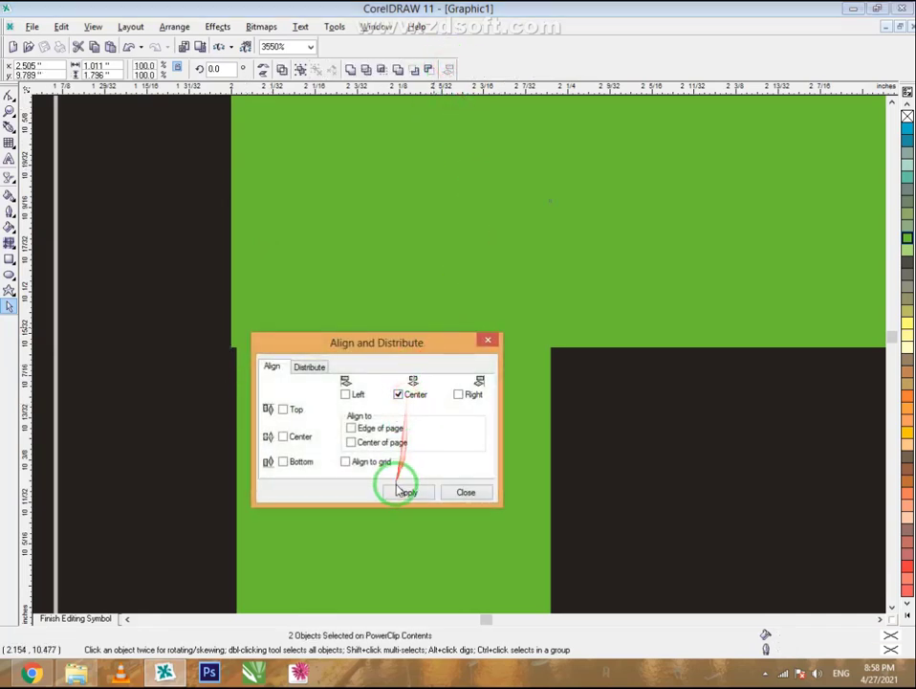
left_click(402, 491)
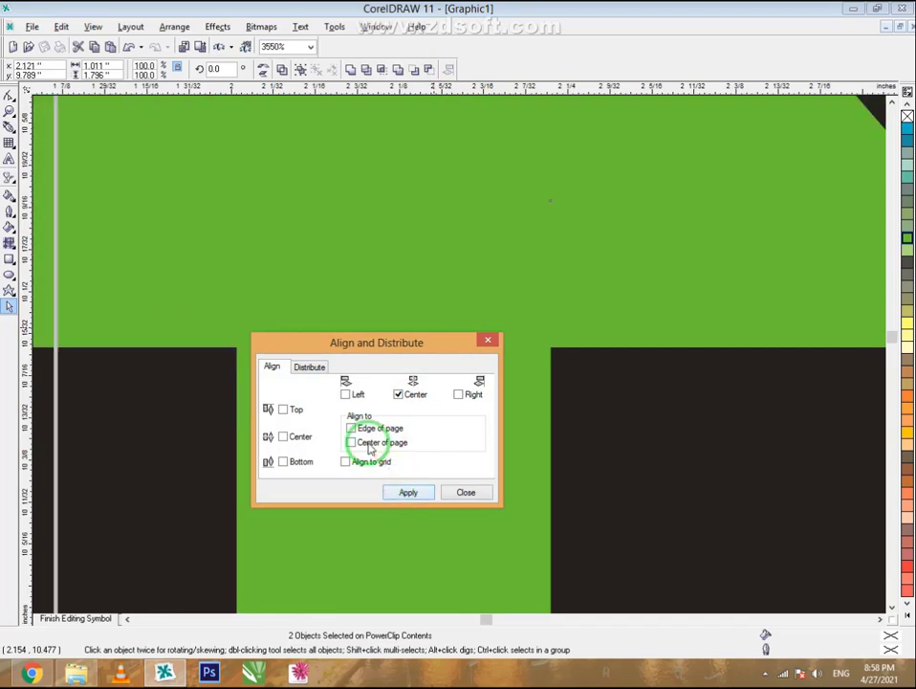
- Reapply the alignment, clear the Center option, close, and undo the move to the page centre
left_click(400, 491)
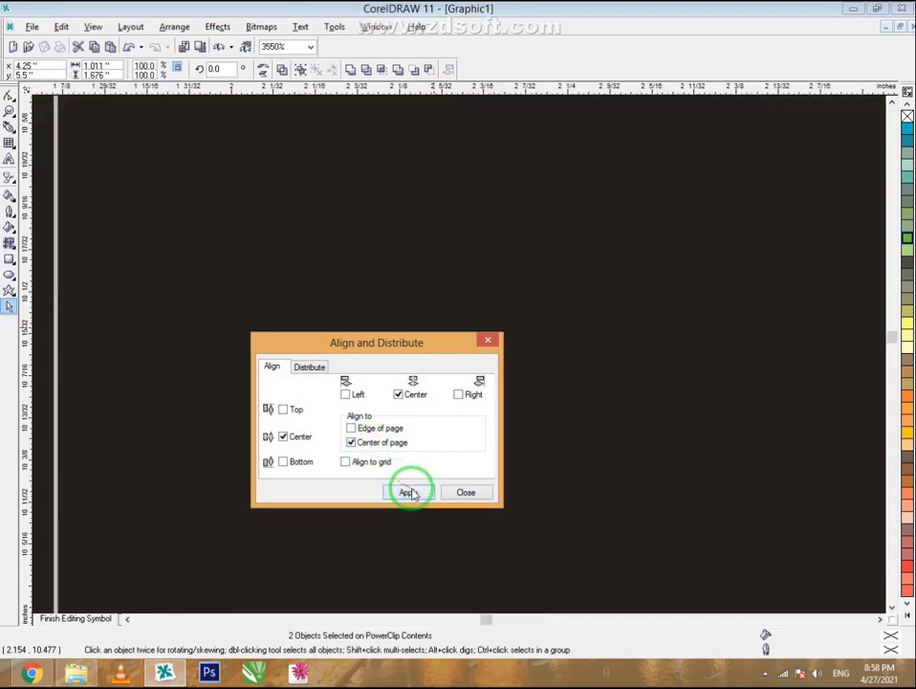
left_click(412, 397)
left_click(465, 494)
scroll(388, 271, "down", 5)
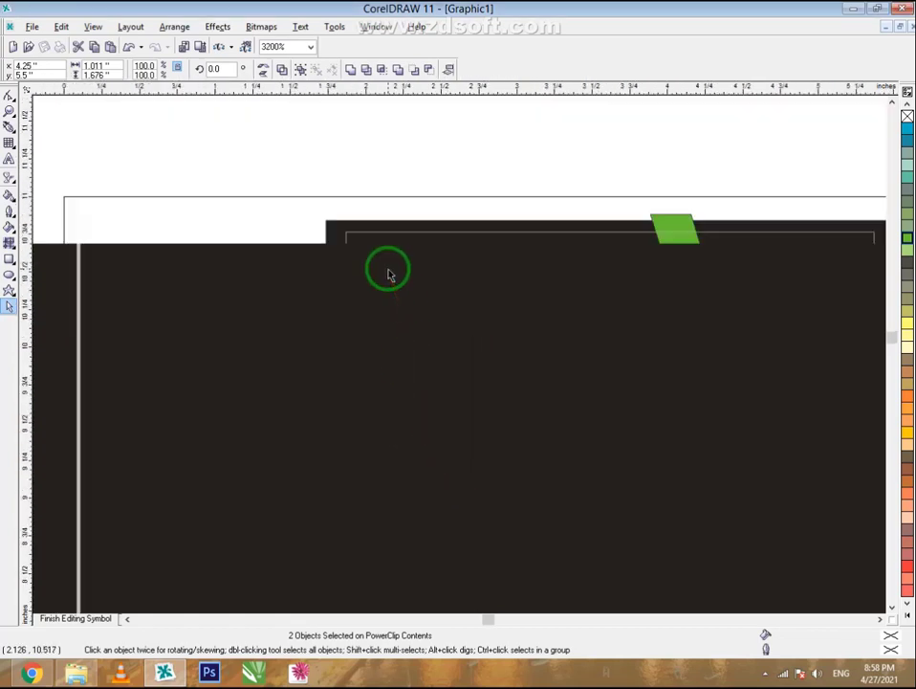
key("ctrl+z")
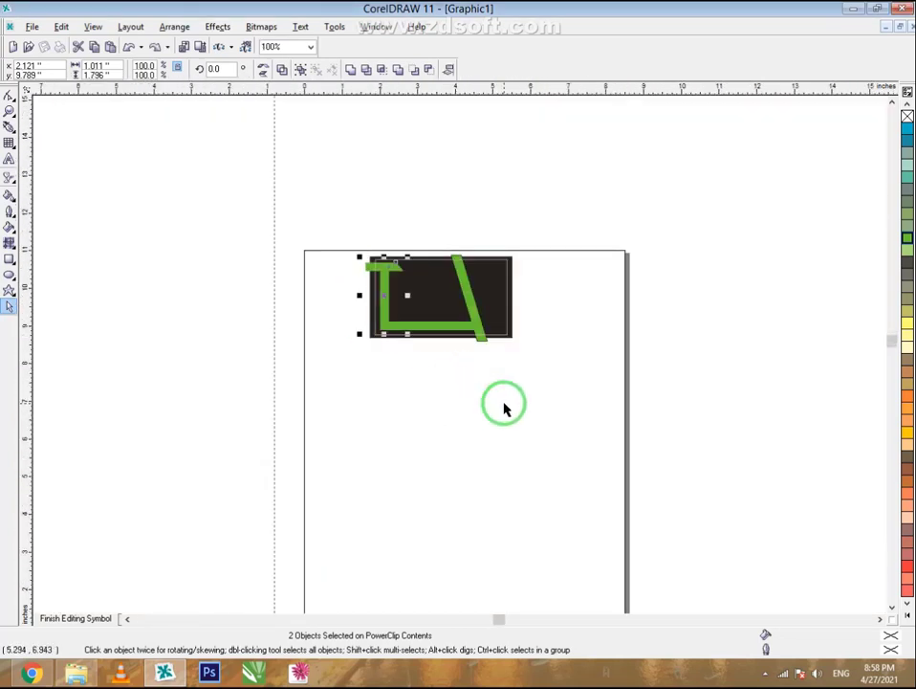
- Drag the top bar right so it lines up with the vertical bar
left_click(448, 397)
scroll(389, 256, "up", 5)
left_click_drag(155, 305, 424, 331)
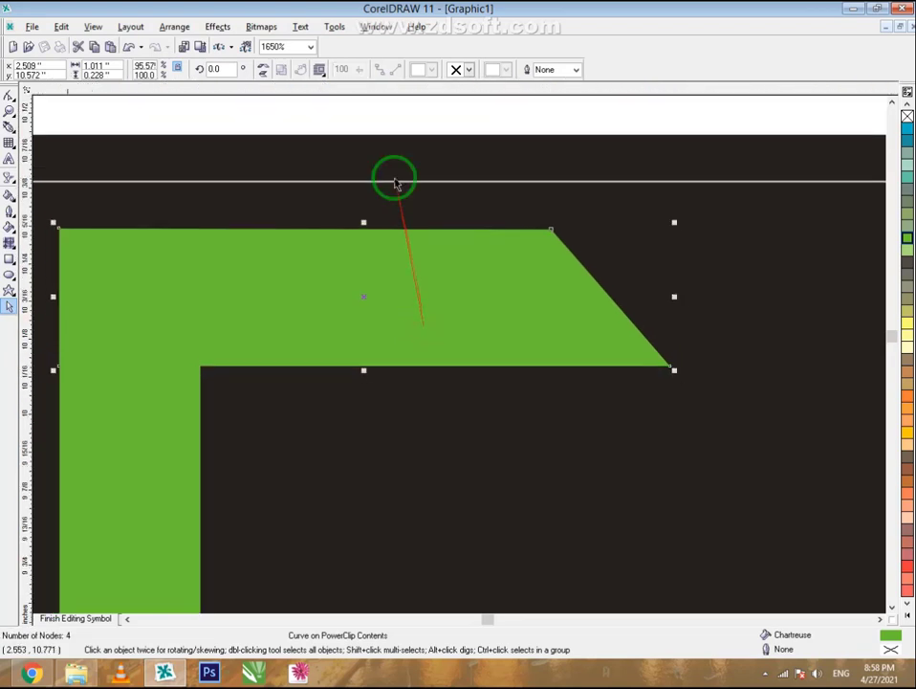
scroll(395, 180, "down", 3)
left_click(357, 152)
- Shift the diagonal chartreuse stripe slightly right to meet the bottom bar's end
scroll(299, 134, "down", 1)
scroll(299, 134, "down", 3)
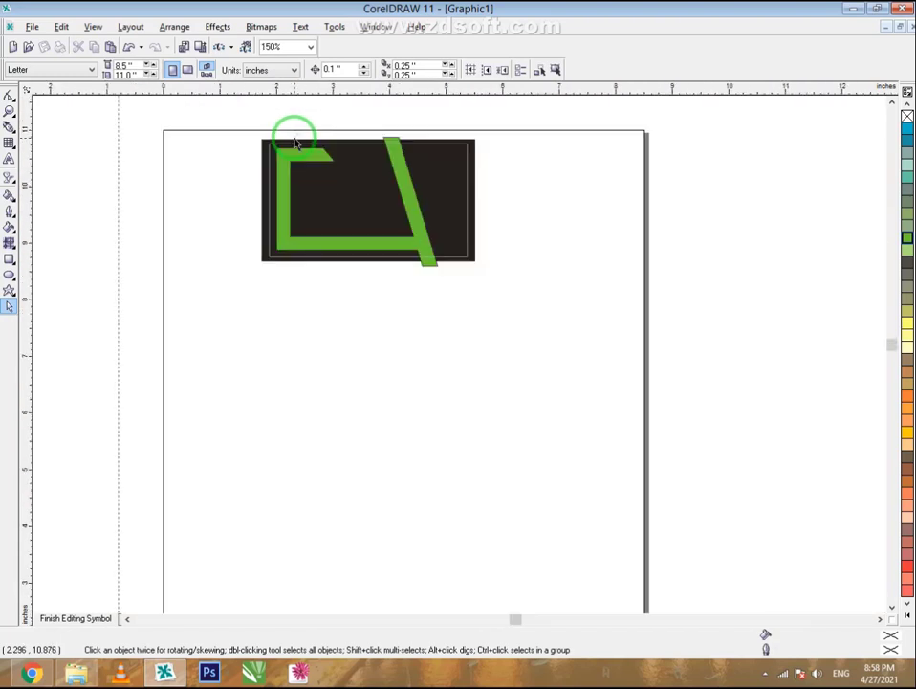
scroll(330, 125, "up", 2)
scroll(411, 196, "up", 1)
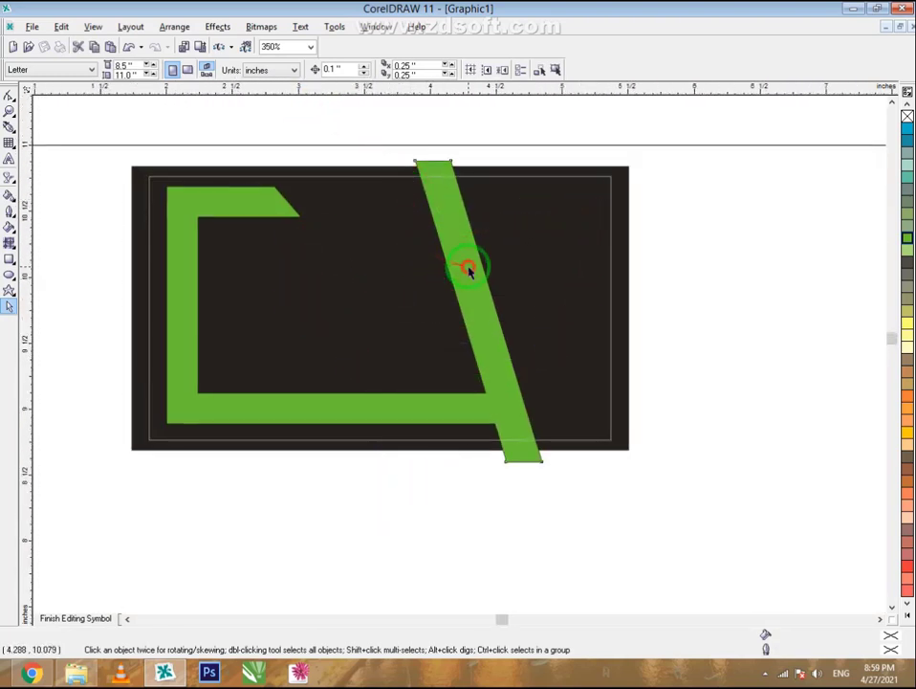
left_click_drag(468, 270, 485, 264)
left_click(499, 414)
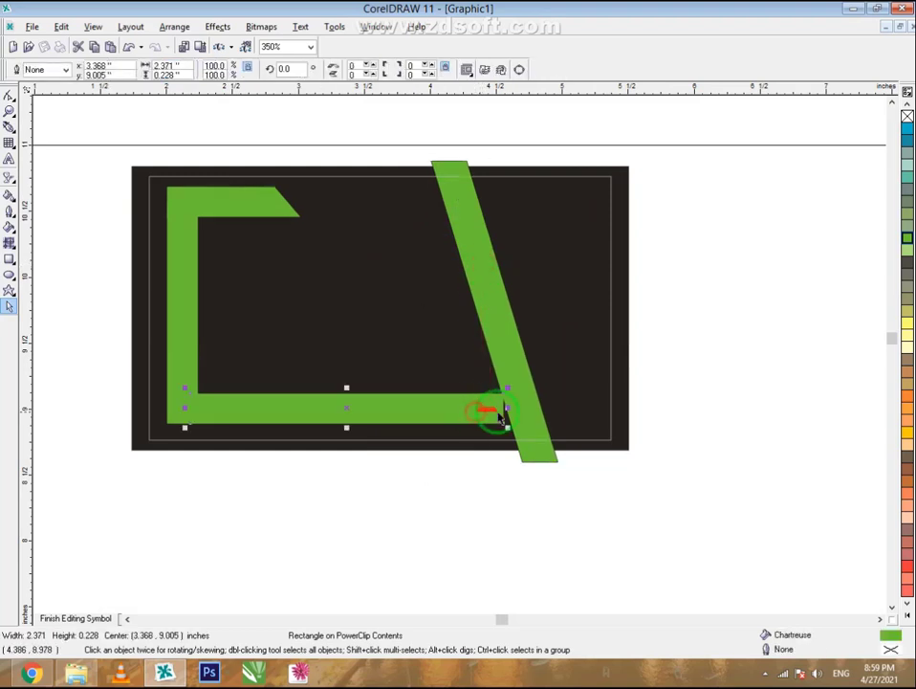
left_click(487, 464)
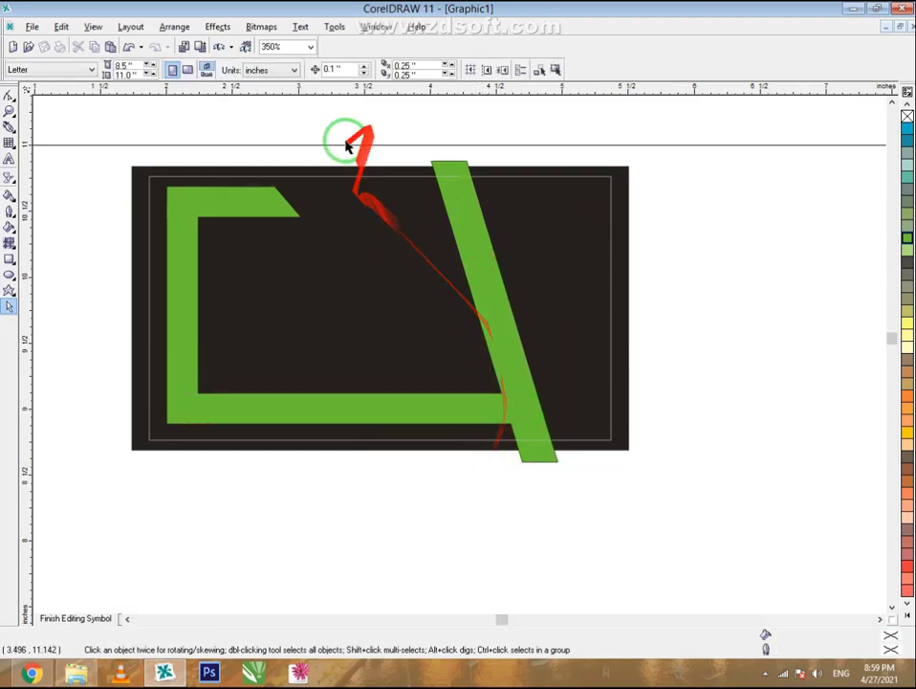
- Switch to the Bézier tool from the Curve flyout
scroll(348, 138, "up", 1)
left_click(19, 213)
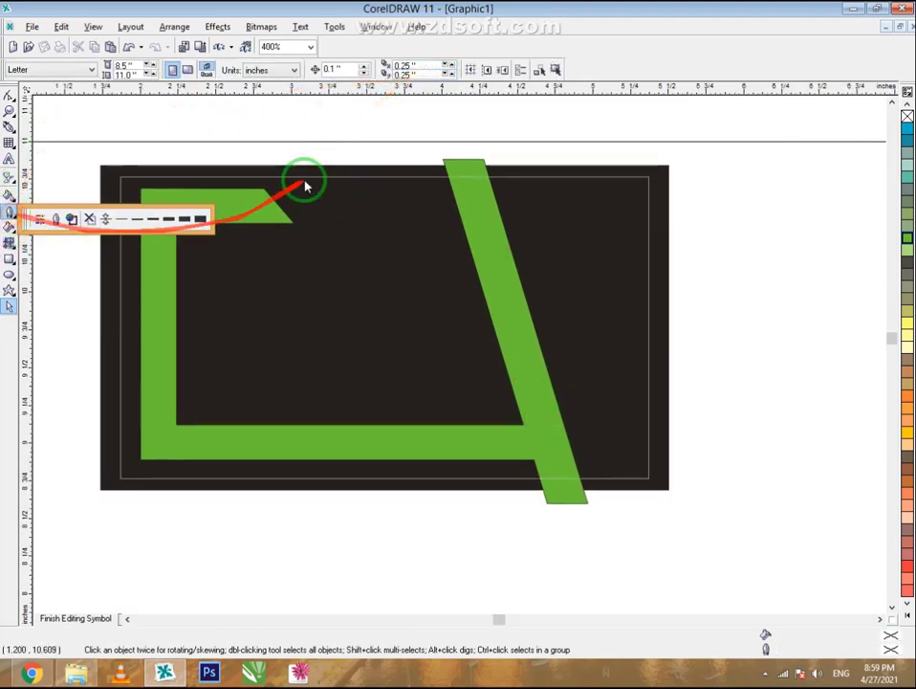
left_click(10, 127)
left_click(53, 134)
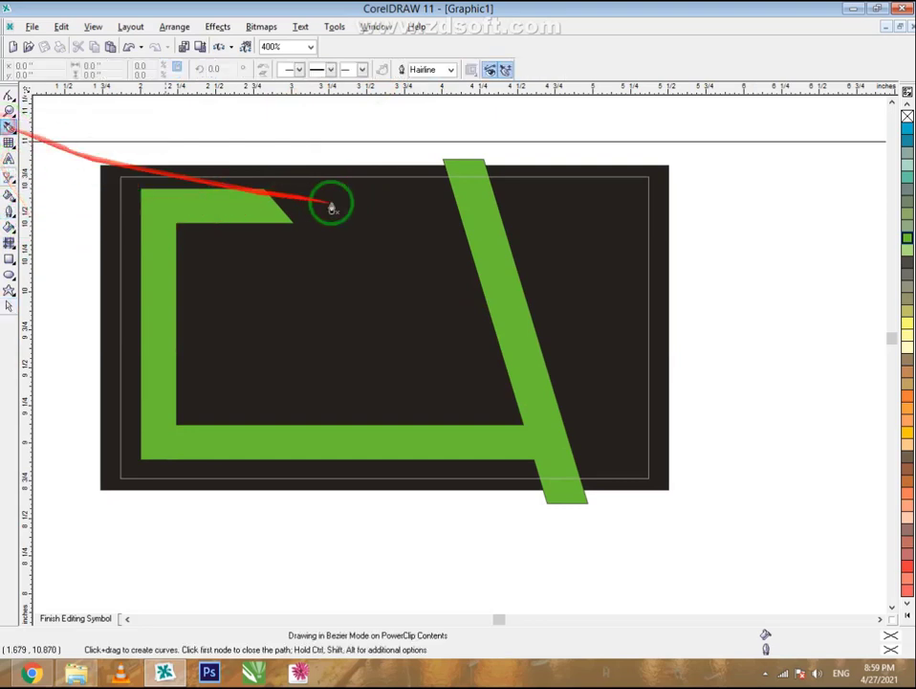
- Draw a five-node slanted Bézier outline from above the card's top edge down to the bottom green bar
left_click(257, 155)
left_click(429, 450)
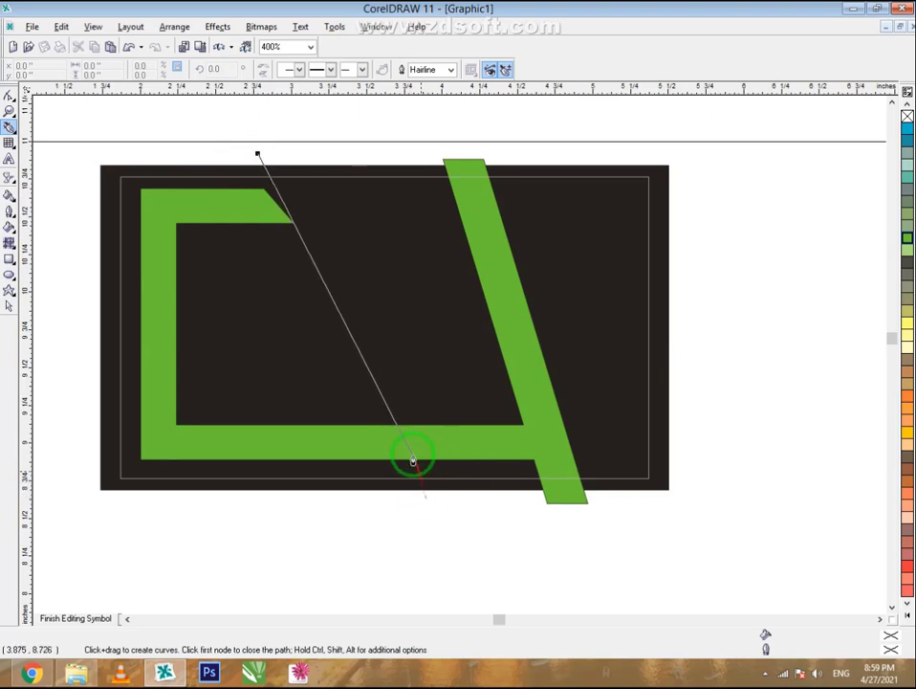
left_click_drag(408, 457, 258, 130)
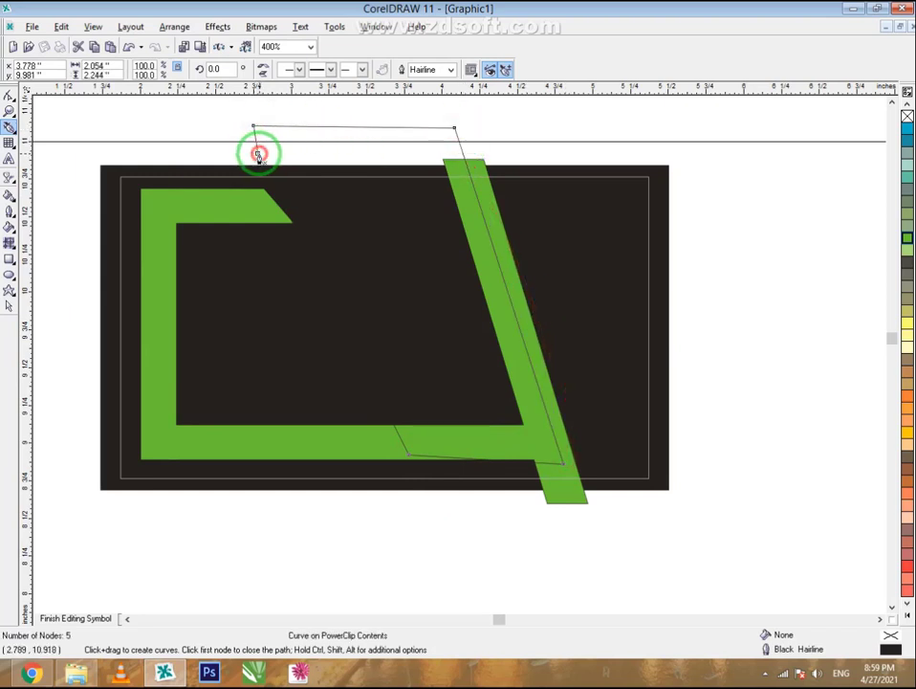
left_click(8, 308)
scroll(492, 192, "down", 3)
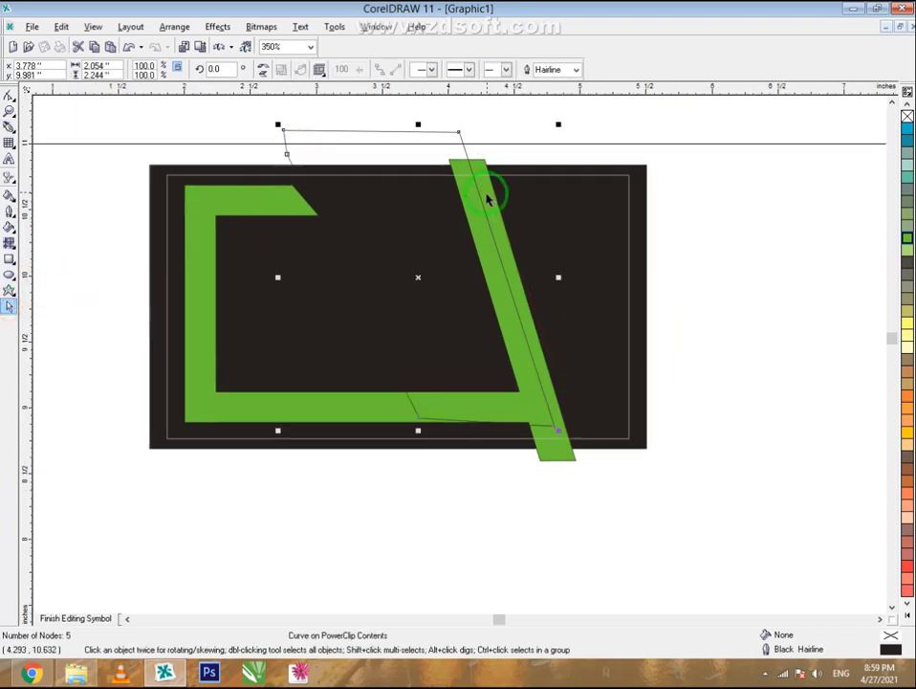
right_click(326, 402)
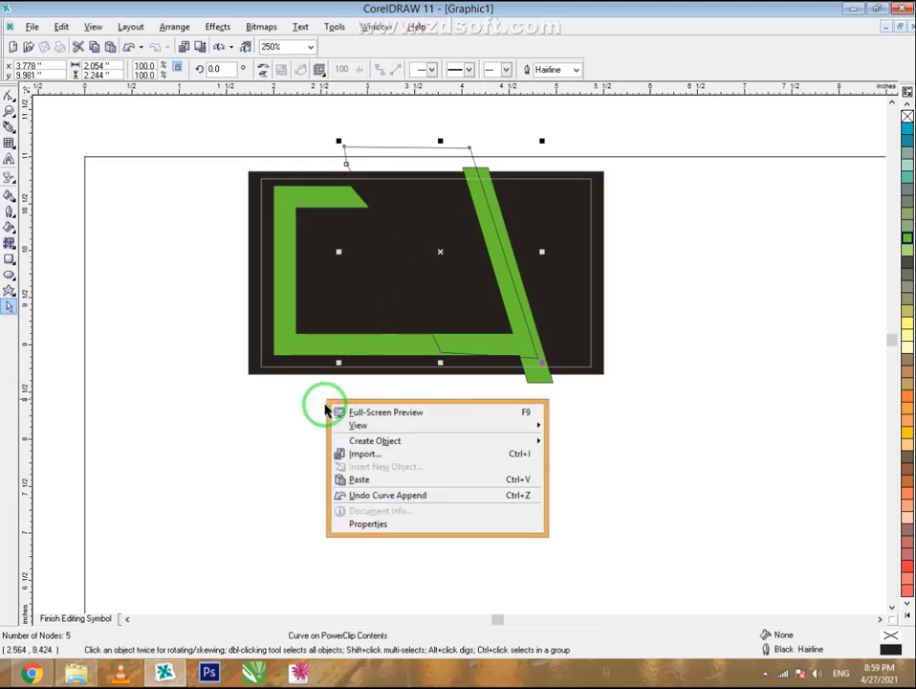
key("Escape")
- Bring the dark hexagon bitmap onto the page and PowerClip it inside the card
left_click(74, 618)
left_click(162, 329)
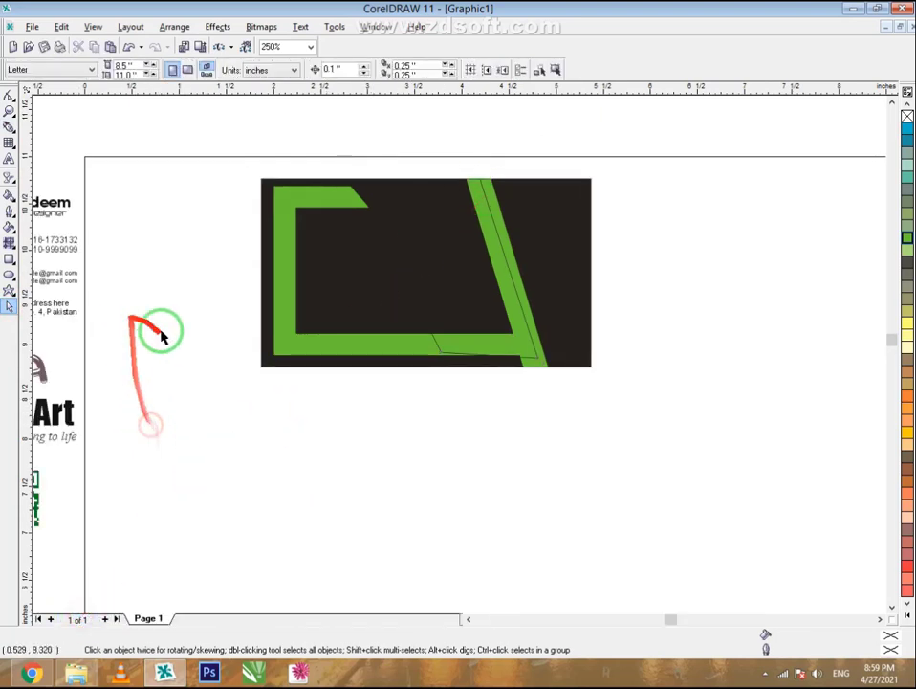
scroll(158, 311, "down", 3)
left_click_drag(53, 306, 283, 380)
scroll(283, 380, "up", 2)
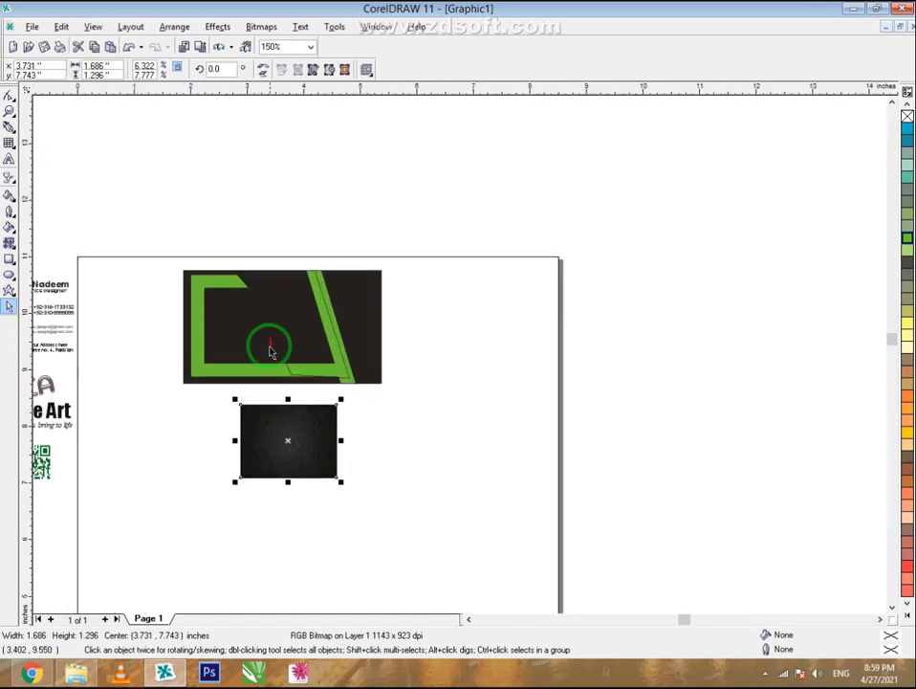
scroll(246, 311, "up", 1)
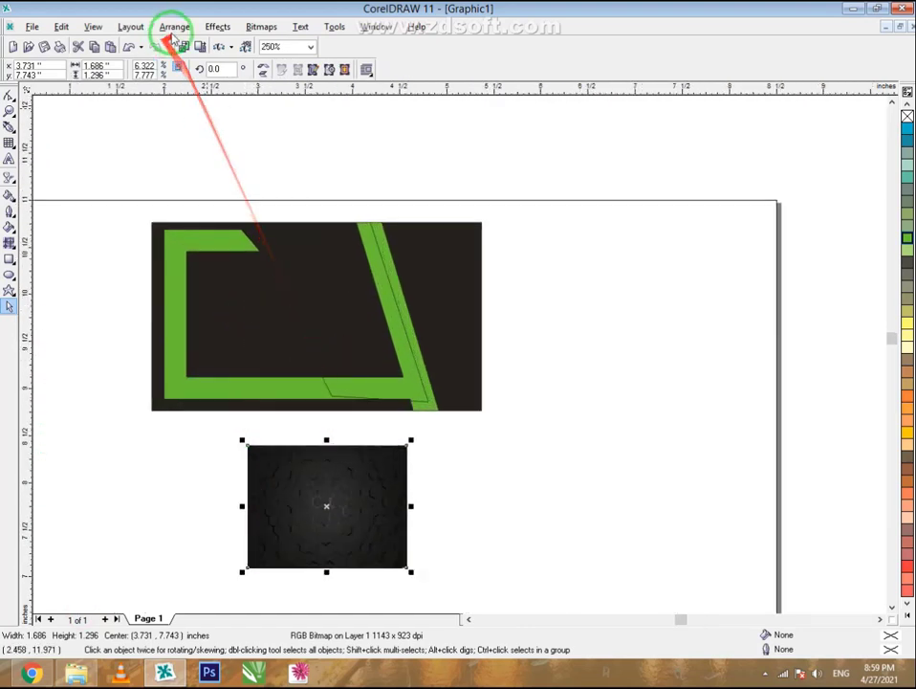
left_click(218, 26)
mouse_move(287, 182)
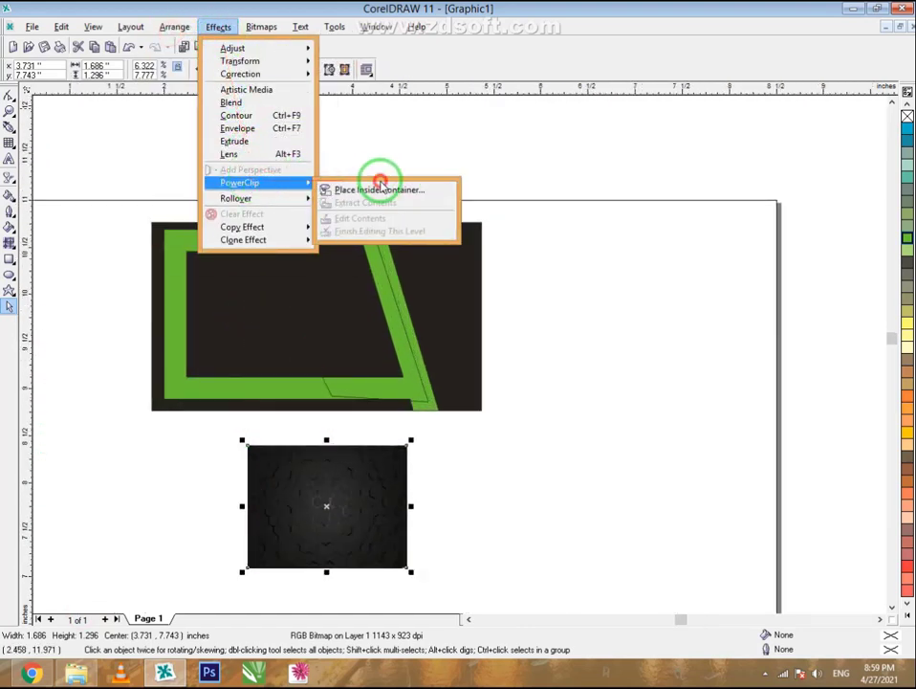
left_click(381, 190)
left_click(275, 236)
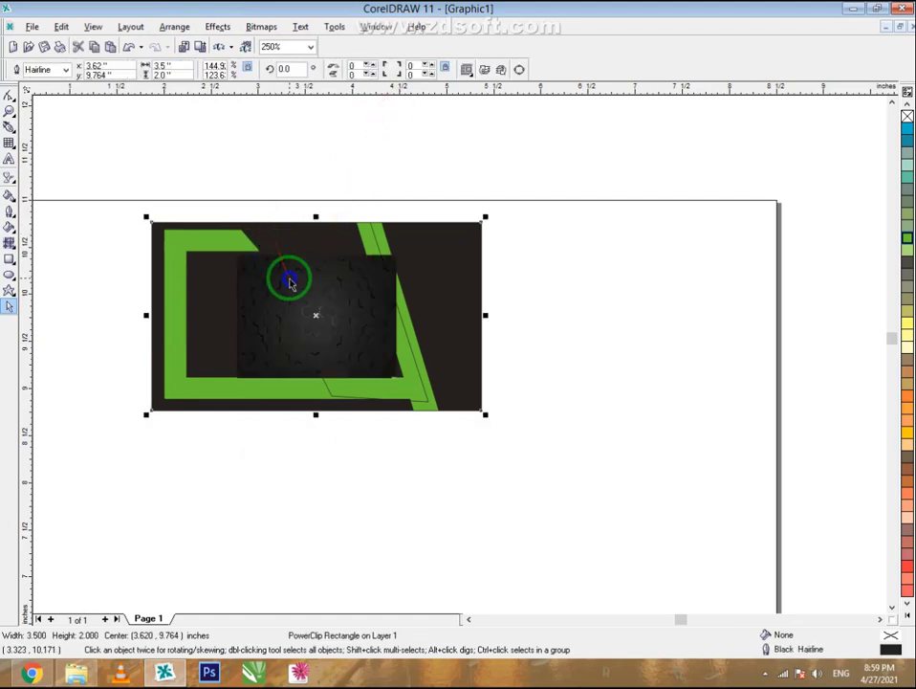
- Within the card's contents, PowerClip the hexagon bitmap into the slanted shape and open it for editing
right_click(292, 284)
left_click(304, 289)
scroll(282, 287, "up", 2)
left_click(282, 297)
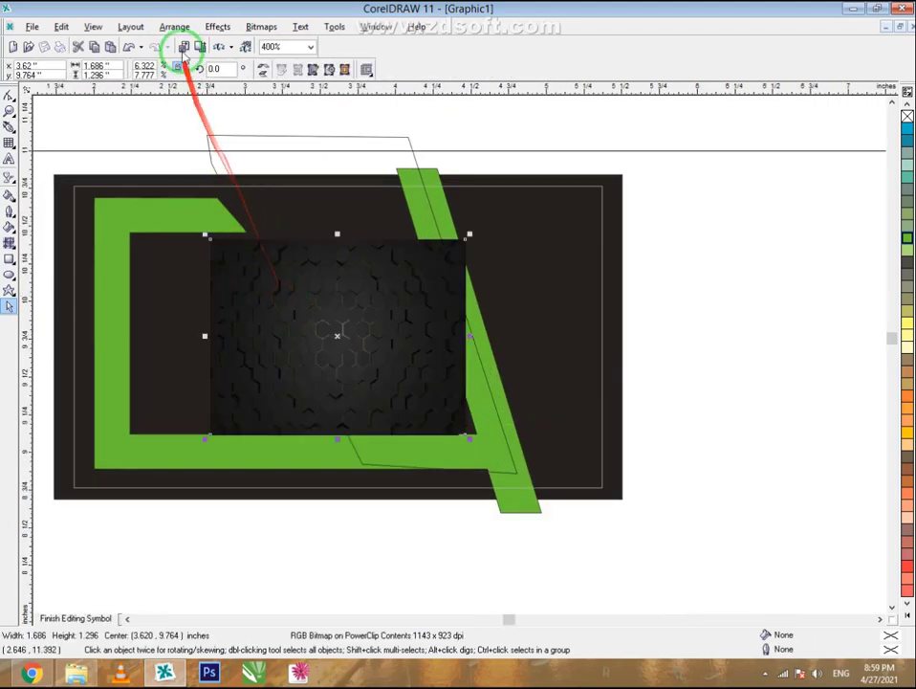
left_click(181, 26)
mouse_move(218, 26)
mouse_move(287, 181)
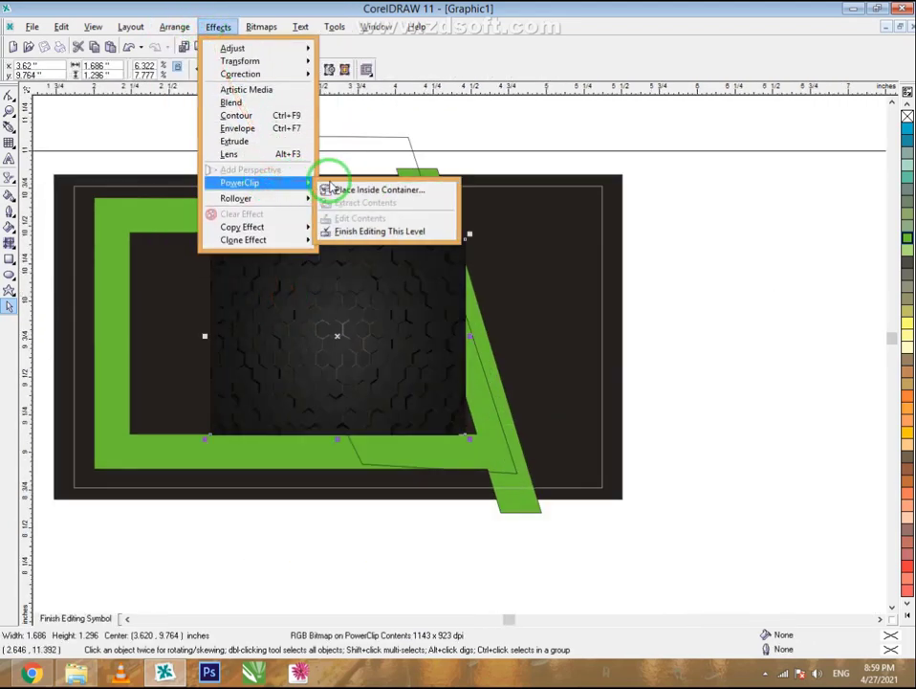
left_click(330, 188)
left_click(285, 134)
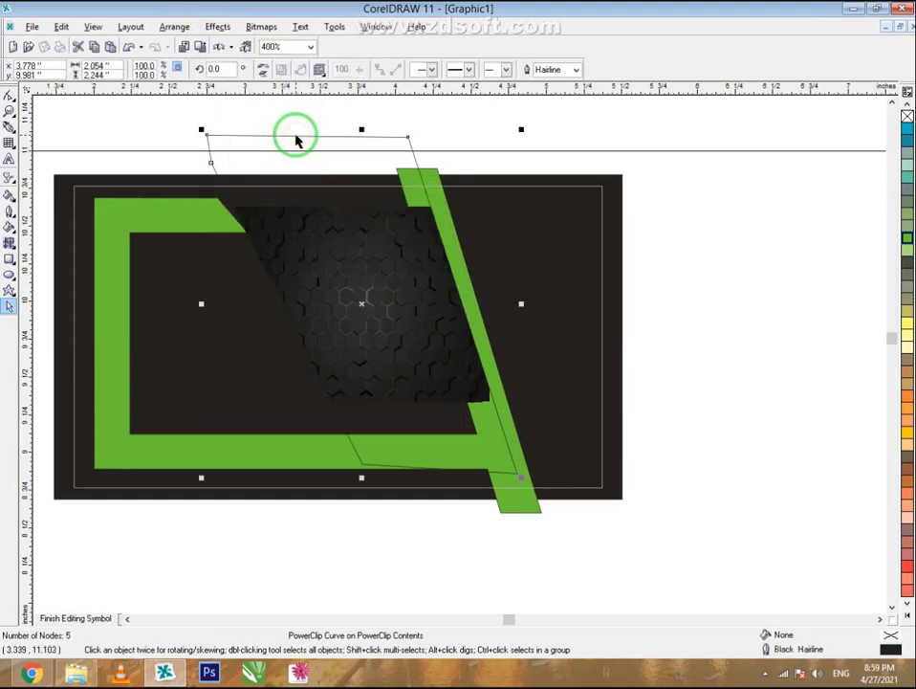
right_click(298, 139)
left_click(304, 161)
left_click(320, 306)
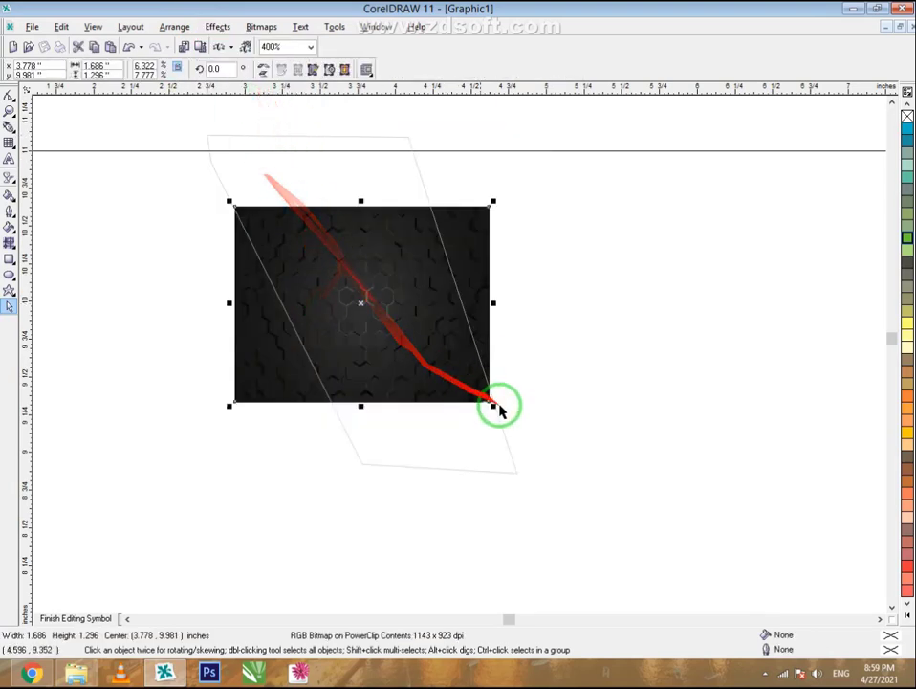
- Scale the hexagon bitmap up to cover the slanted shape and finish editing its contents
left_click_drag(494, 408, 560, 456)
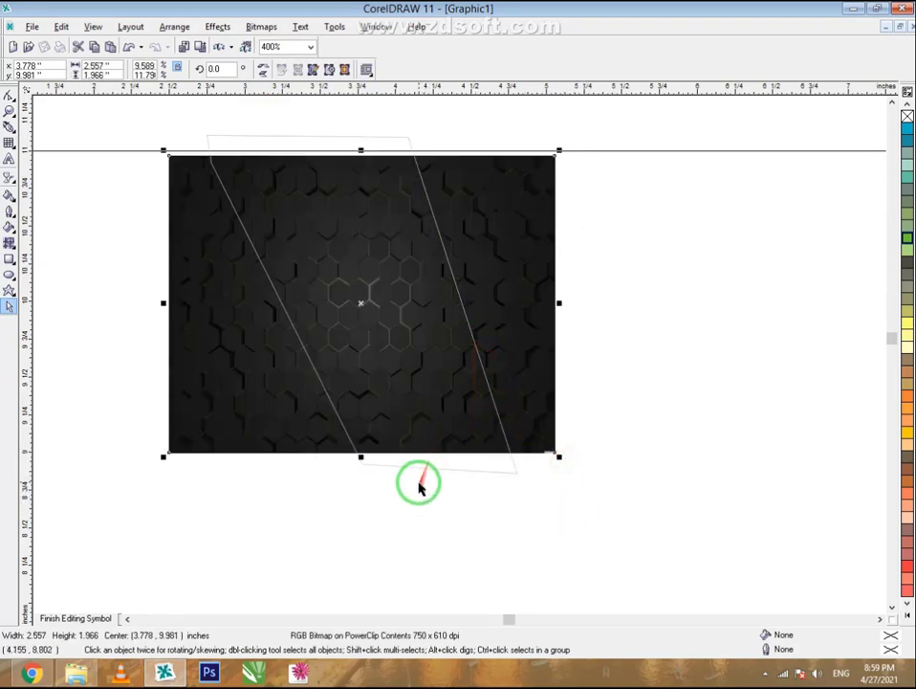
left_click(81, 617)
left_click(284, 573)
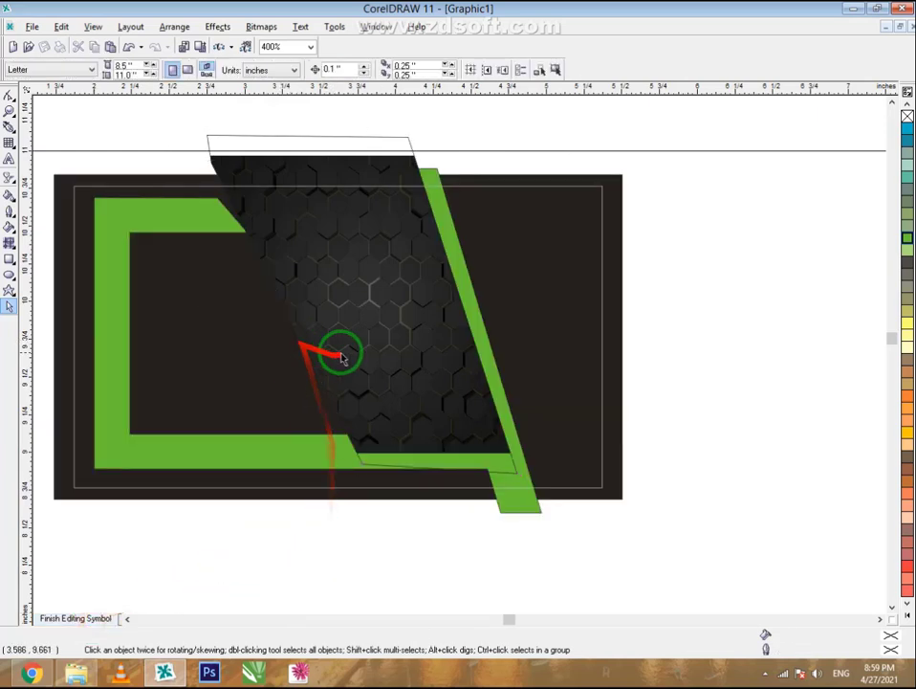
left_click(361, 348)
- Bring the bottom green bar and the diagonal green stripe to the front, above the texture
right_click(321, 440)
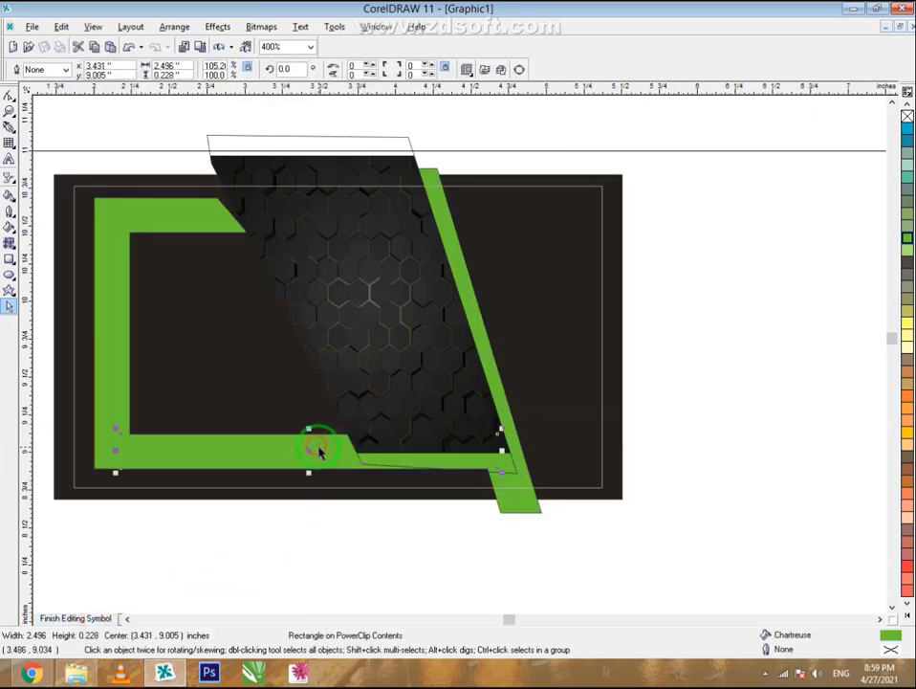
left_click(440, 337)
left_click(609, 247)
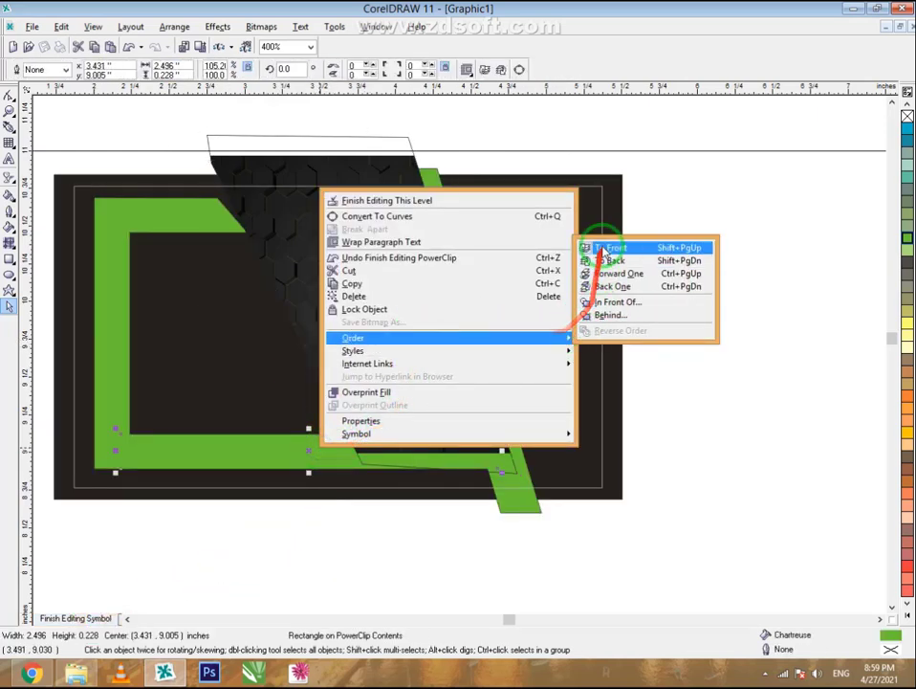
left_click(354, 563)
left_click(513, 435)
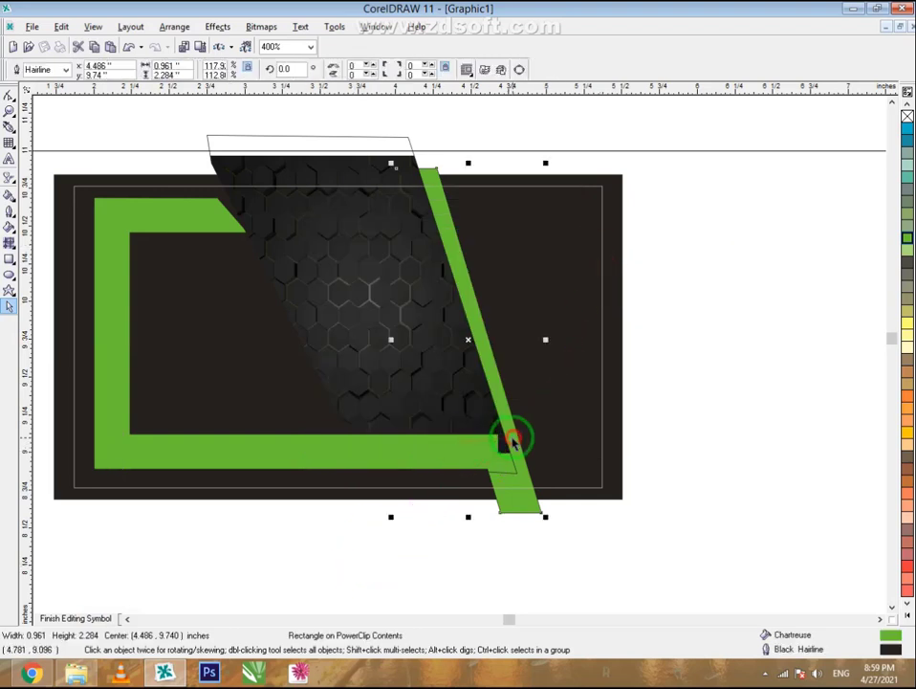
right_click(513, 435)
left_click(622, 330)
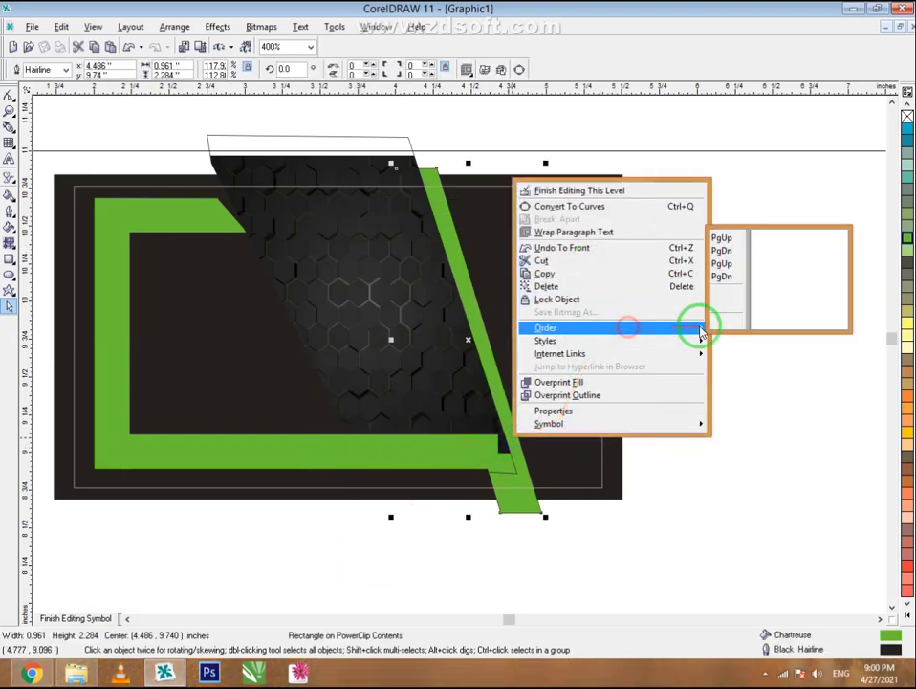
left_click(736, 239)
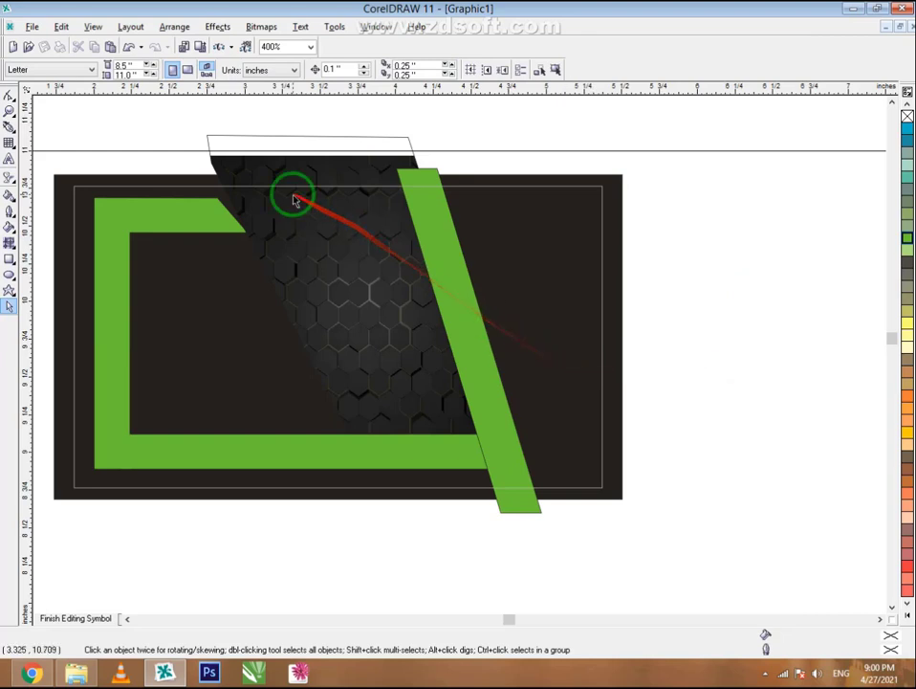
left_click(225, 216)
- Adjust the C's top-arm tip and give the hexagon texture a Uniform 50% transparency
scroll(251, 219, "up", 1)
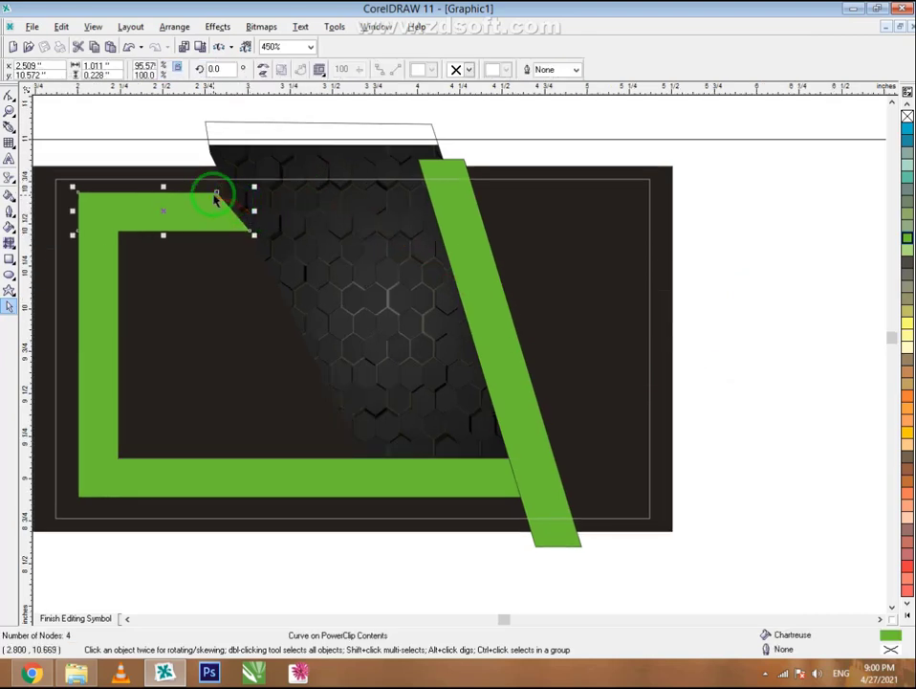
left_click_drag(218, 196, 230, 195)
left_click(375, 344)
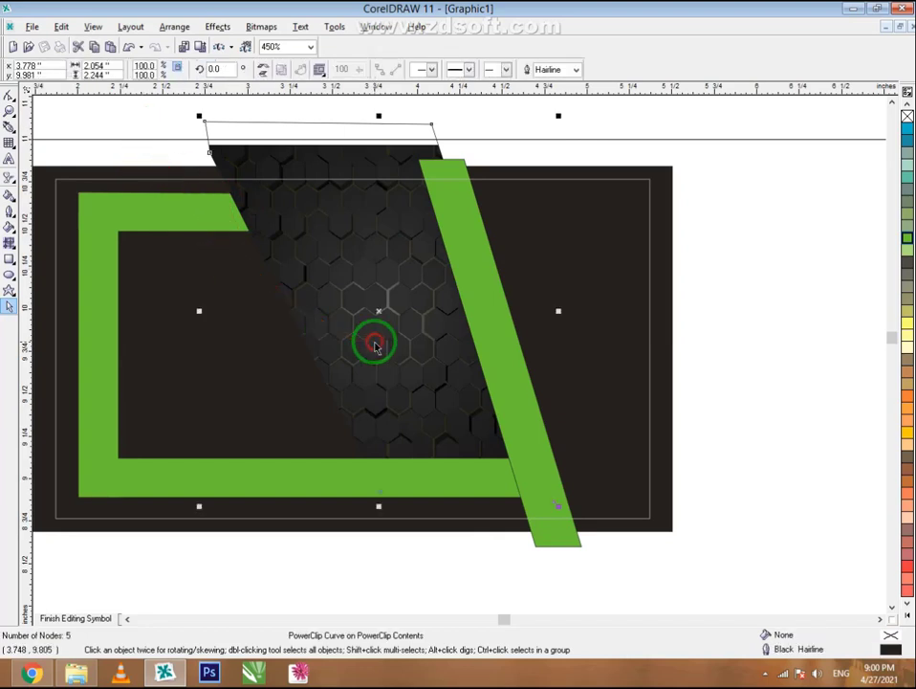
left_click(374, 335, "ctrl")
right_click(375, 334)
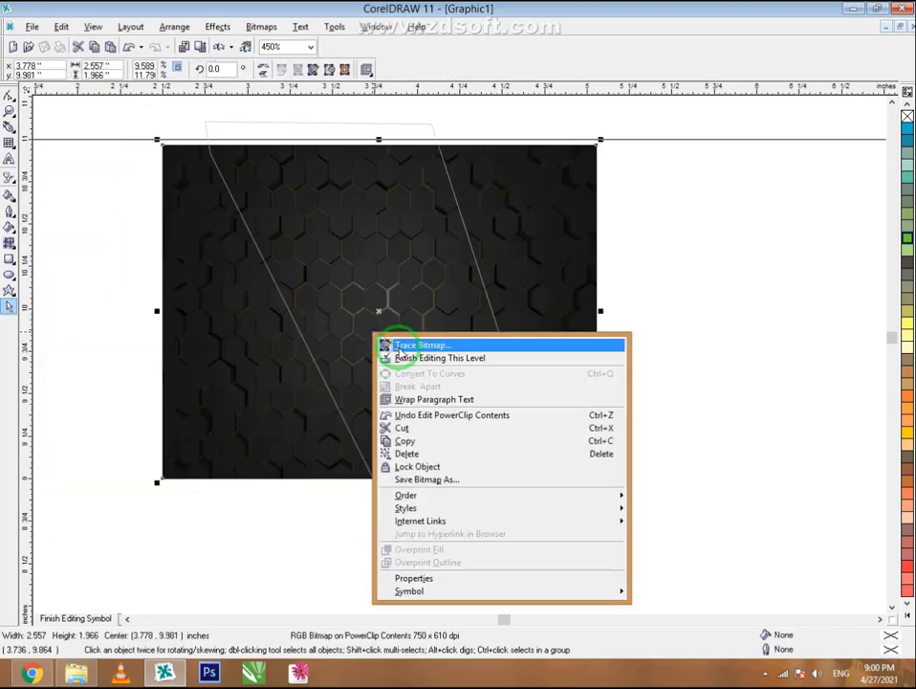
left_click(300, 222)
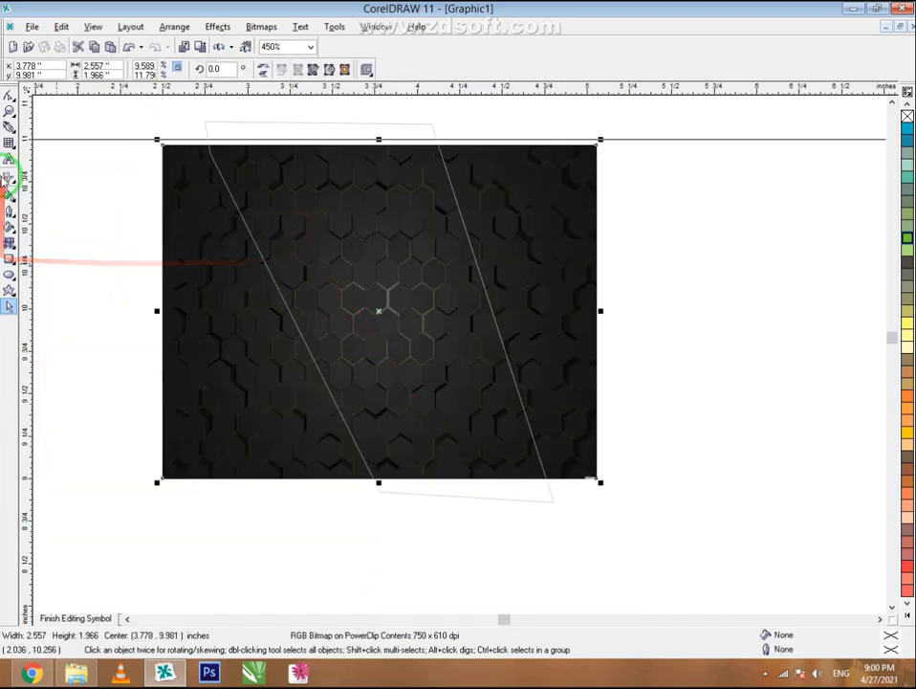
left_click(13, 184)
left_click(106, 188)
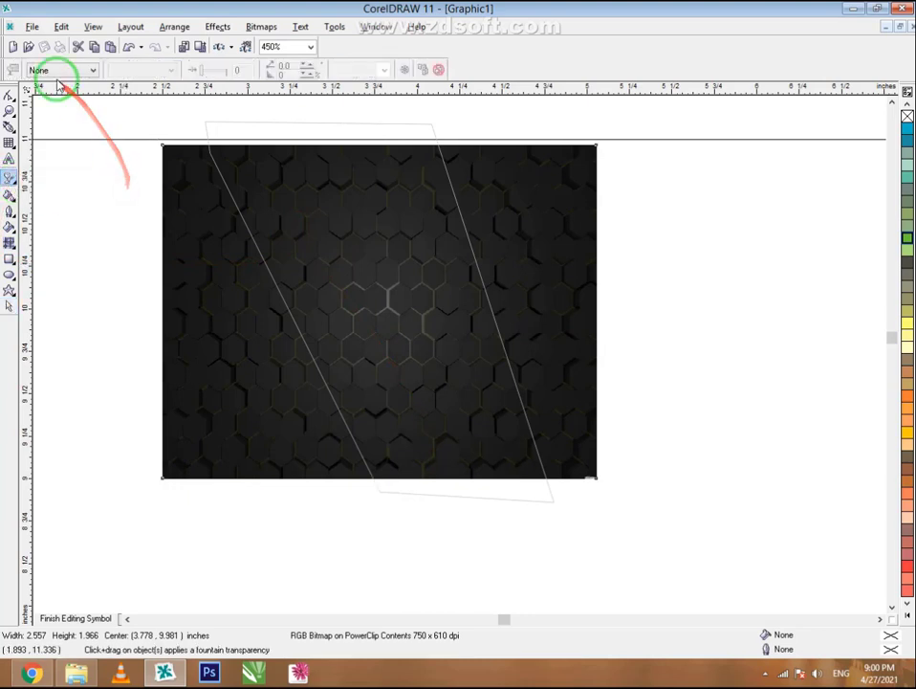
left_click(59, 73)
left_click(60, 88)
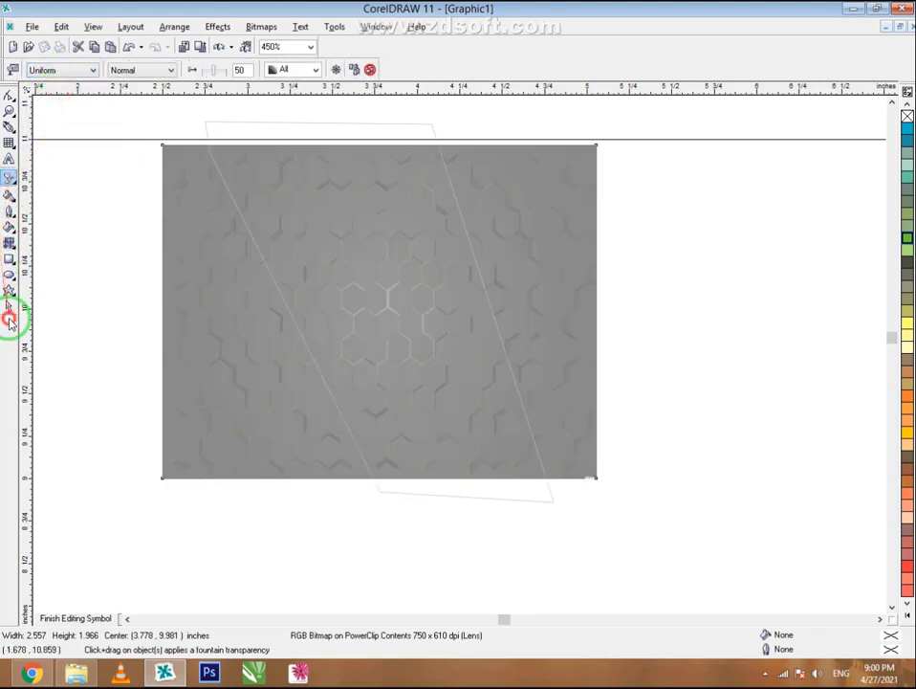
left_click(9, 320)
- Finish PowerClip editing and draw a 1.381 × 0.395-inch rectangle inside the C
left_click(75, 617)
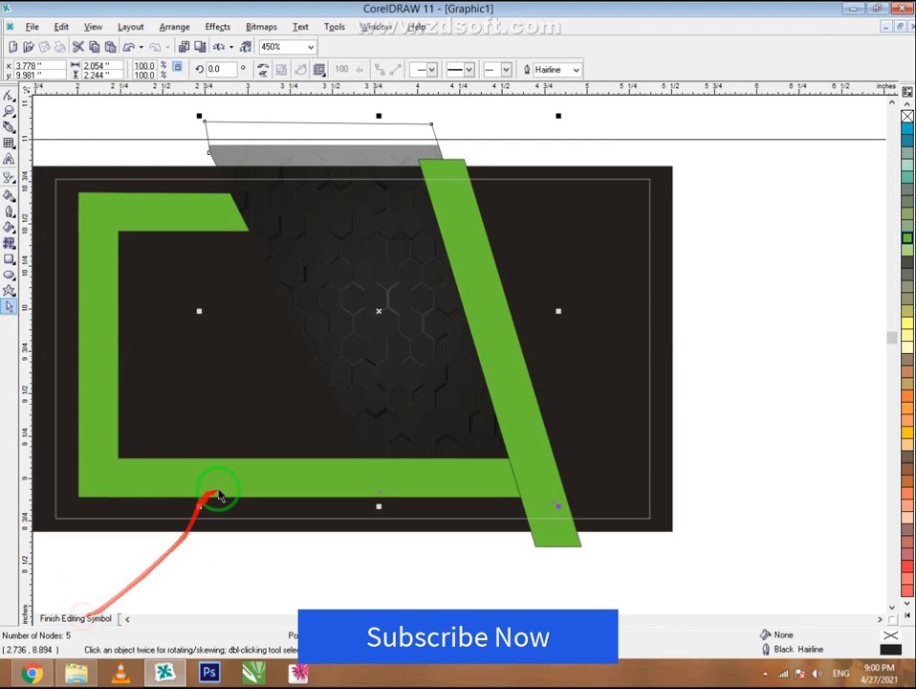
left_click(58, 619)
left_click(290, 547)
scroll(424, 267, "down", 3)
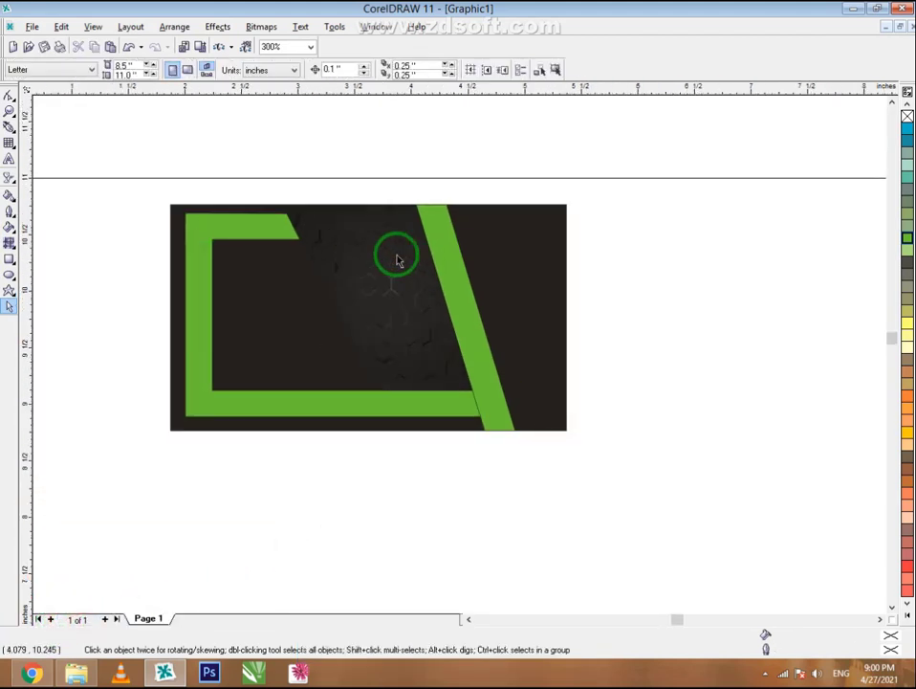
scroll(273, 235, "up", 4)
left_click(9, 260)
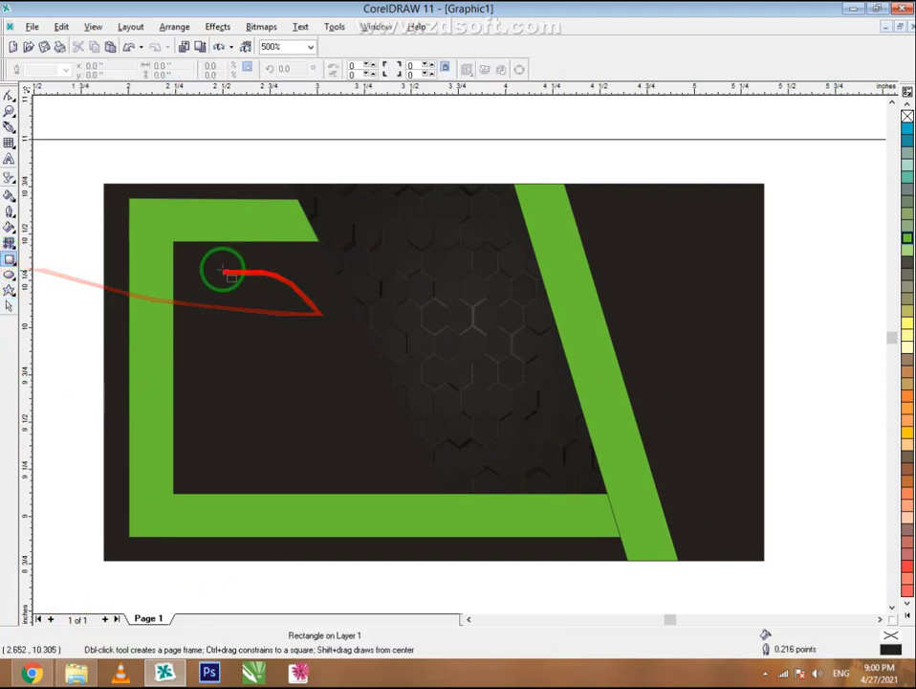
left_click_drag(187, 255, 446, 331)
- Fill the rectangle black, convert it to curves, and pull its top-right node left for a slanted end
left_click(9, 308)
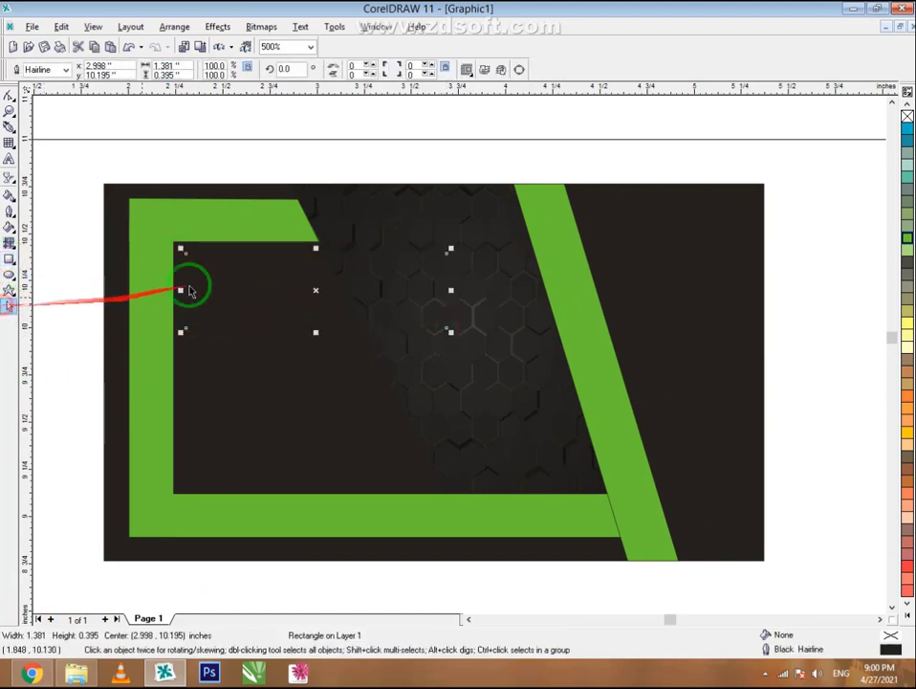
scroll(201, 273, "up", 2)
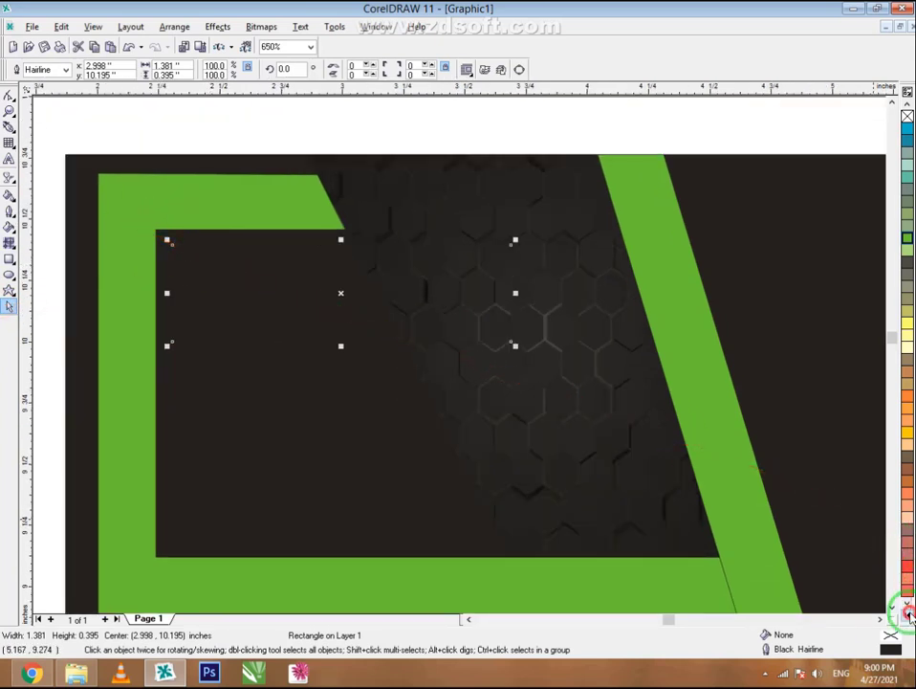
left_click(904, 598)
left_click(905, 256)
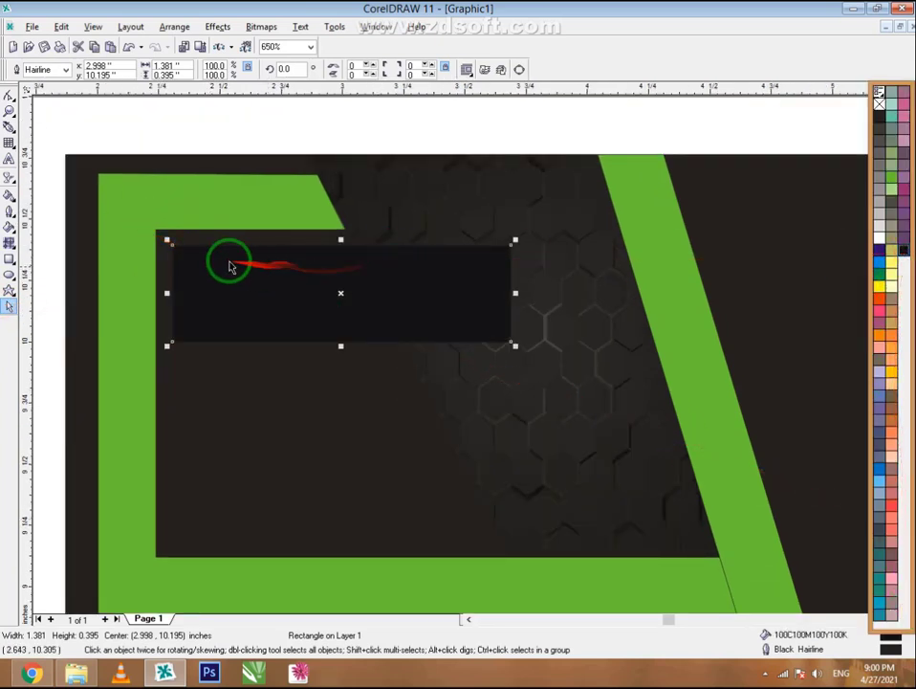
right_click(362, 278)
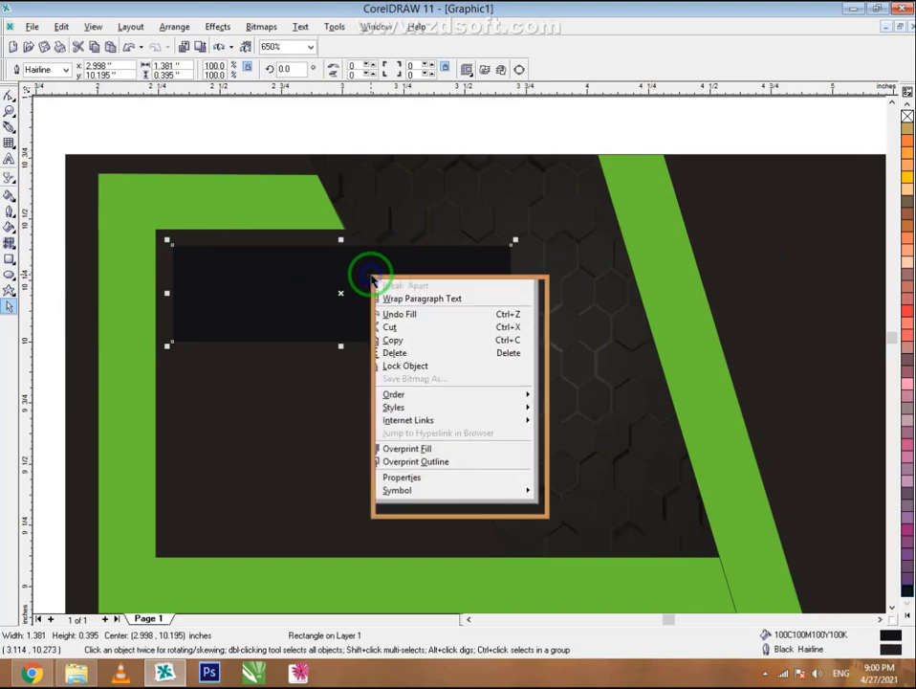
left_click(397, 289)
left_click(8, 97)
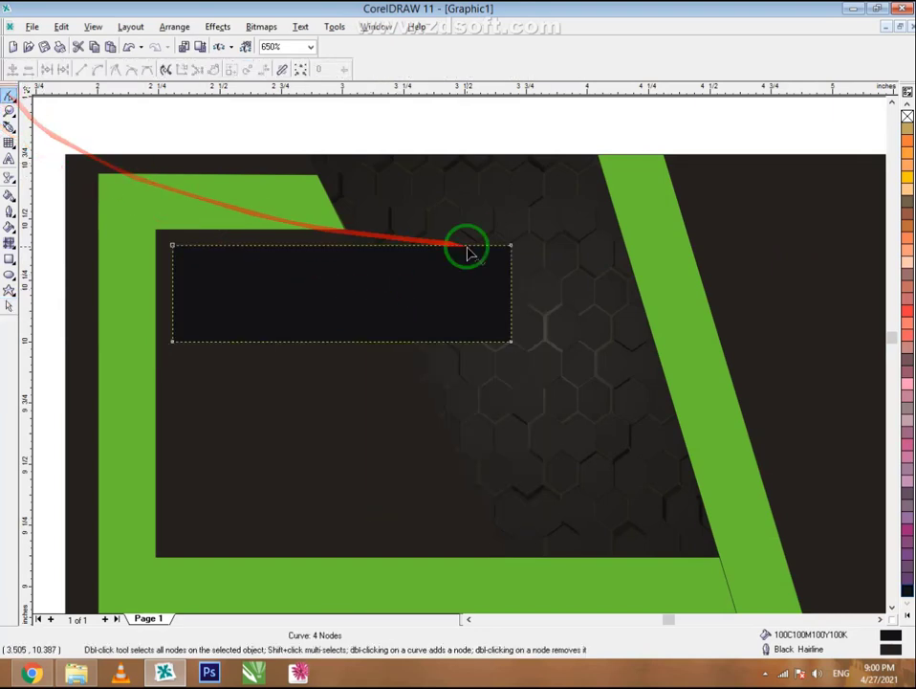
left_click_drag(511, 246, 475, 247)
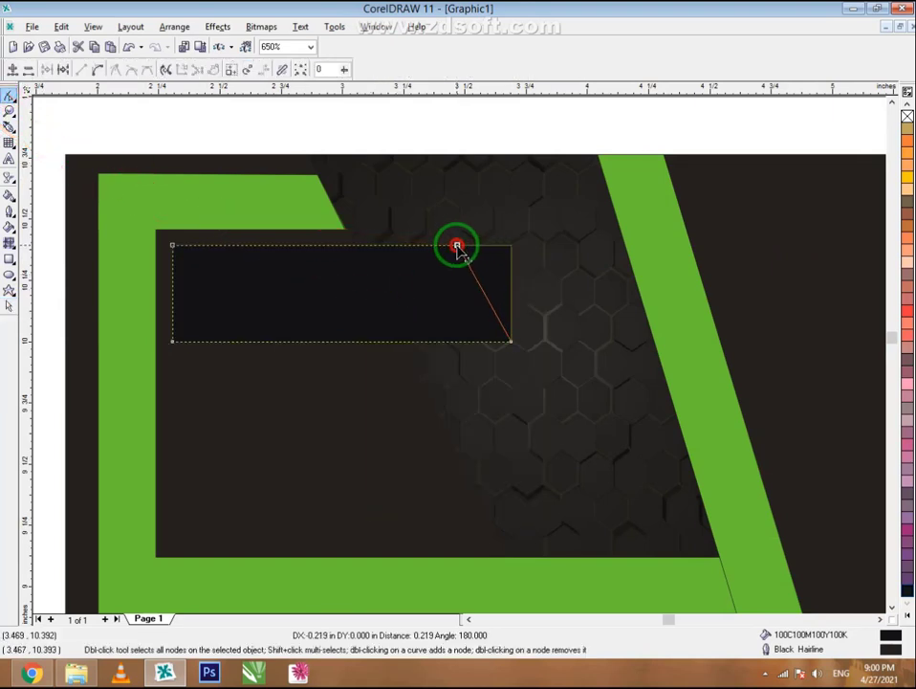
left_click(9, 305)
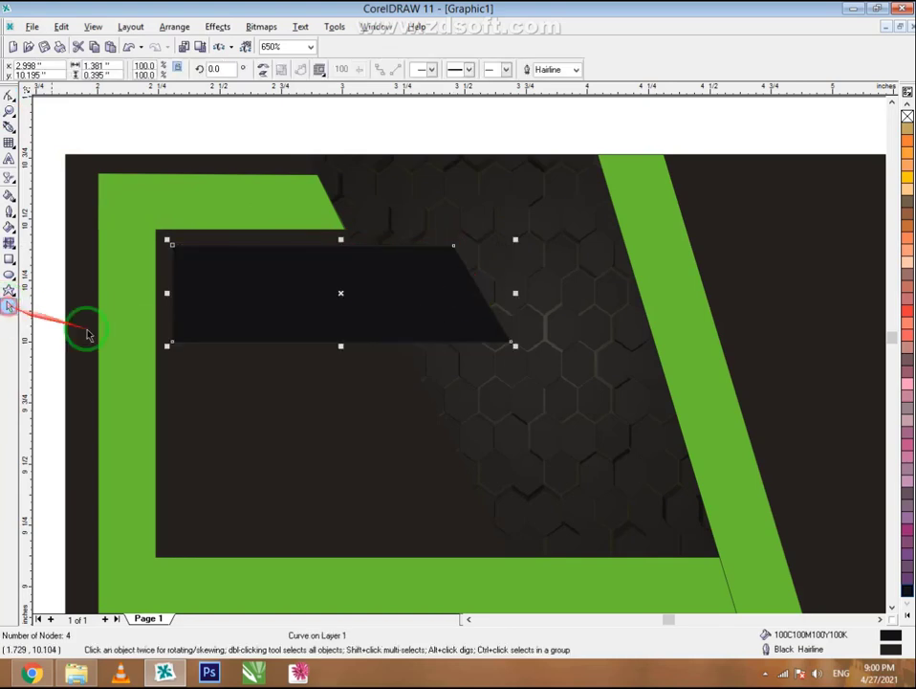
- Draw a thin rectangle at the black bar's left end, fill it Chartreuse, and size it 0.033 × 0.389 inches
scroll(50, 249, "up", 1)
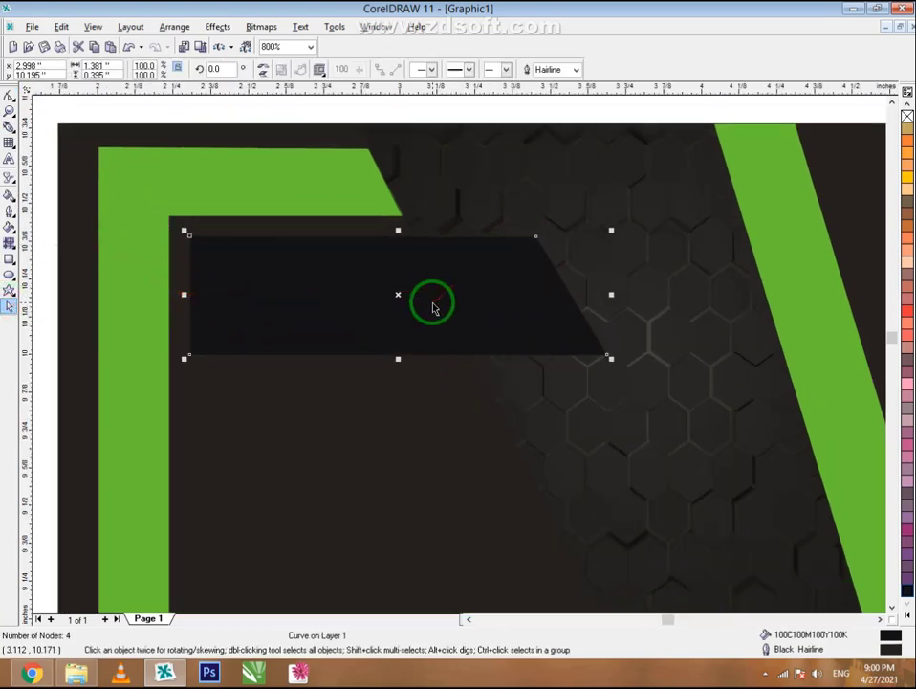
left_click(9, 259)
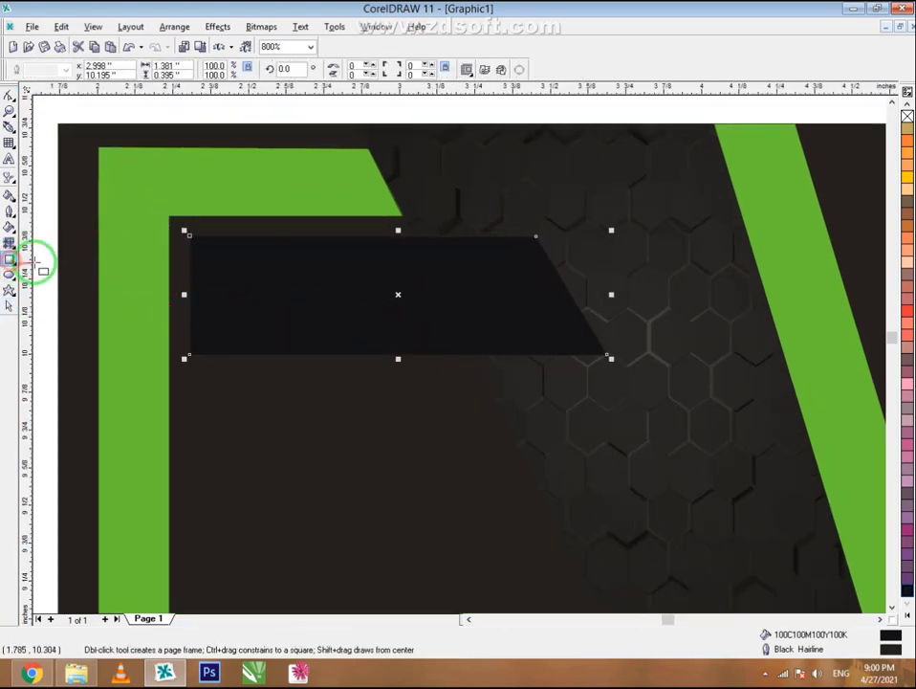
scroll(191, 247, "up", 2)
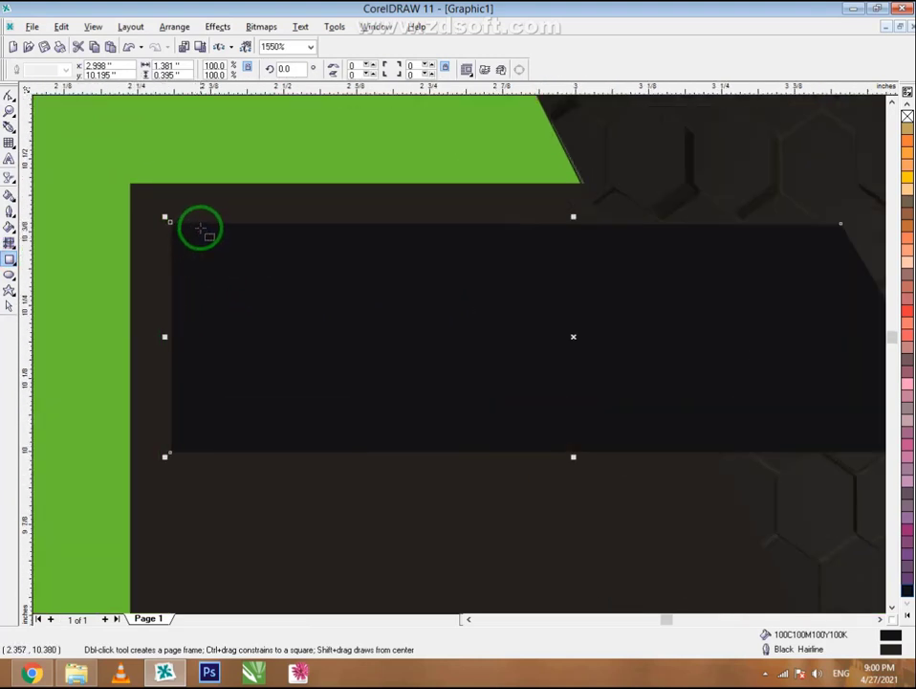
left_click_drag(204, 223, 170, 452)
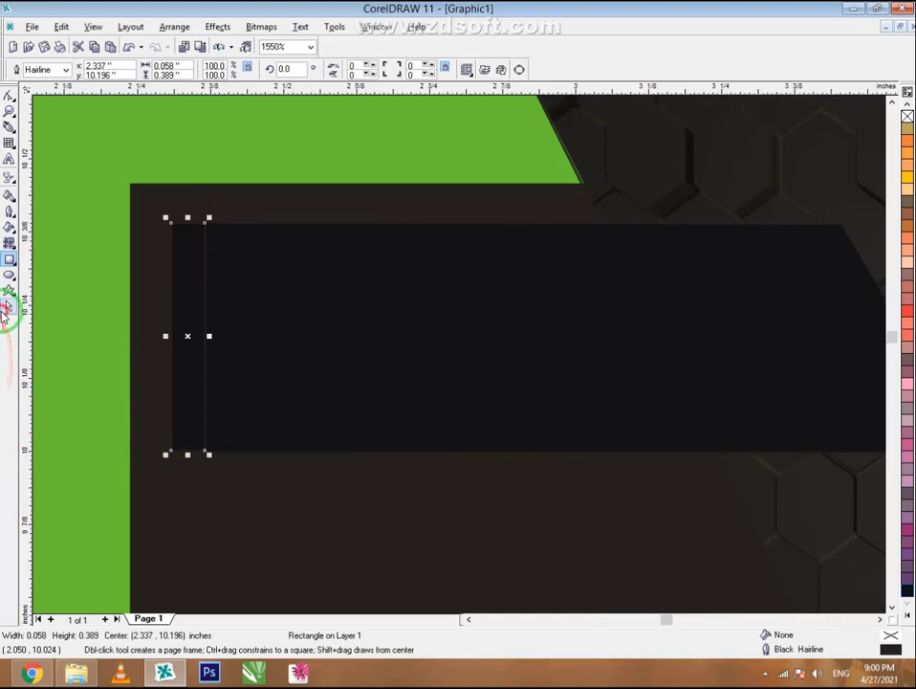
left_click(6, 308)
left_click(900, 604)
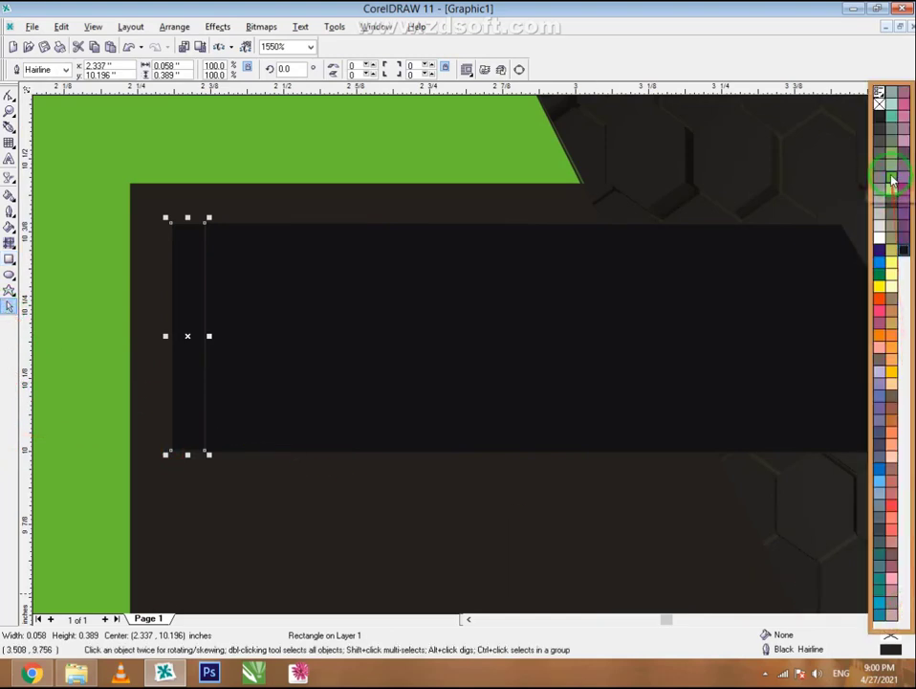
left_click(891, 179)
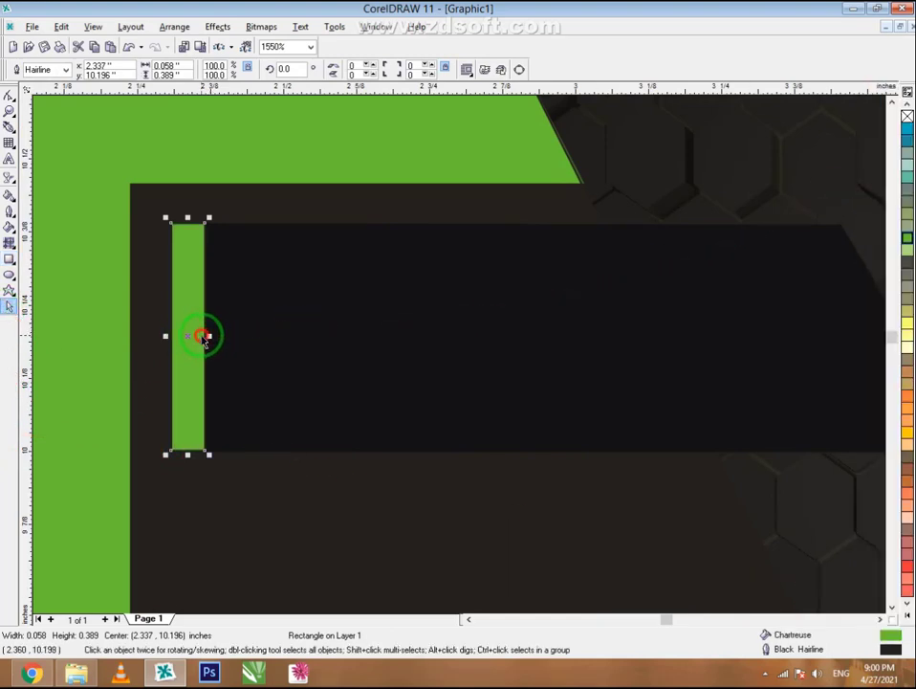
left_click(192, 335)
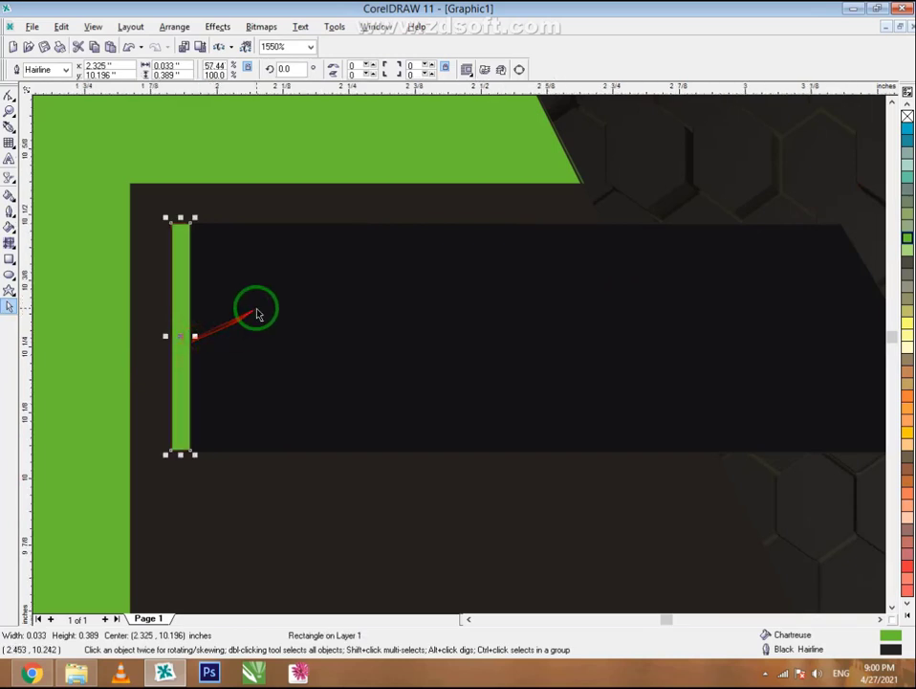
scroll(256, 311, "down", 3)
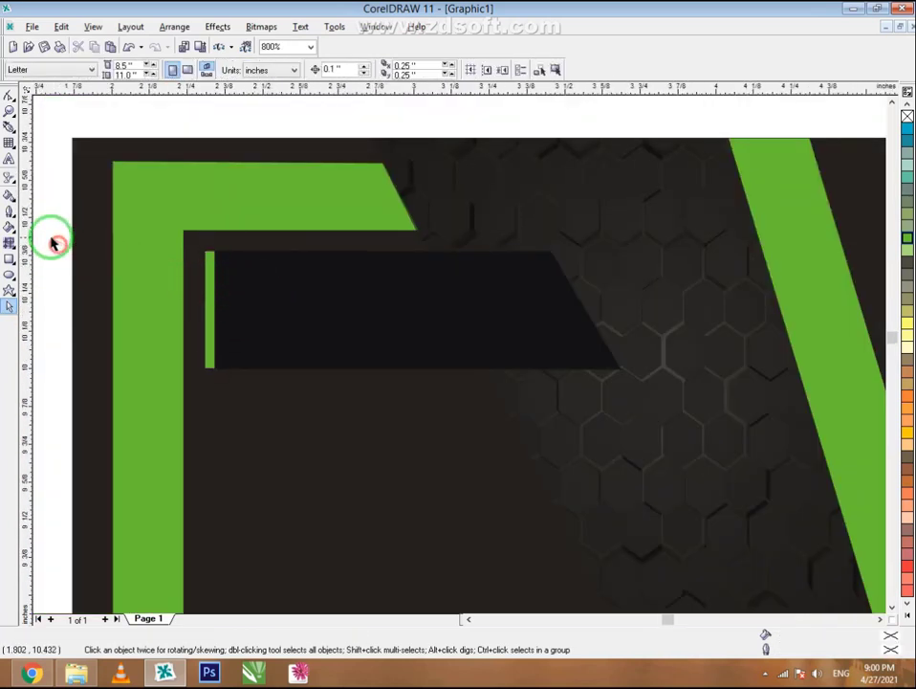
left_click_drag(55, 241, 648, 409)
left_click_drag(476, 333, 476, 459)
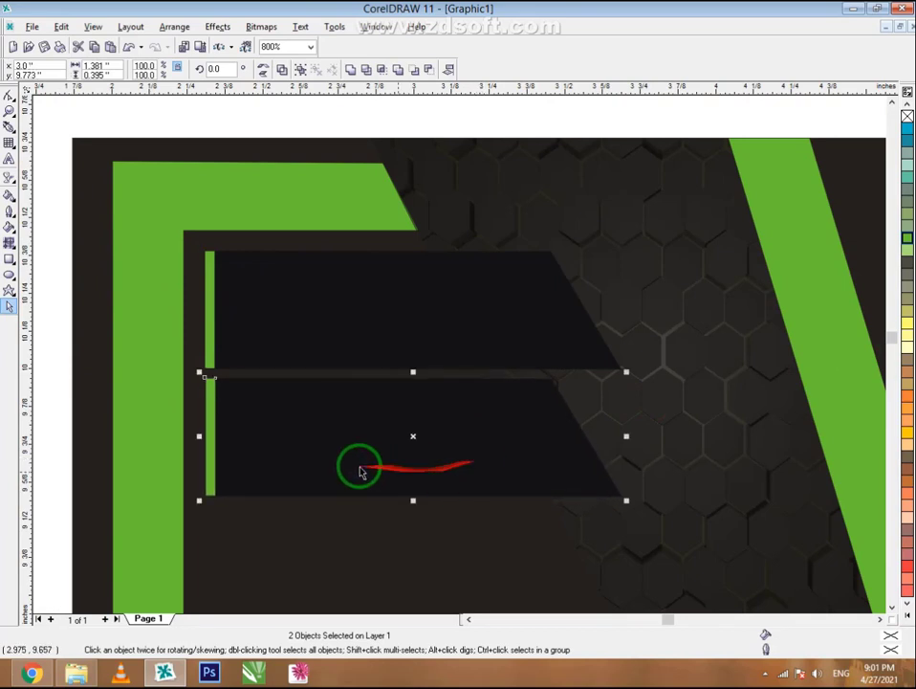
scroll(424, 263, "down", 5)
scroll(428, 375, "up", 1)
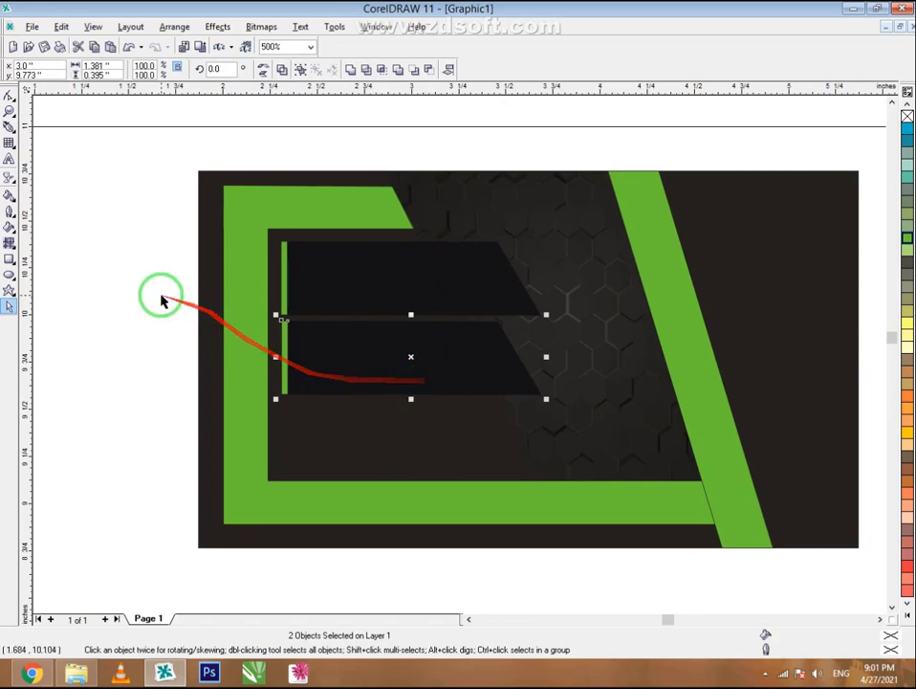
left_click_drag(139, 289, 604, 434)
right_click(411, 349)
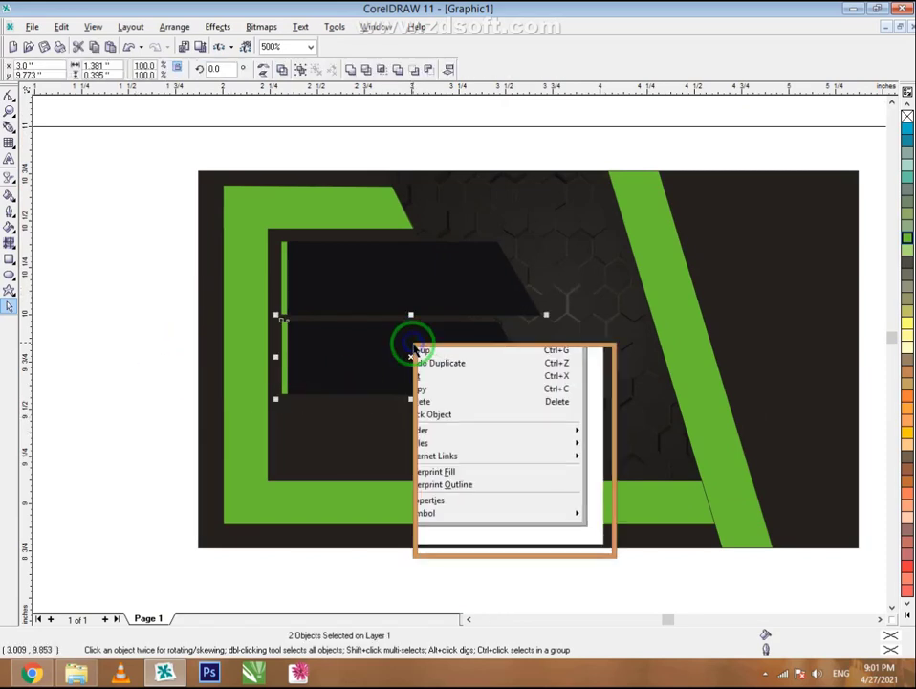
left_click(455, 418)
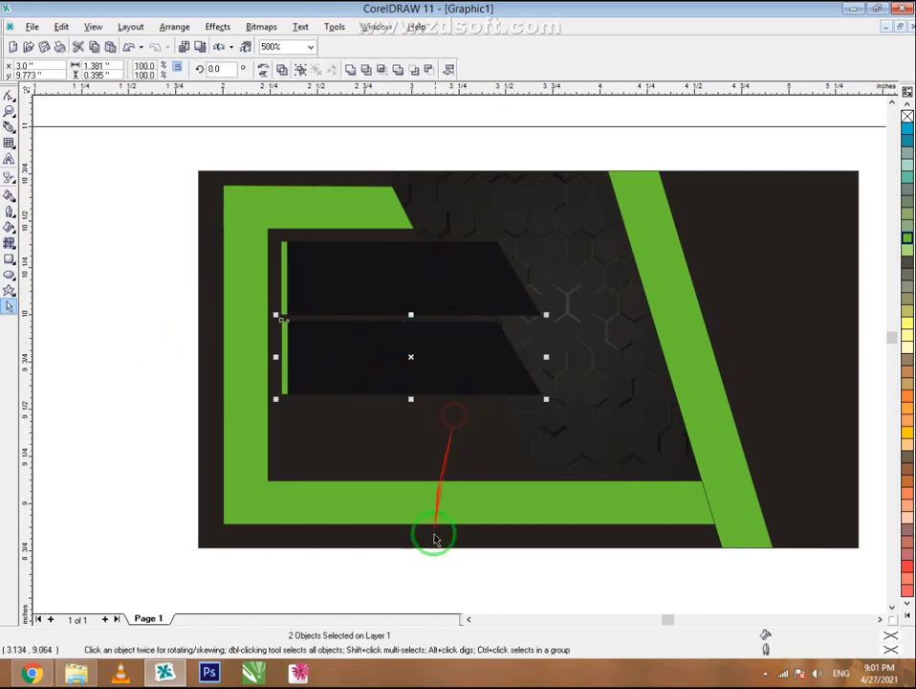
right_click(417, 581)
left_click(458, 527)
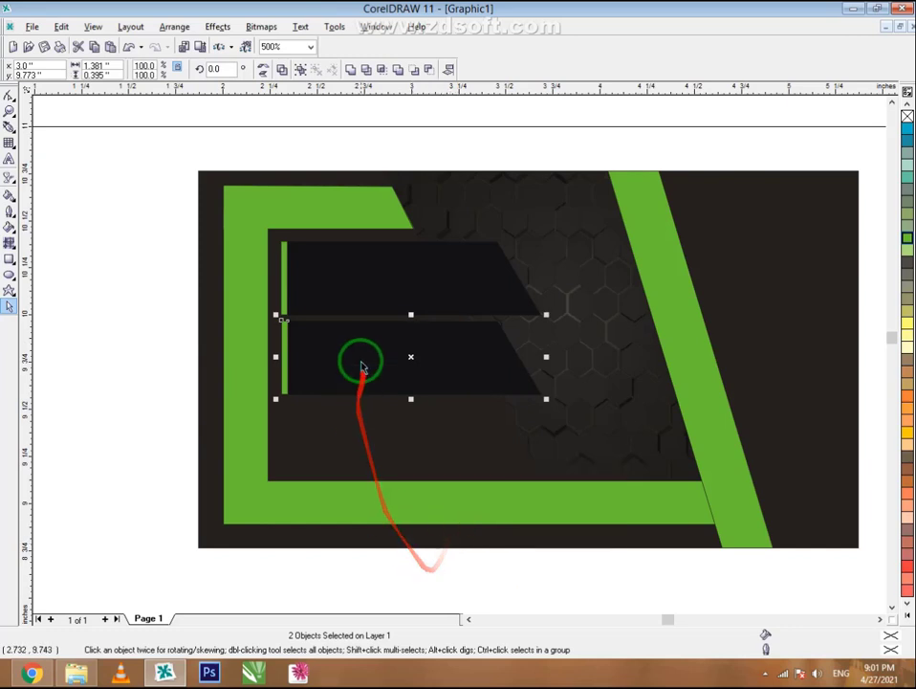
left_click_drag(363, 366, 360, 438)
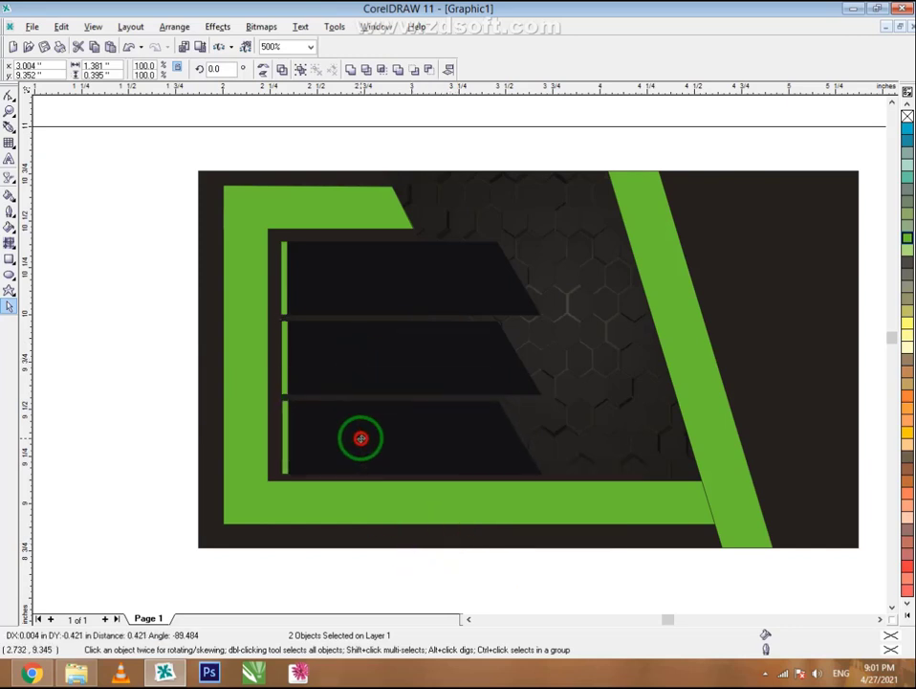
left_click(433, 563)
scroll(425, 347, "up", 1)
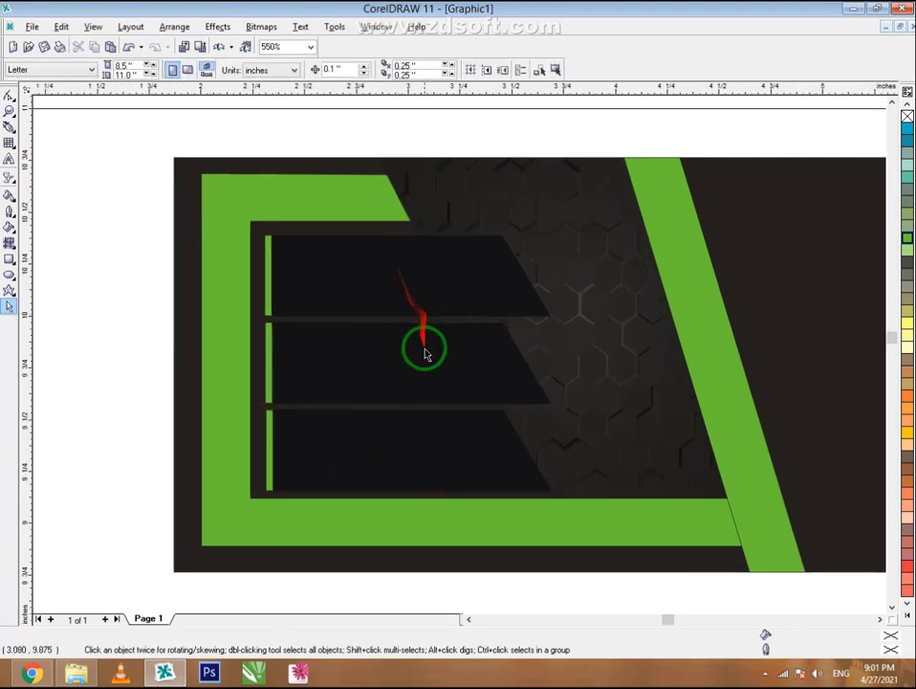
left_click_drag(105, 307, 638, 505)
right_click(392, 387)
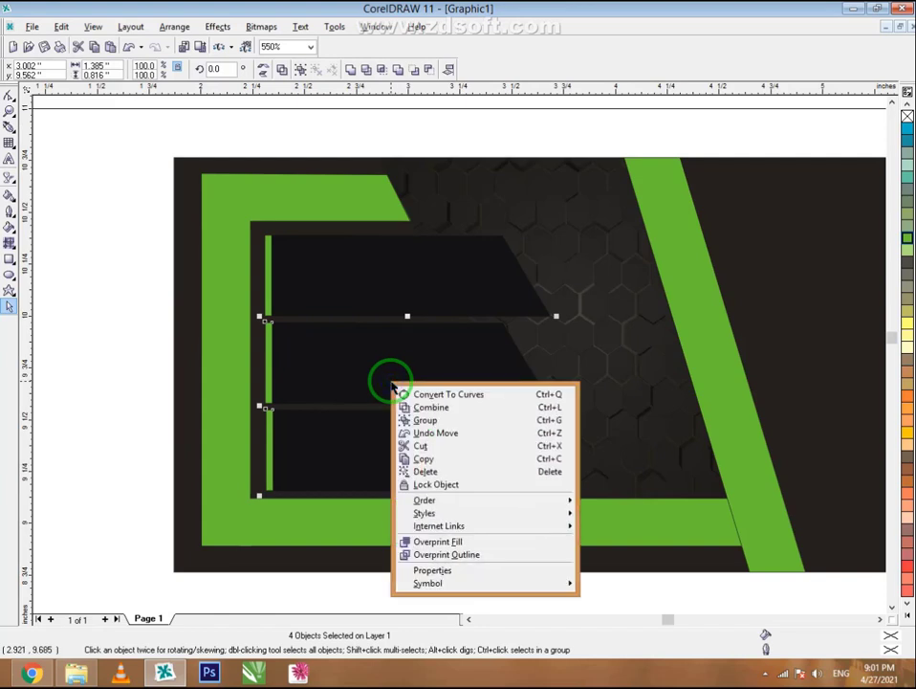
left_click(432, 468)
scroll(363, 359, "up", 1)
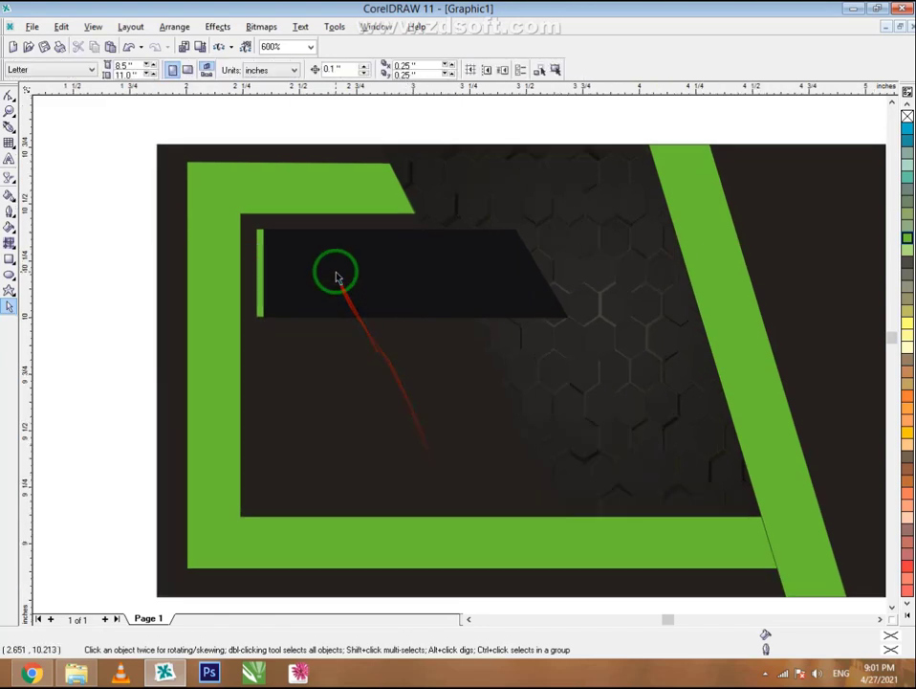
- Paste a copy of the black bar and adjust its stacking order among the bar pieces
scroll(486, 250, "up", 1)
right_click(492, 249)
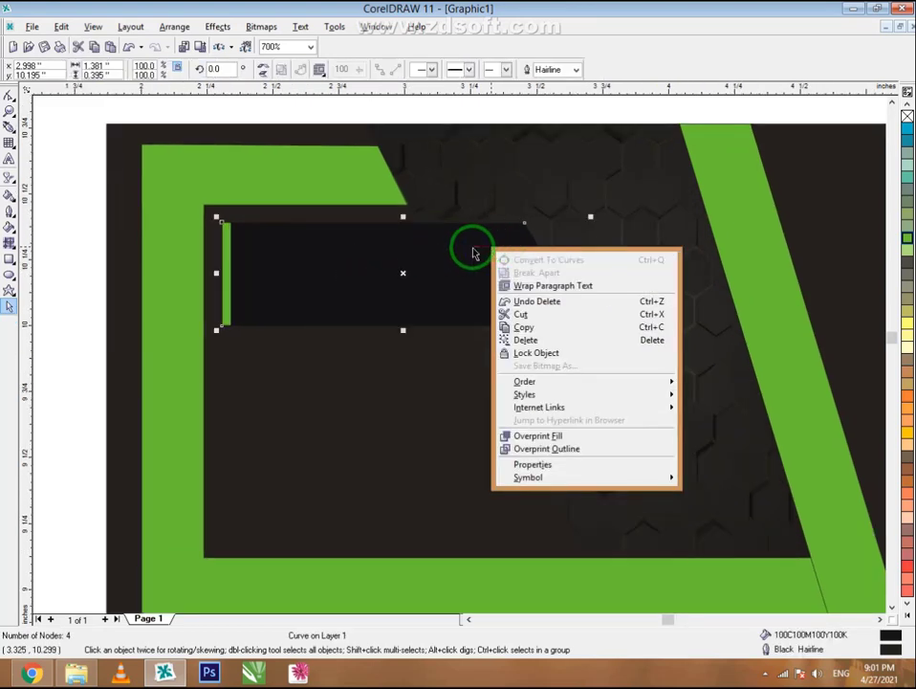
left_click(526, 328)
right_click(79, 330)
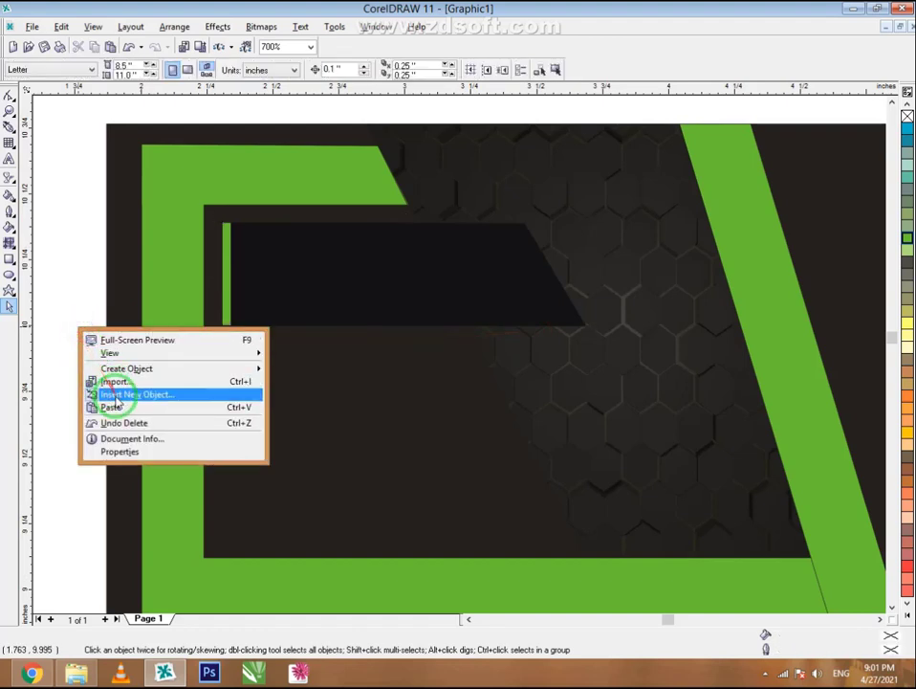
left_click(115, 403)
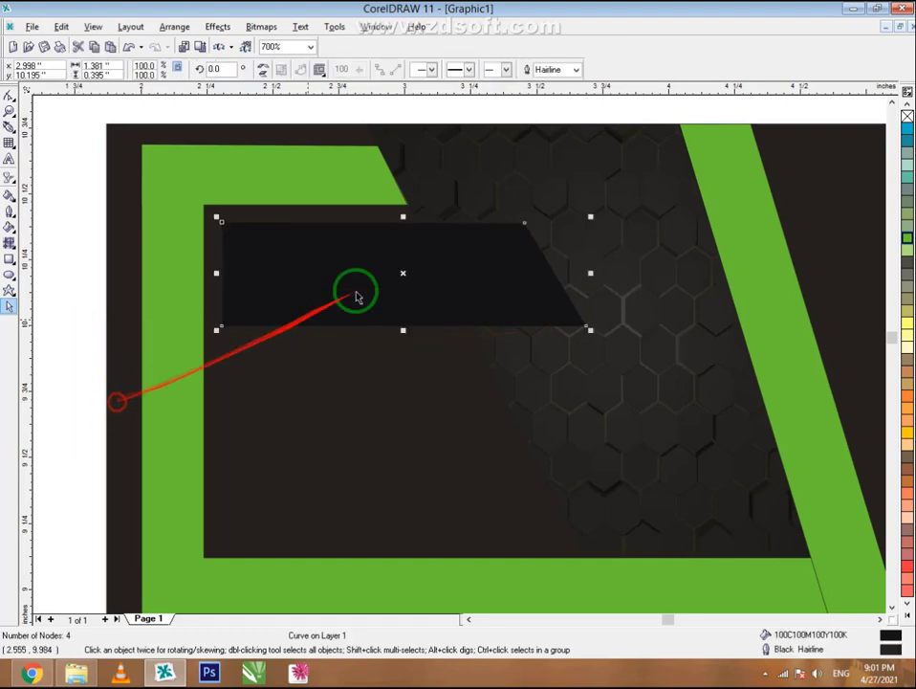
right_click(479, 254)
mouse_move(612, 385)
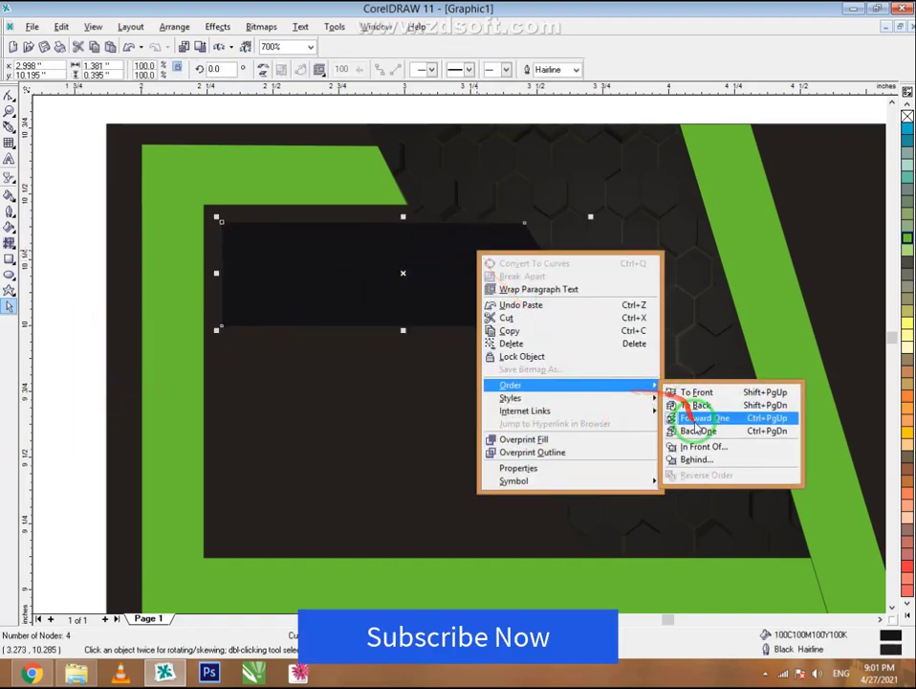
left_click(698, 431)
right_click(499, 284)
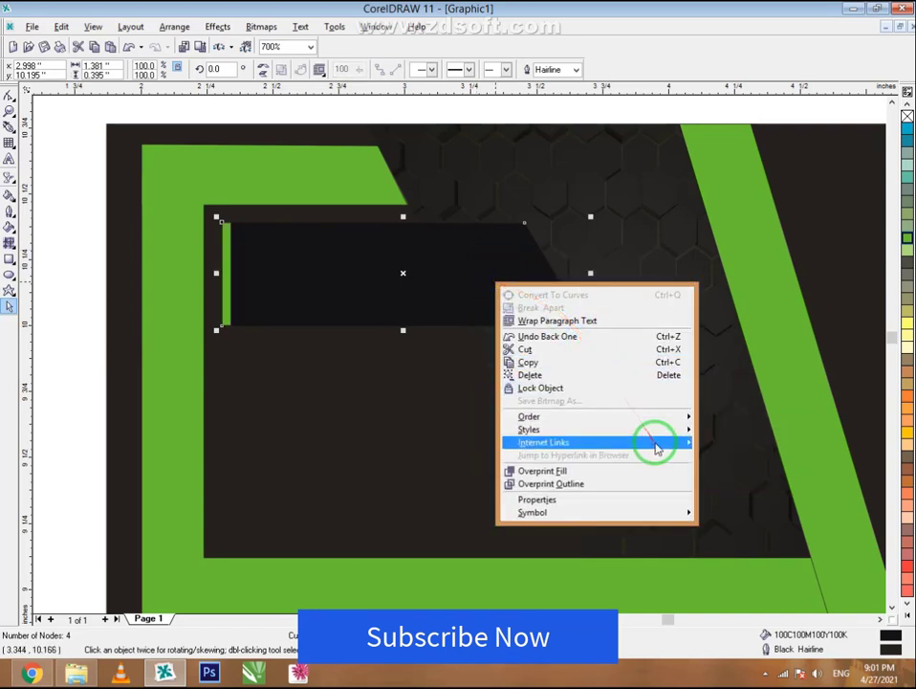
mouse_move(655, 419)
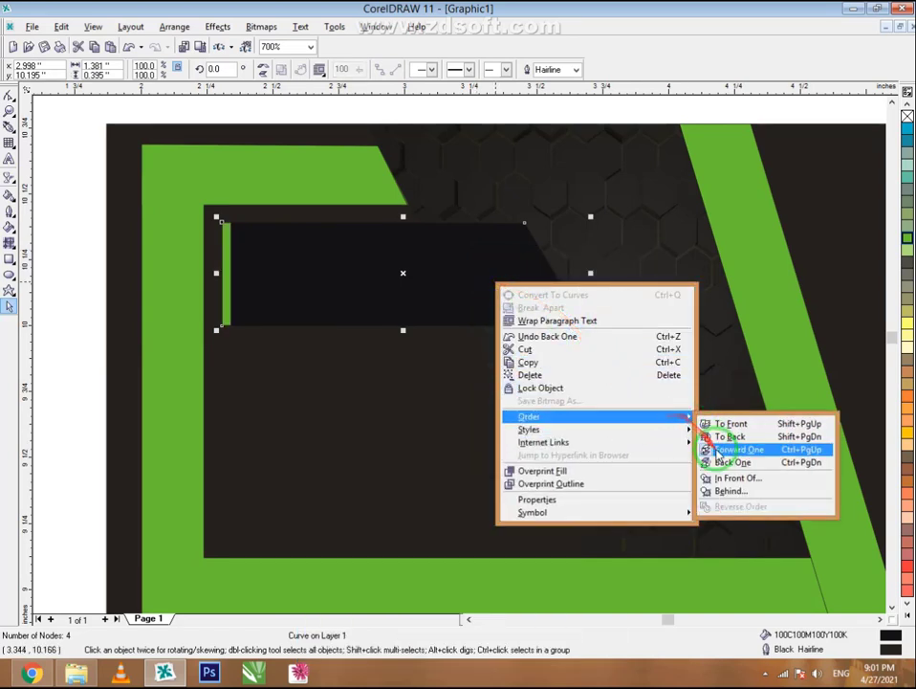
left_click(712, 457)
- Stretch the bars slightly wider to 1.477 inches, then select the bar with both green accents
left_click_drag(600, 277, 608, 276)
left_click(893, 606)
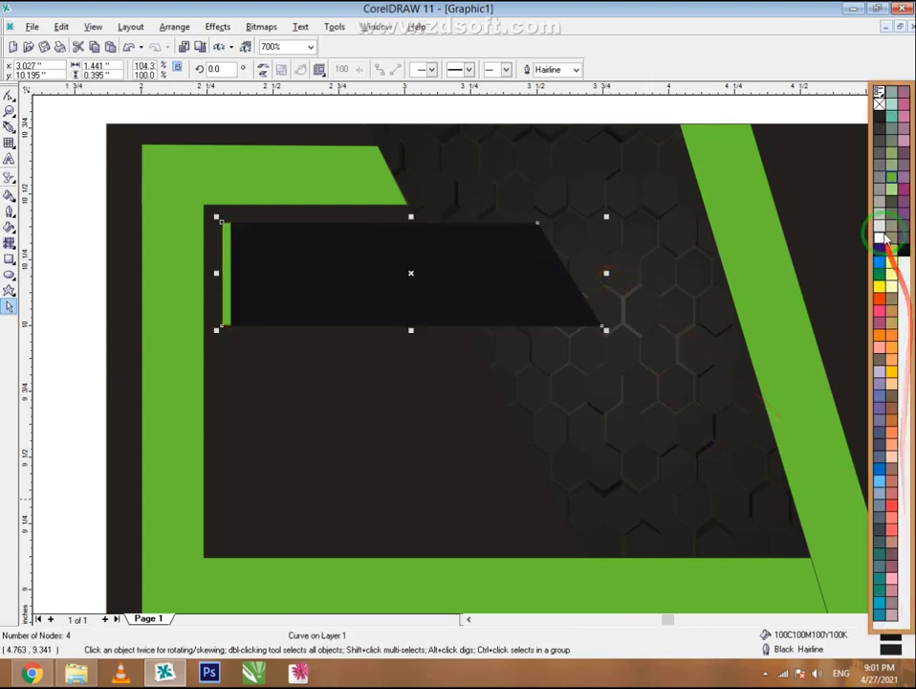
left_click(608, 272)
left_click_drag(614, 272, 618, 270)
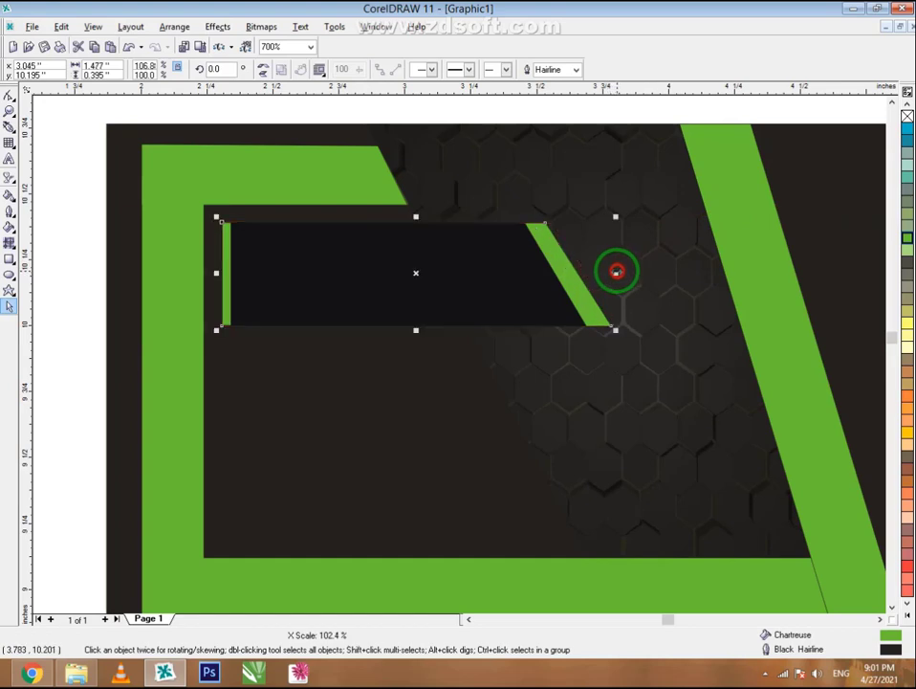
left_click_drag(66, 202, 668, 358)
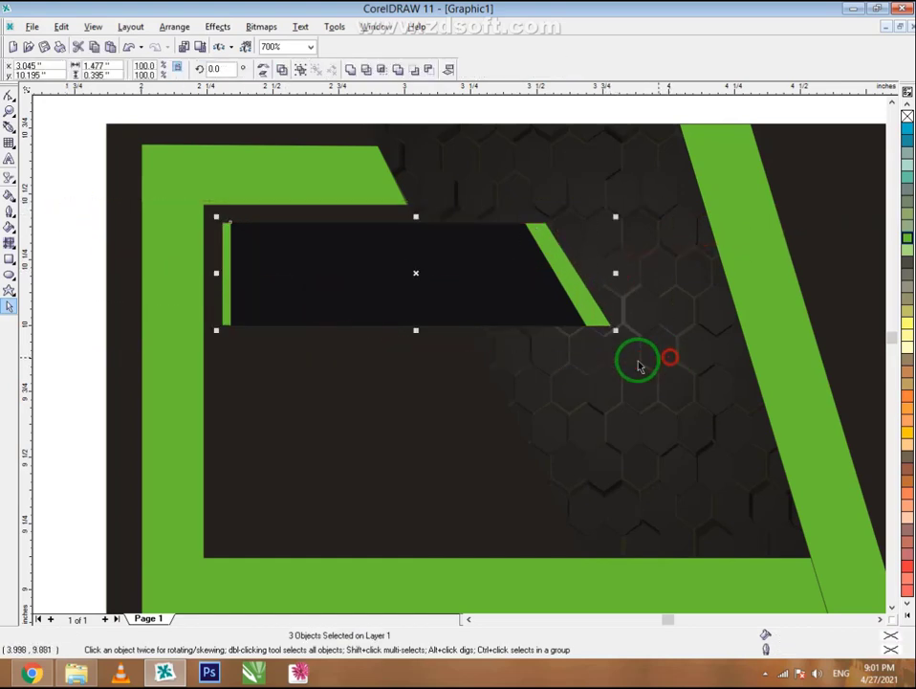
right_click(416, 252)
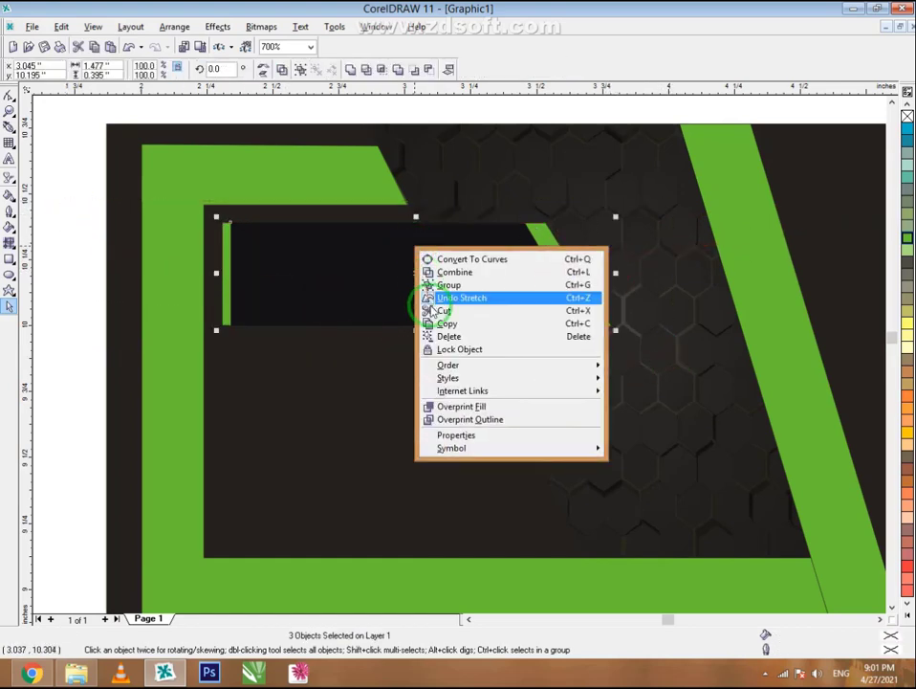
- Group the bar with its green accents and place a copy directly below it
left_click(432, 285)
right_click(388, 279)
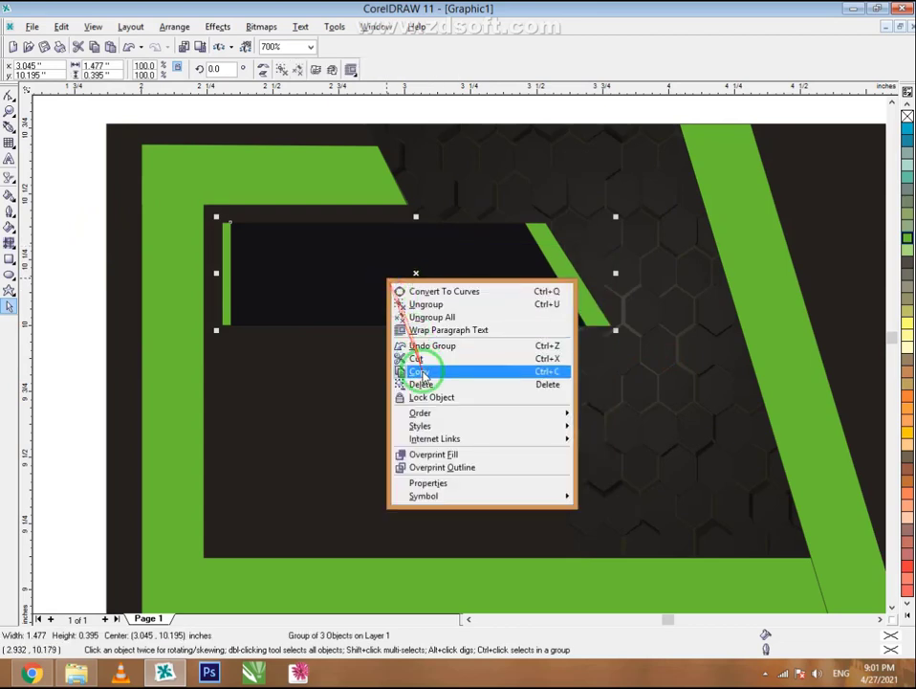
left_click(422, 371)
right_click(72, 352)
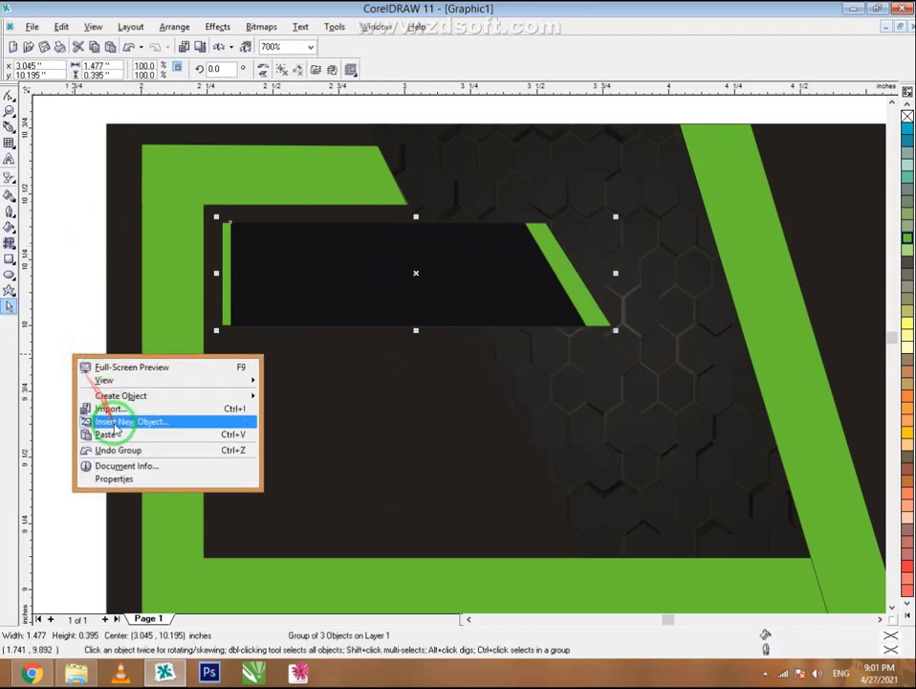
left_click(120, 433)
left_click_drag(371, 279, 372, 389)
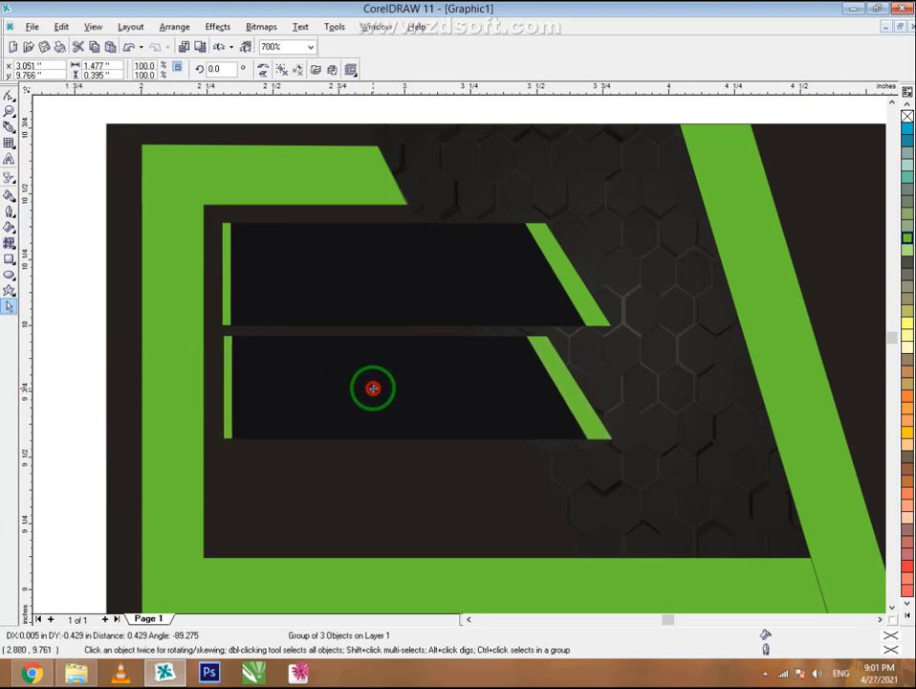
- Paste a third bar below the other two and align it evenly
right_click(59, 438)
left_click(84, 518)
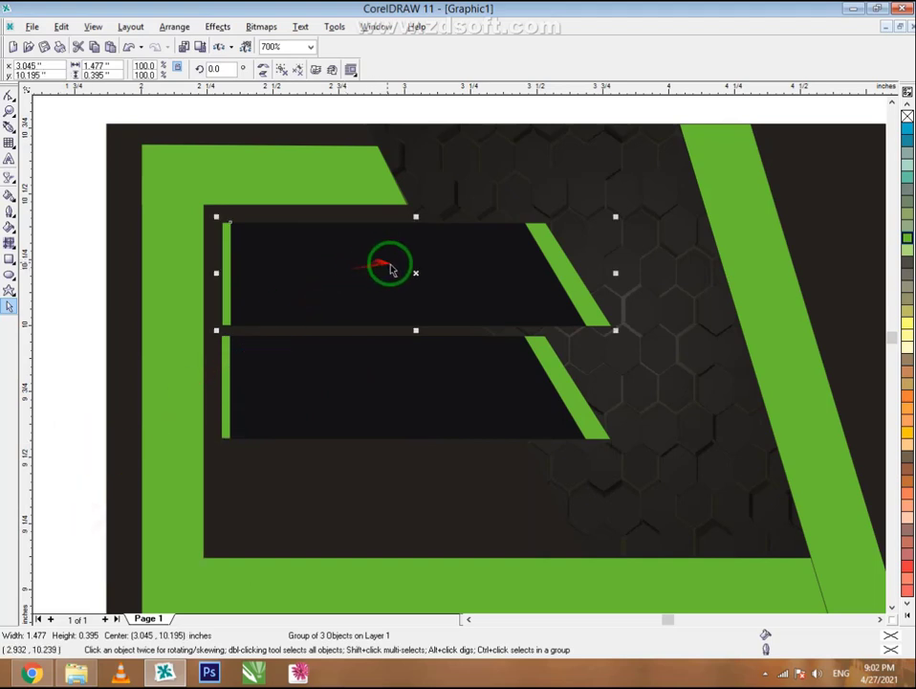
left_click_drag(415, 275, 416, 495)
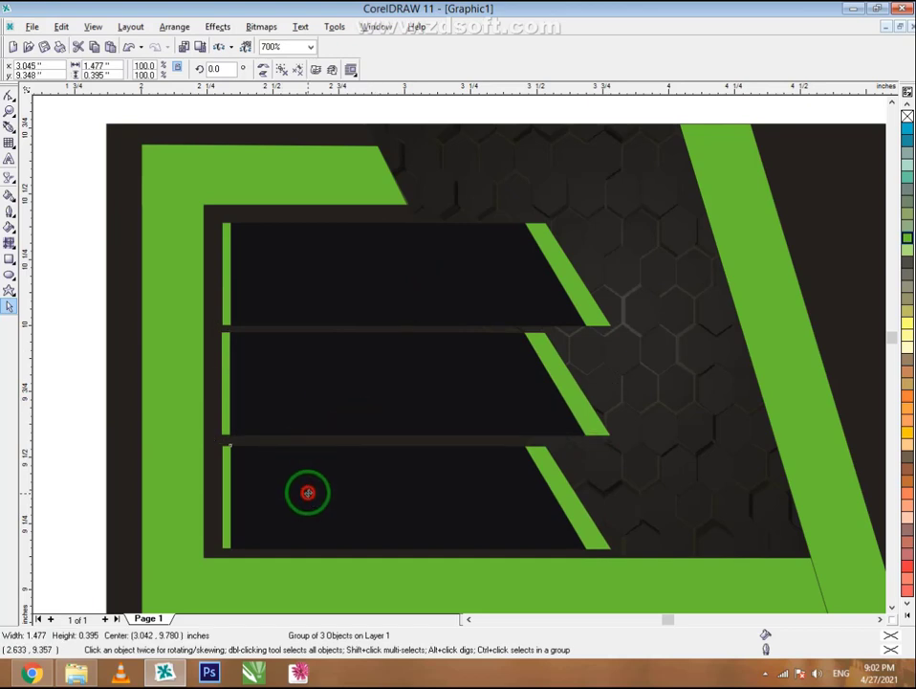
left_click_drag(307, 492, 307, 490)
left_click(88, 342)
scroll(421, 181, "down", 1)
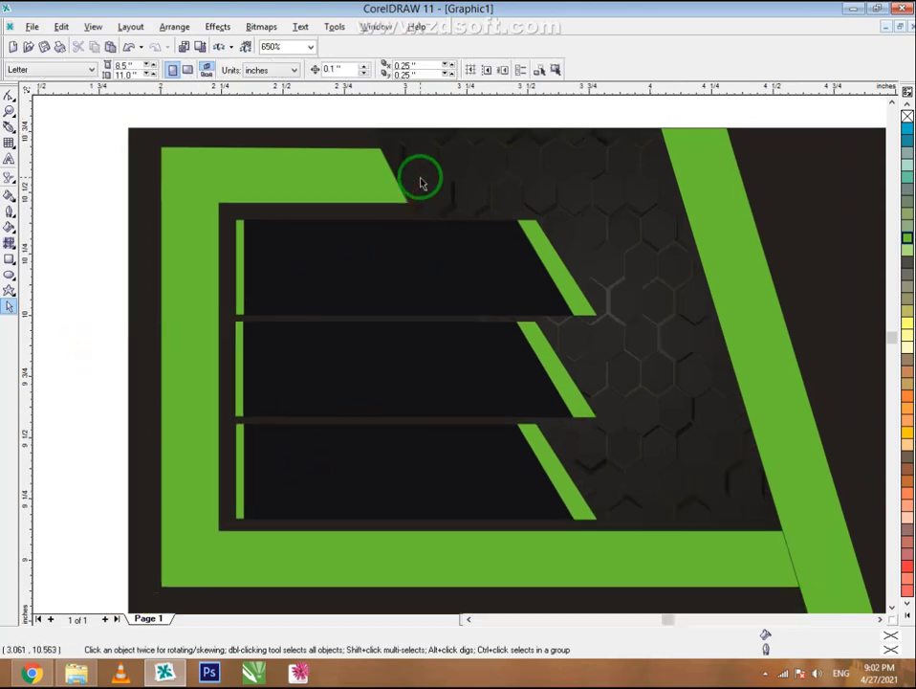
- Move the contact details beside the card and set the phone icon and numbers on the top bar
scroll(421, 182, "down", 1)
scroll(421, 181, "down", 2)
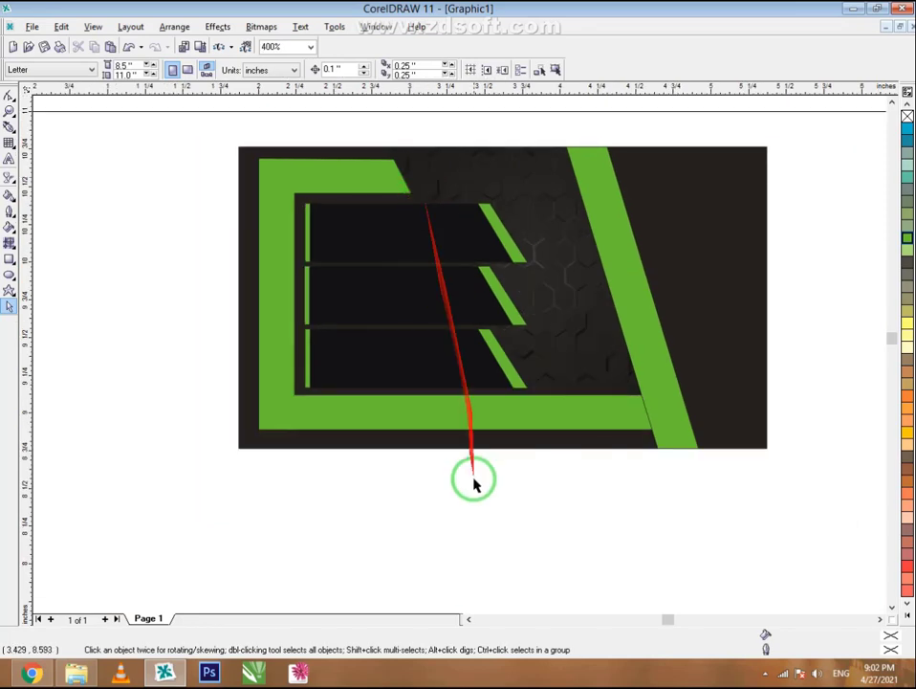
scroll(489, 291, "down", 2)
scroll(490, 298, "down", 1)
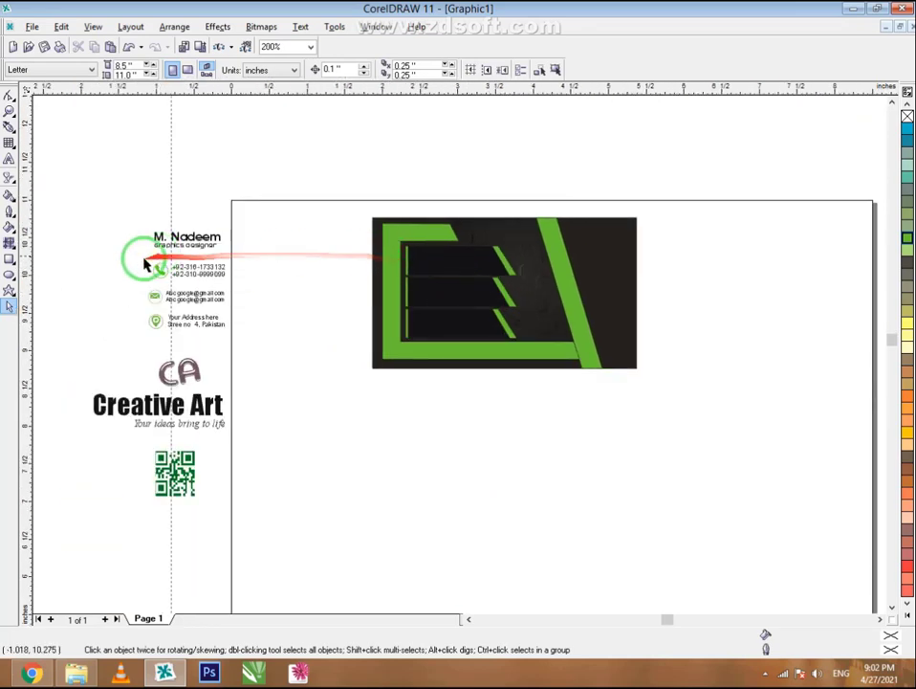
left_click_drag(221, 334, 395, 237)
scroll(395, 238, "up", 4)
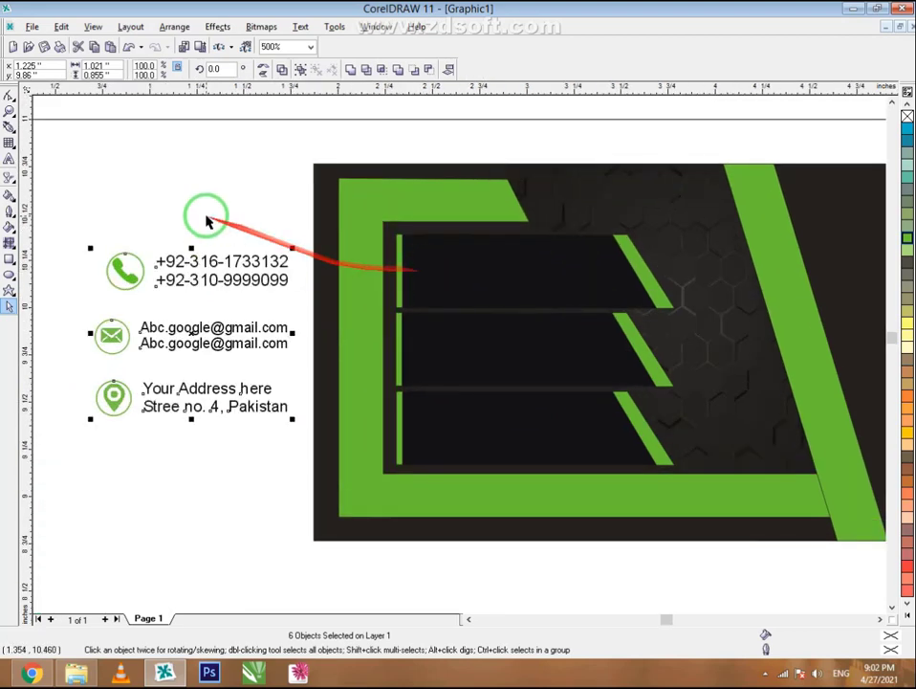
left_click_drag(307, 225, 70, 315)
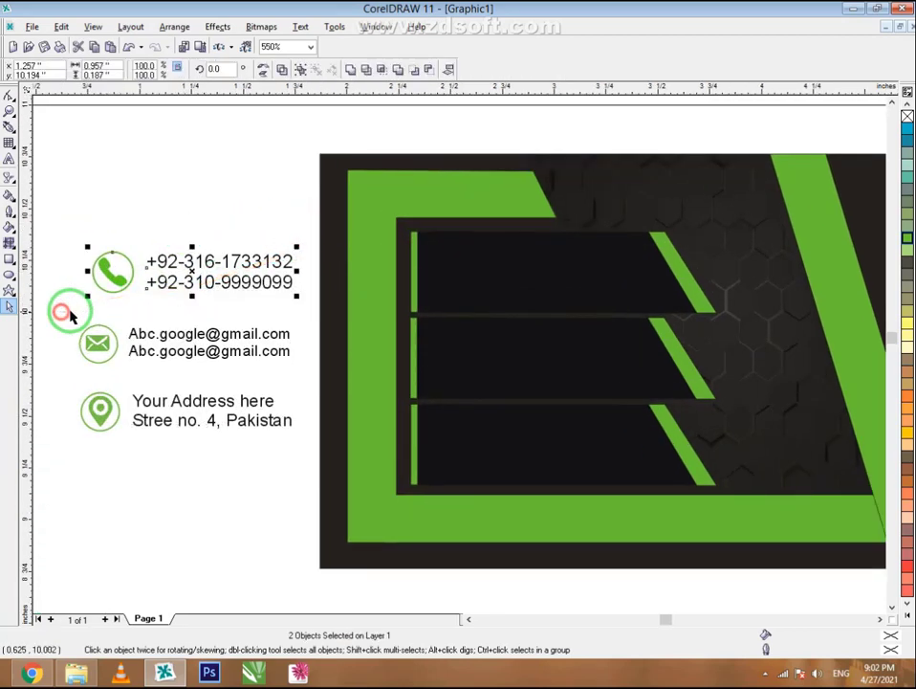
left_click_drag(117, 276, 465, 279)
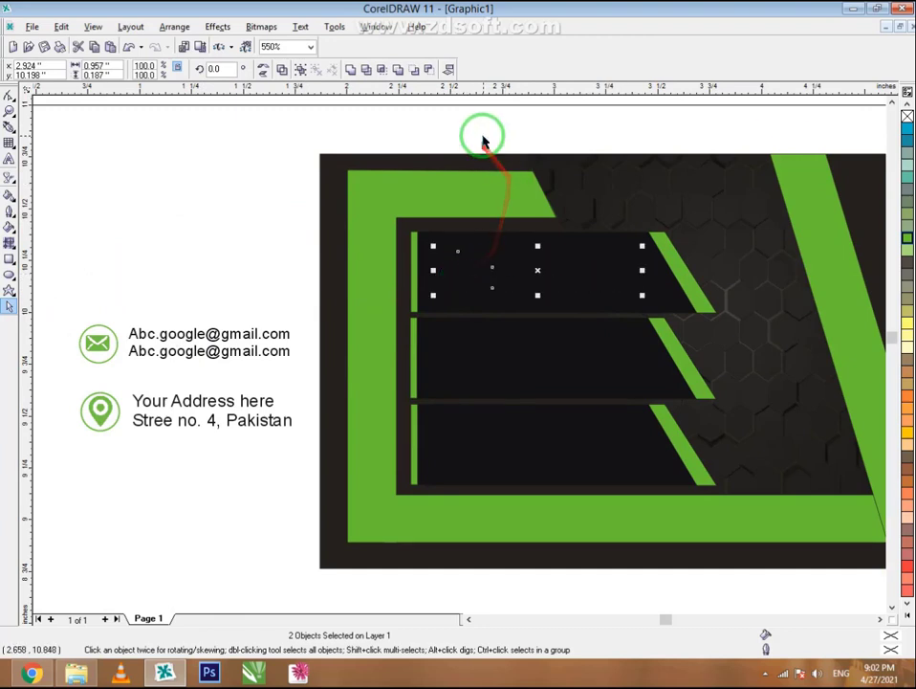
left_click_drag(454, 137, 699, 328)
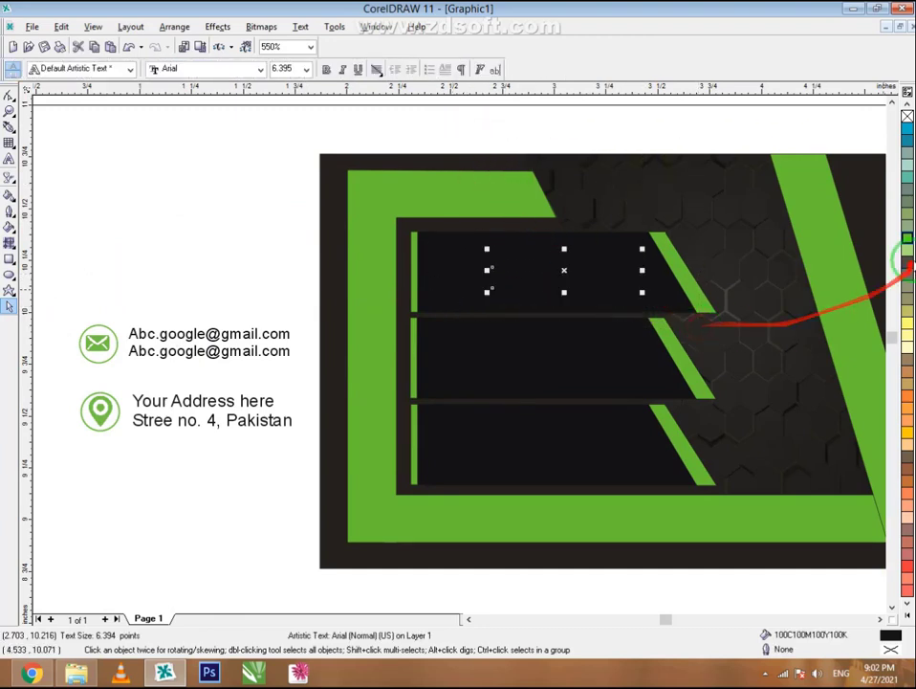
- Make the phone numbers white and bring the phone details to the front
left_click(908, 617)
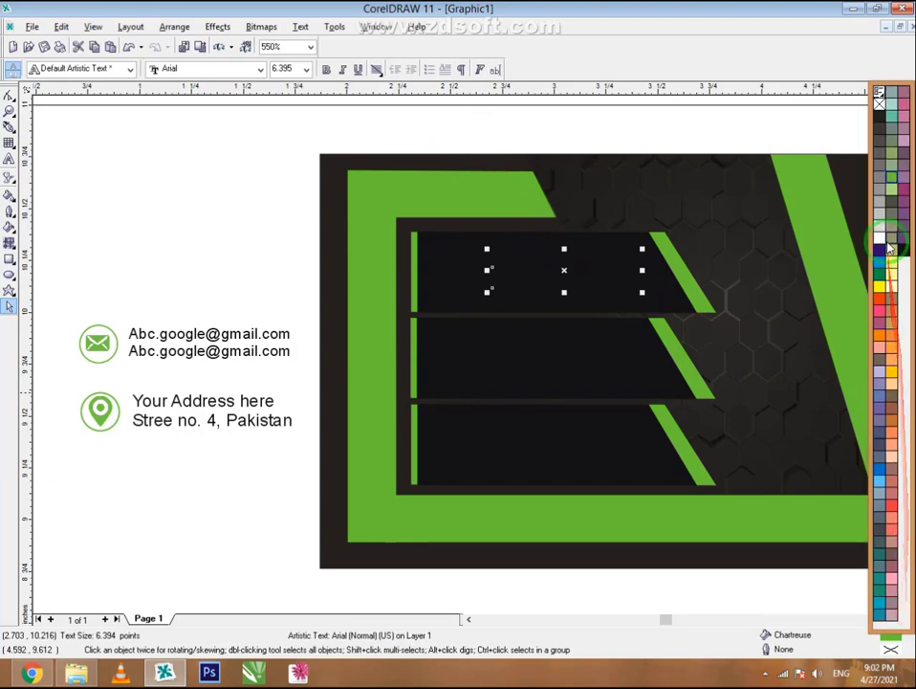
left_click(881, 241)
left_click_drag(243, 226, 702, 312)
right_click(538, 272)
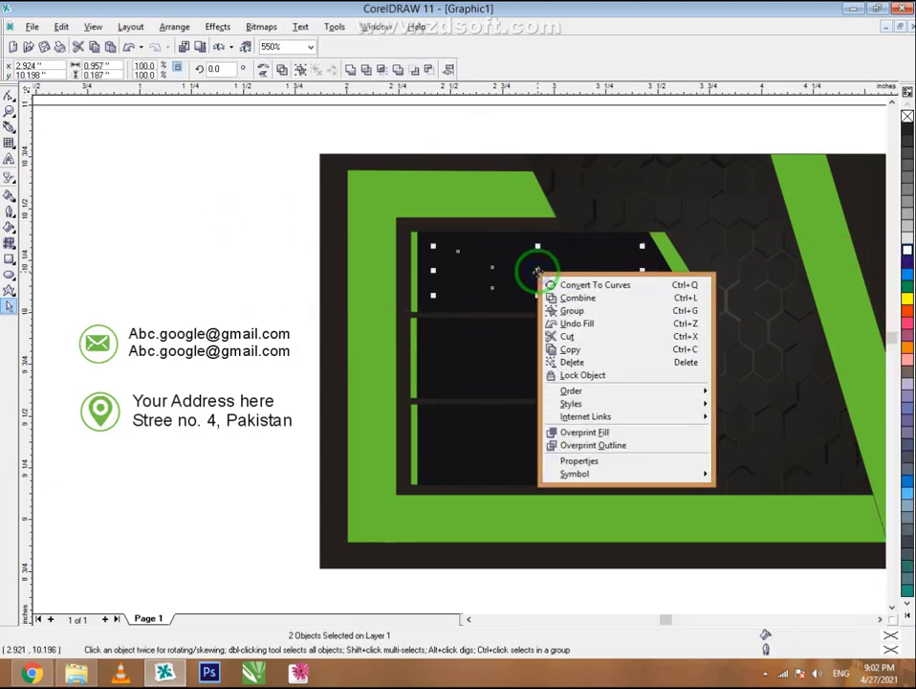
mouse_move(700, 396)
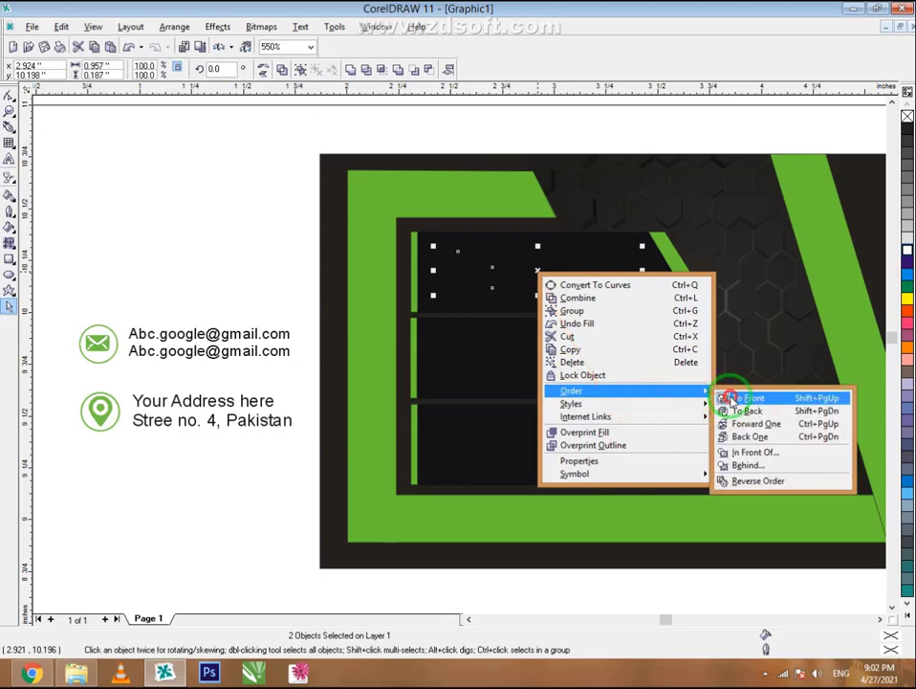
left_click(733, 398)
left_click(303, 260)
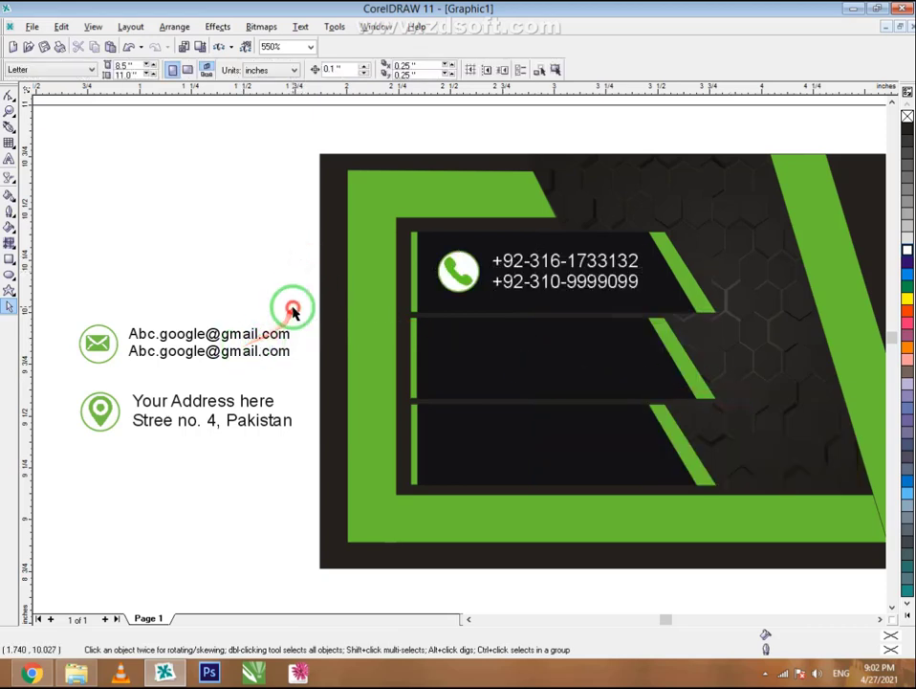
- Whiten the e-mail text, move the envelope icon and e-mail lines onto the middle bar, and bring them to the front
left_click_drag(51, 376, 187, 352)
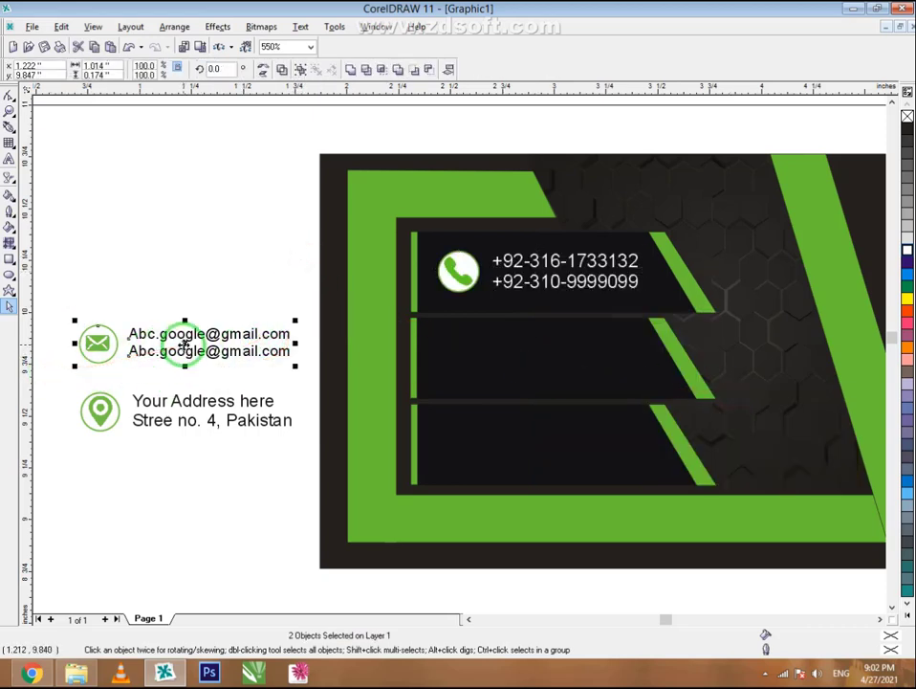
left_click(210, 338)
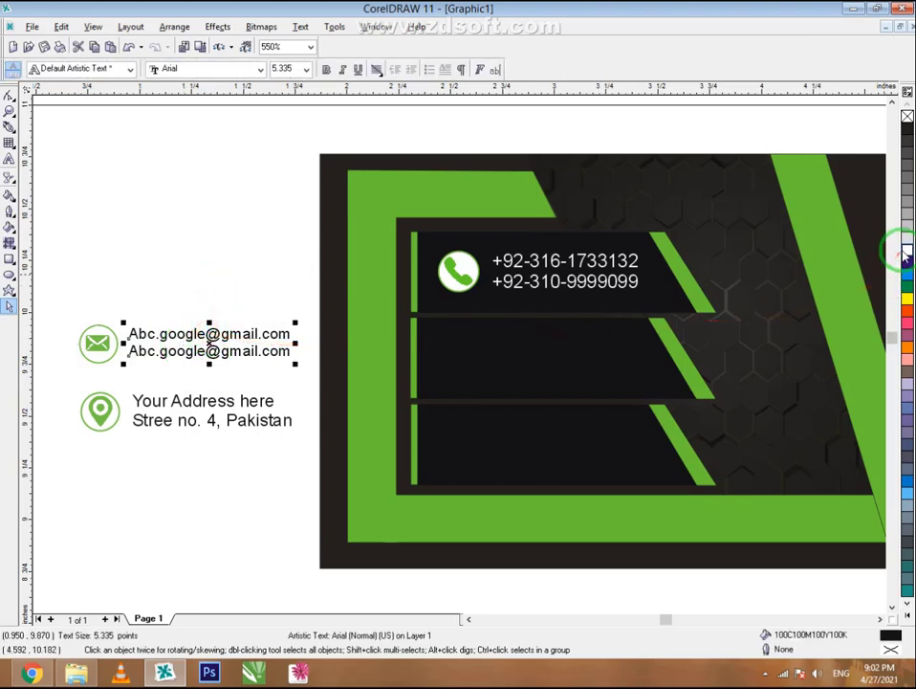
left_click(902, 251)
left_click_drag(68, 293, 304, 382)
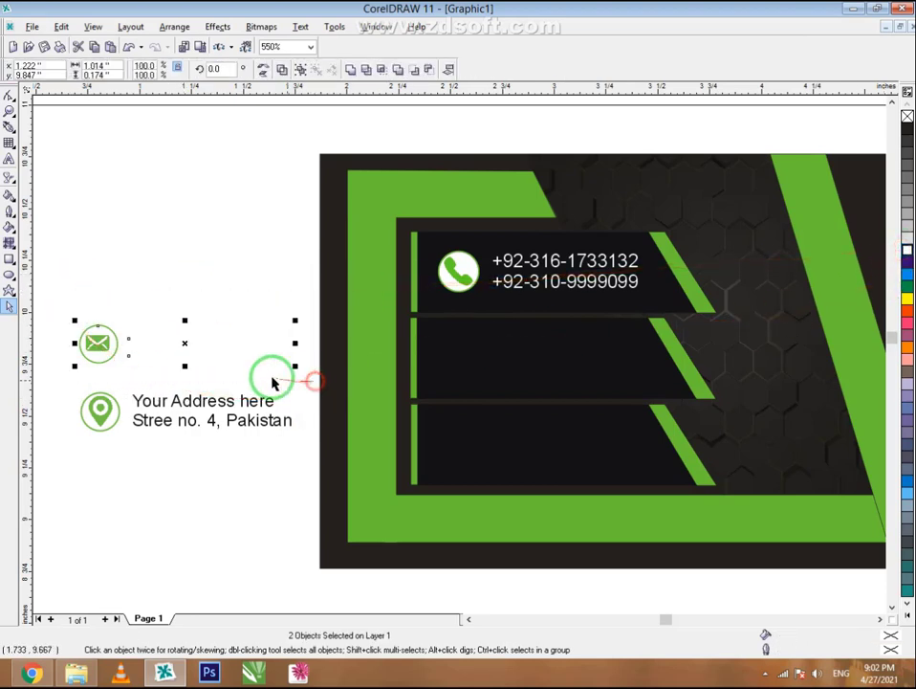
mouse_move(530, 352)
left_mouse_down()
mouse_move(552, 347)
mouse_move(536, 354)
mouse_move(546, 359)
left_mouse_up()
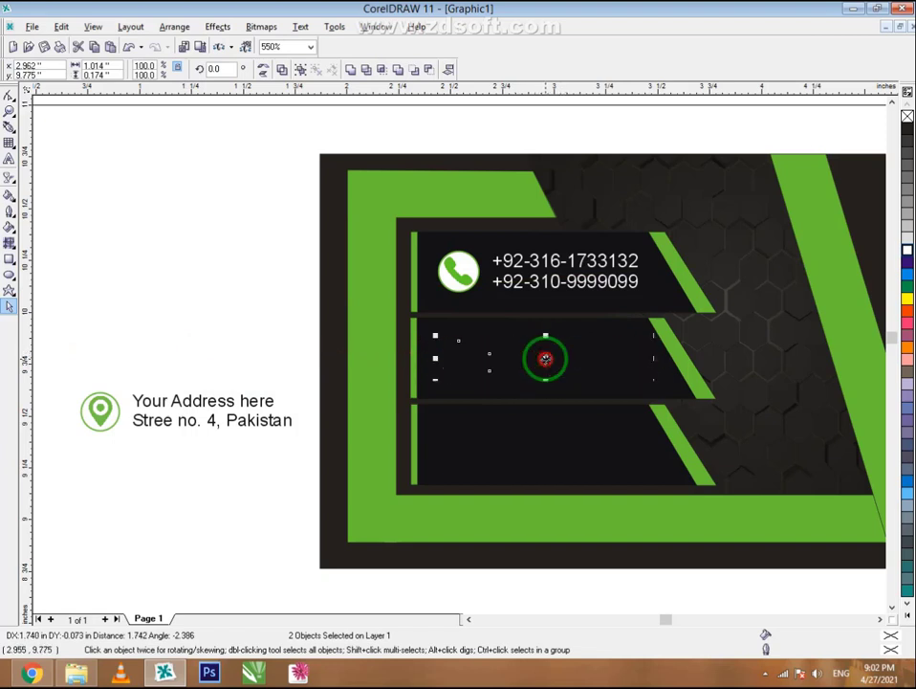
right_click(544, 359)
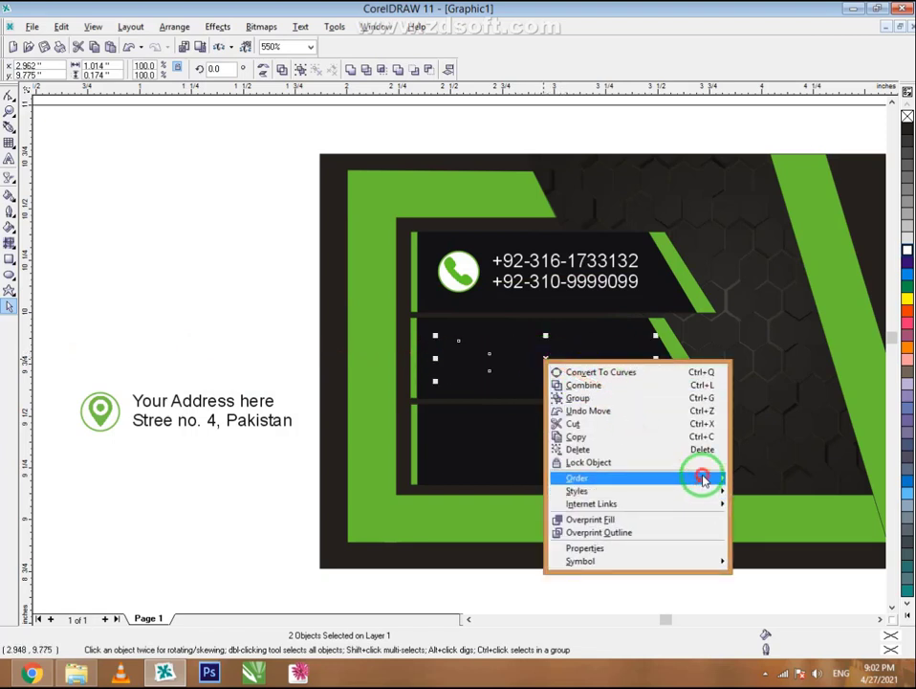
left_click(703, 479)
left_click(741, 484)
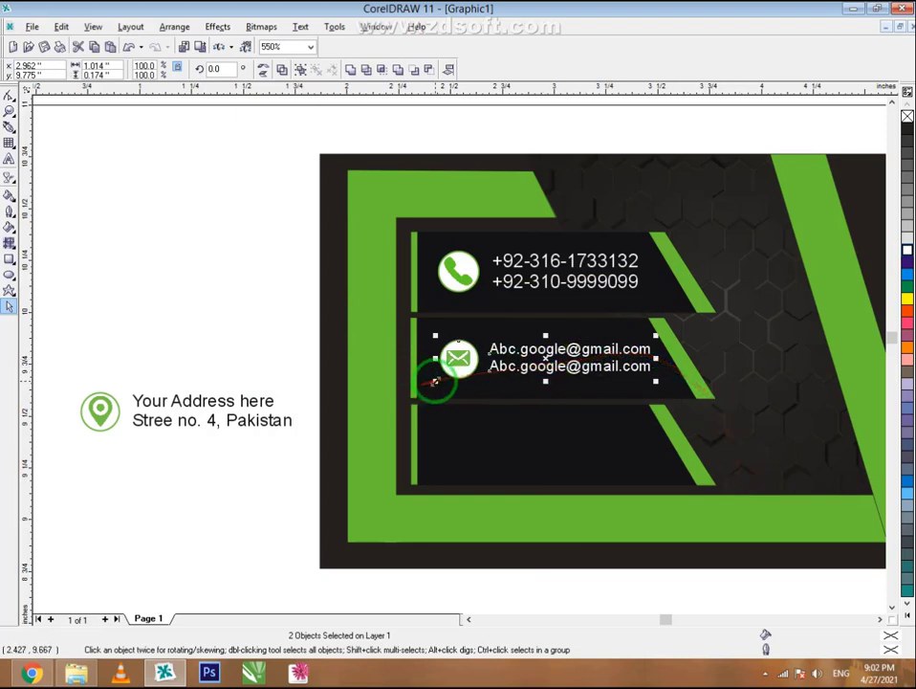
left_click_drag(435, 382, 428, 384)
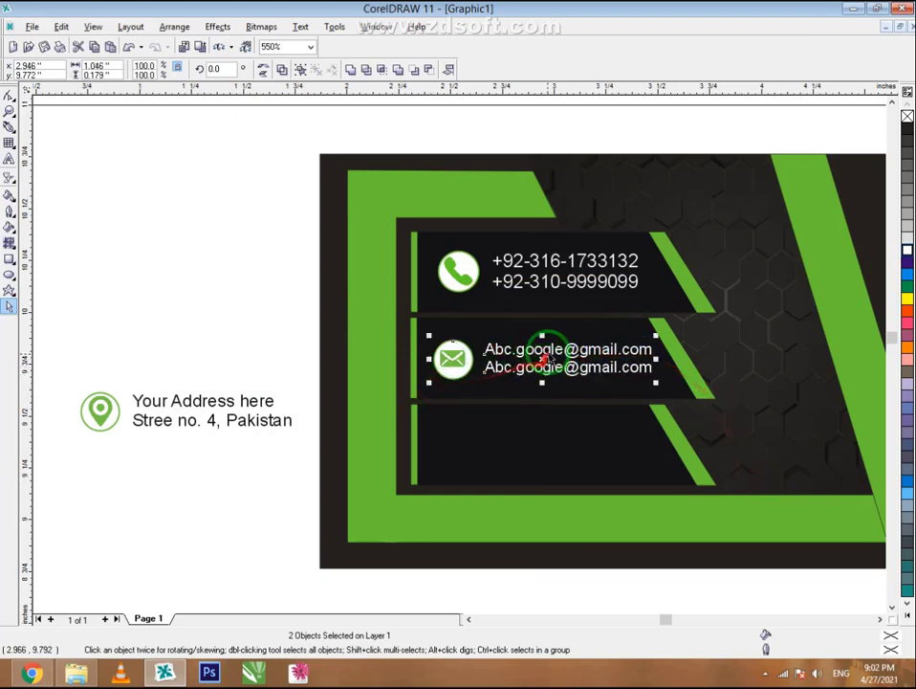
left_click_drag(547, 352, 544, 352)
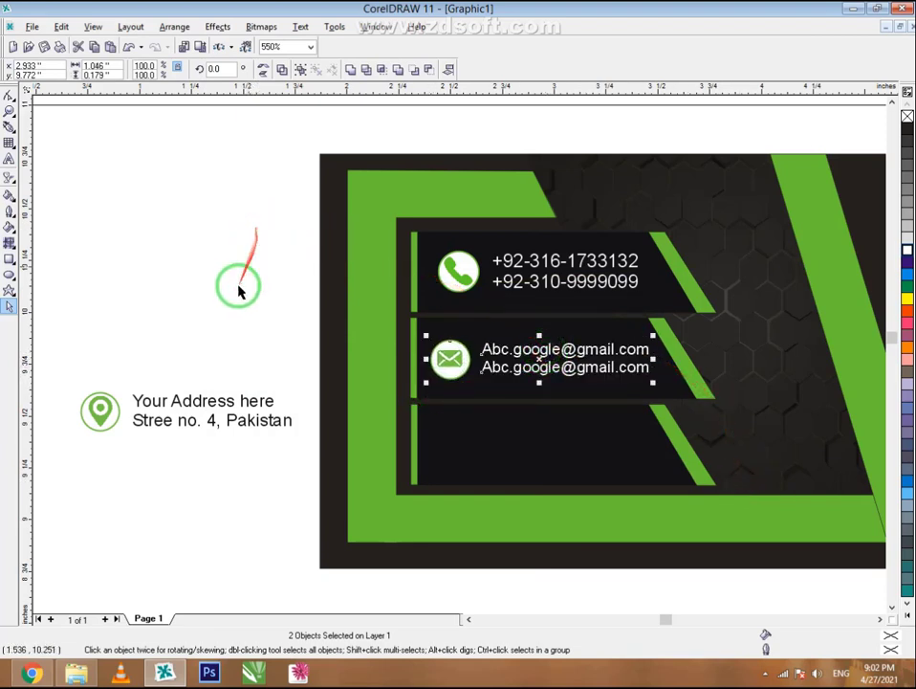
- Move the address icon and text onto the third black bar and bring them to the front
left_click_drag(51, 352, 317, 451)
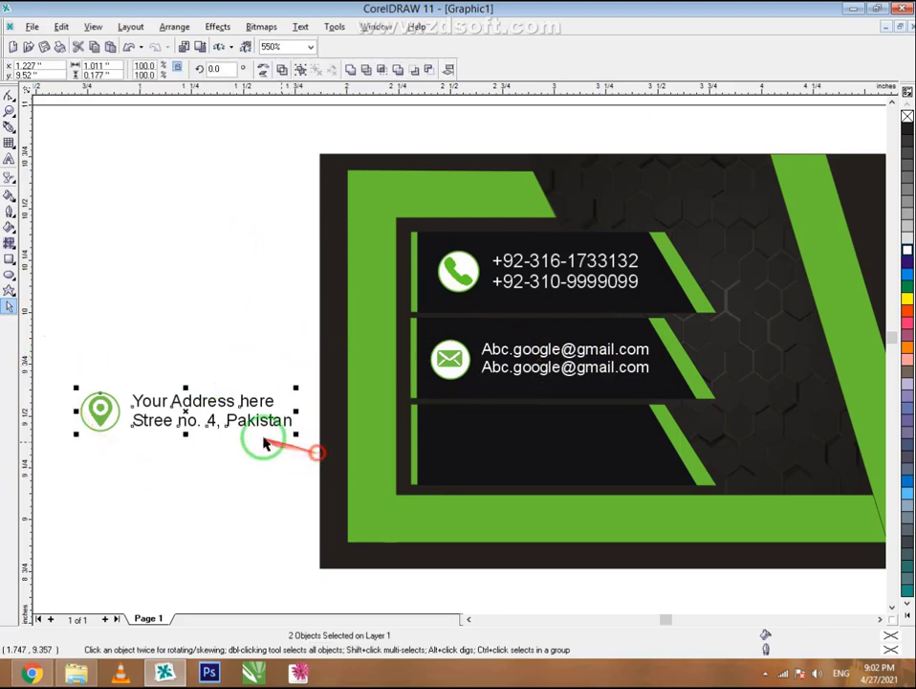
left_click_drag(186, 412, 536, 442)
right_click(538, 443)
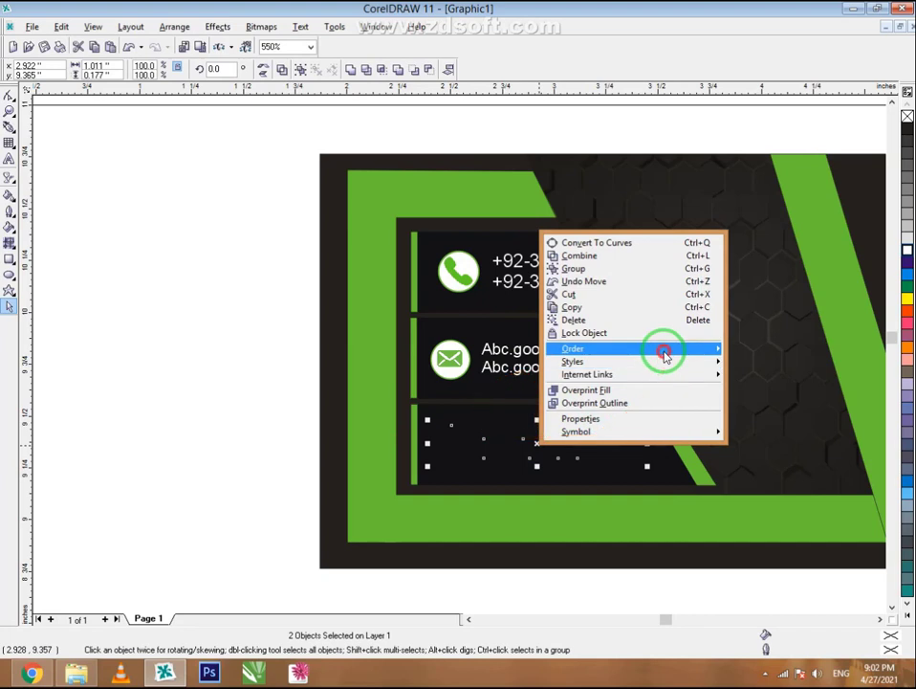
mouse_move(659, 349)
left_click(760, 259)
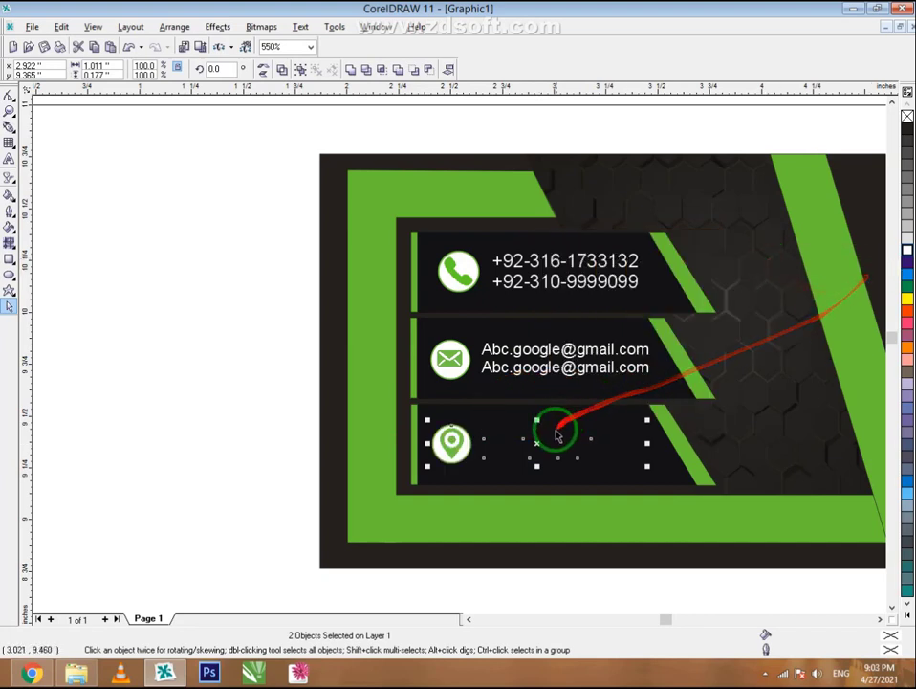
- Make the address text white, then marquee-select the three contact icons
left_click(552, 580)
left_click(535, 443)
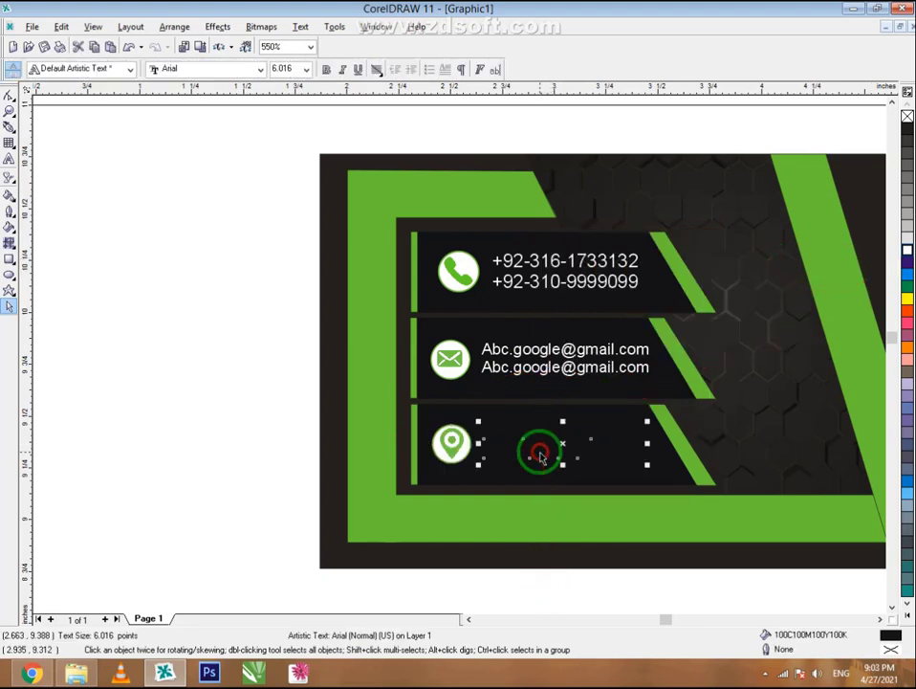
left_click(906, 250)
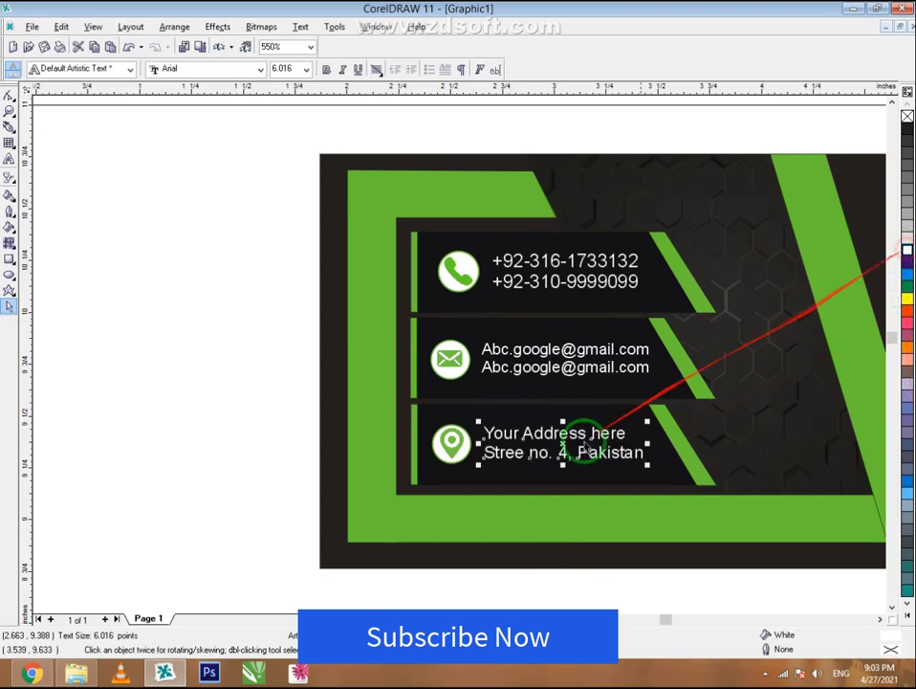
left_click(528, 548)
left_click(258, 206)
left_click_drag(258, 205, 514, 475)
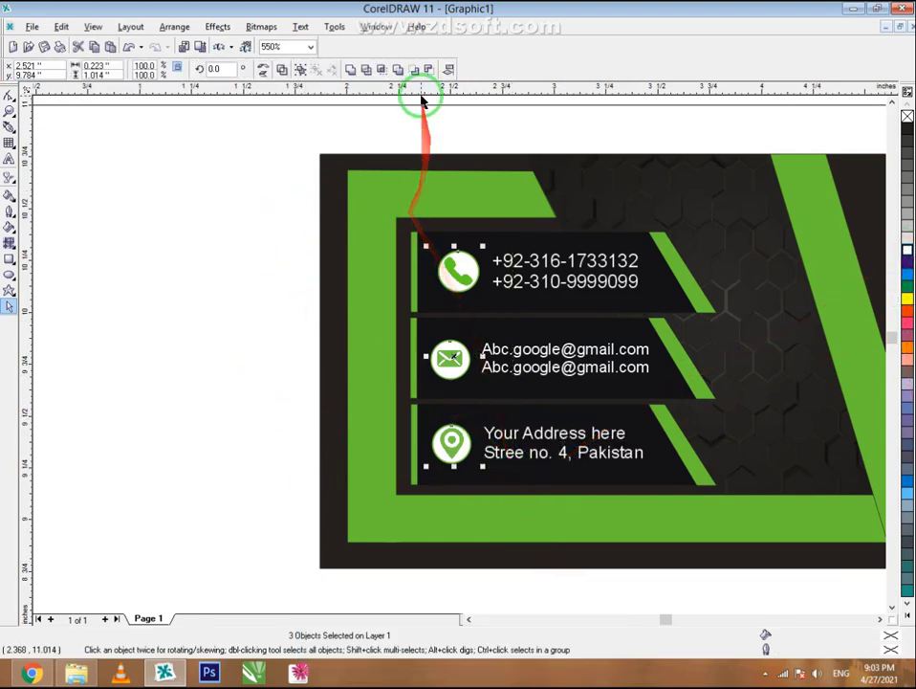
- Right-align the phone, mail and location icons and shift them slightly left
left_click(446, 70)
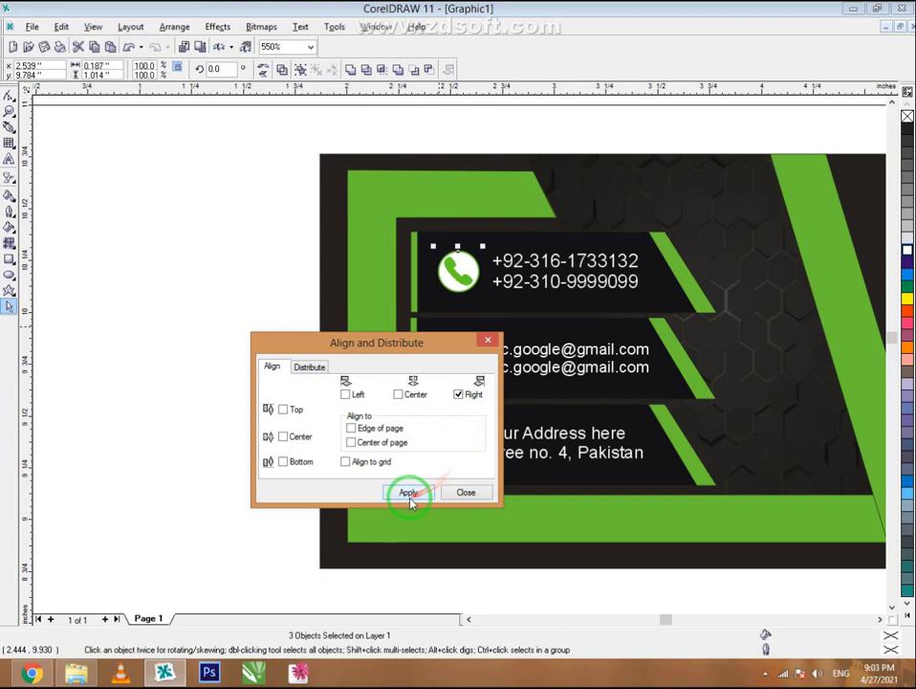
left_click(462, 495)
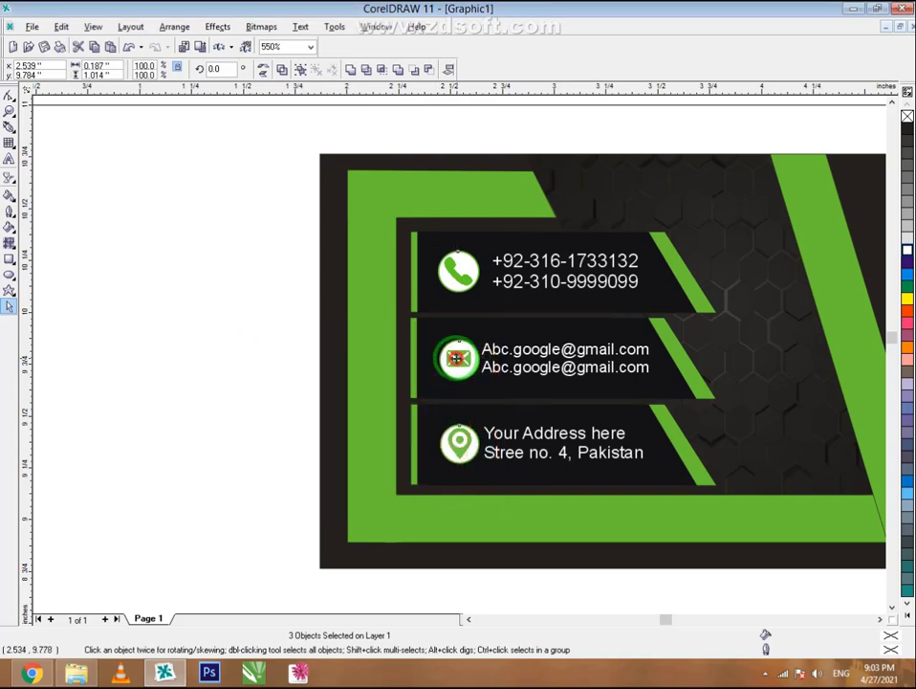
left_click_drag(457, 358, 443, 359)
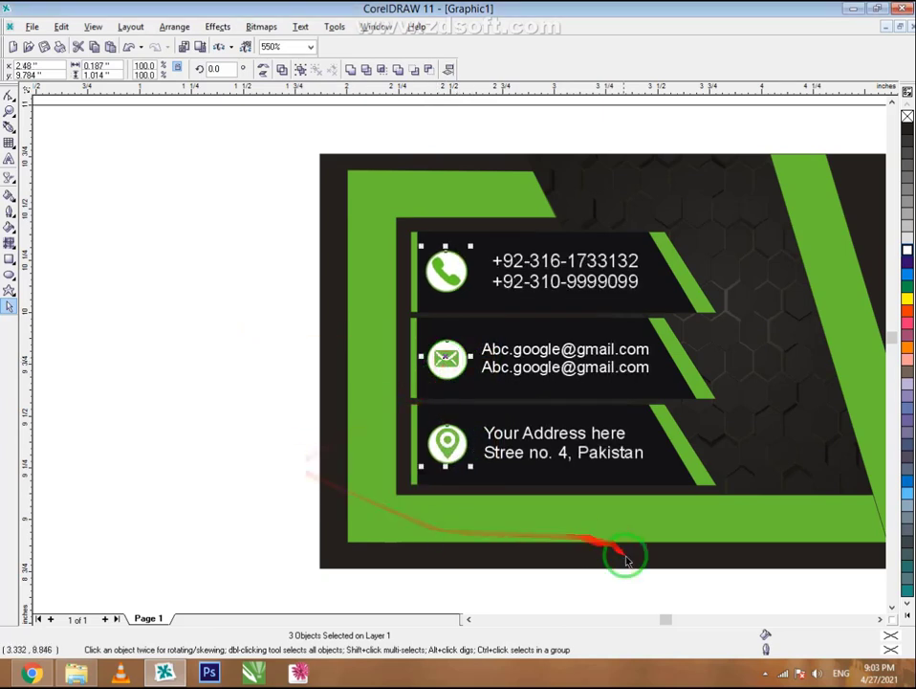
left_click(692, 567)
- Nudge the phone number lines left to line up with the e-mail and address text
left_click_drag(717, 591, 476, 201)
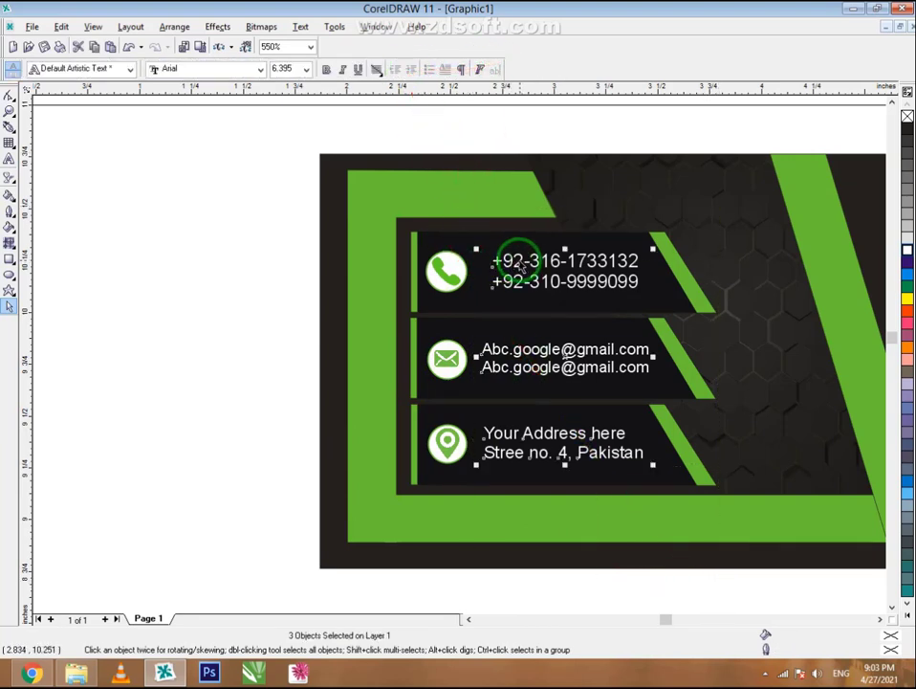
right_click(520, 263)
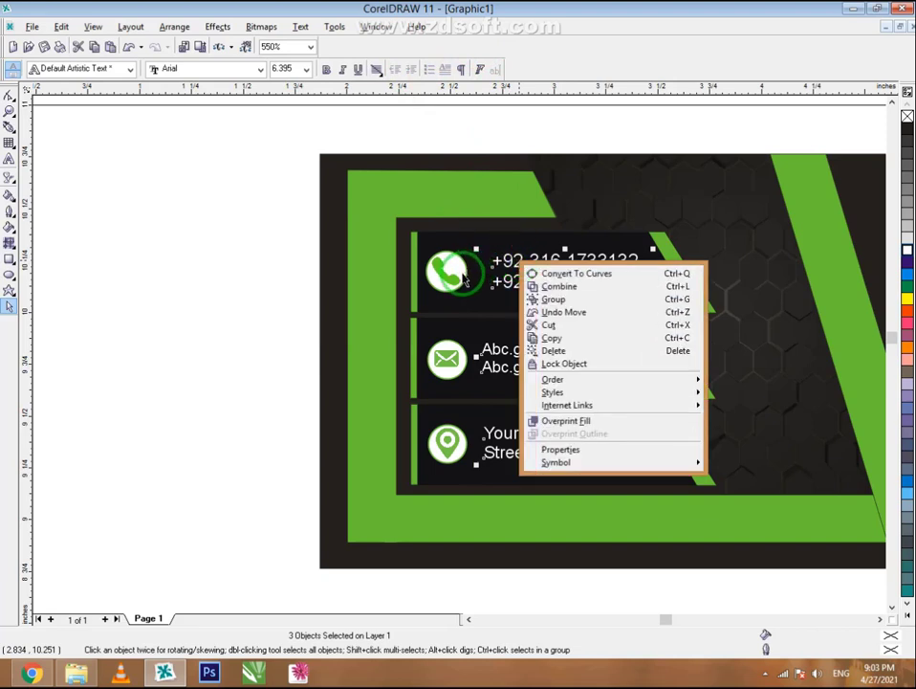
left_click(303, 302)
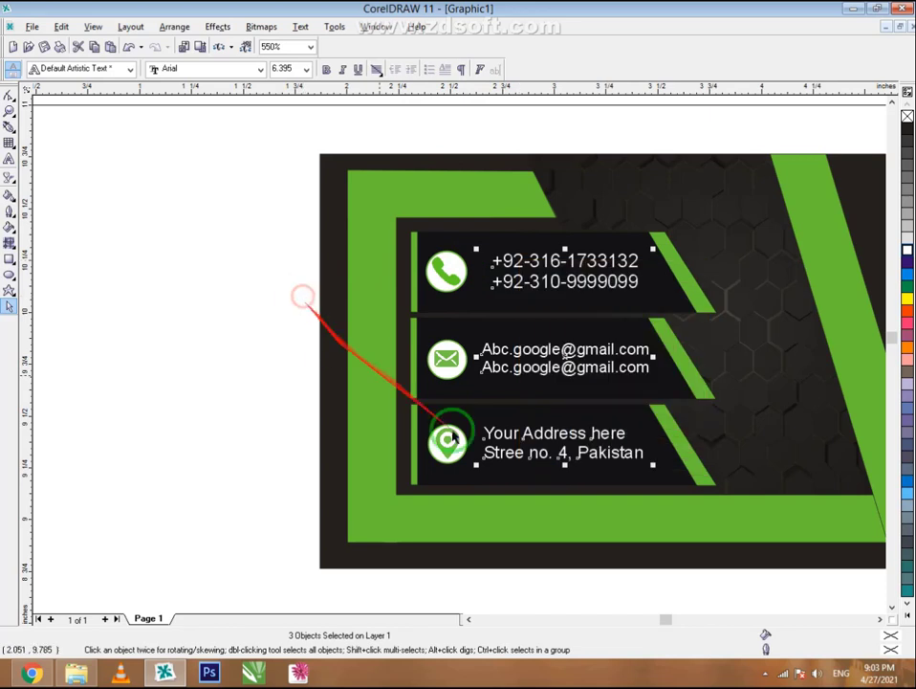
left_click(659, 589)
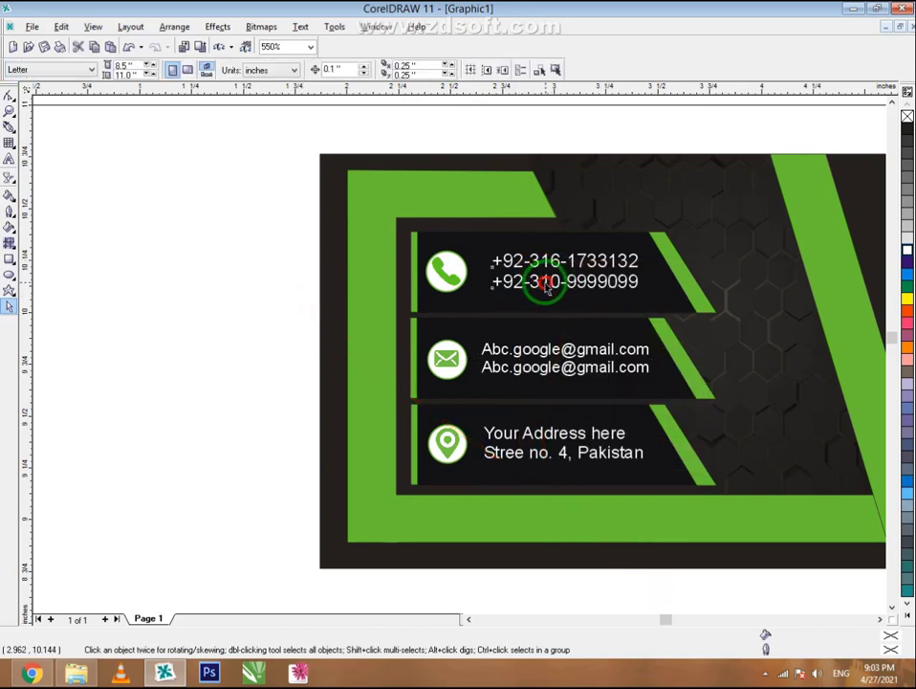
left_click_drag(545, 284, 536, 283)
left_click(574, 601)
scroll(315, 298, "down", 1)
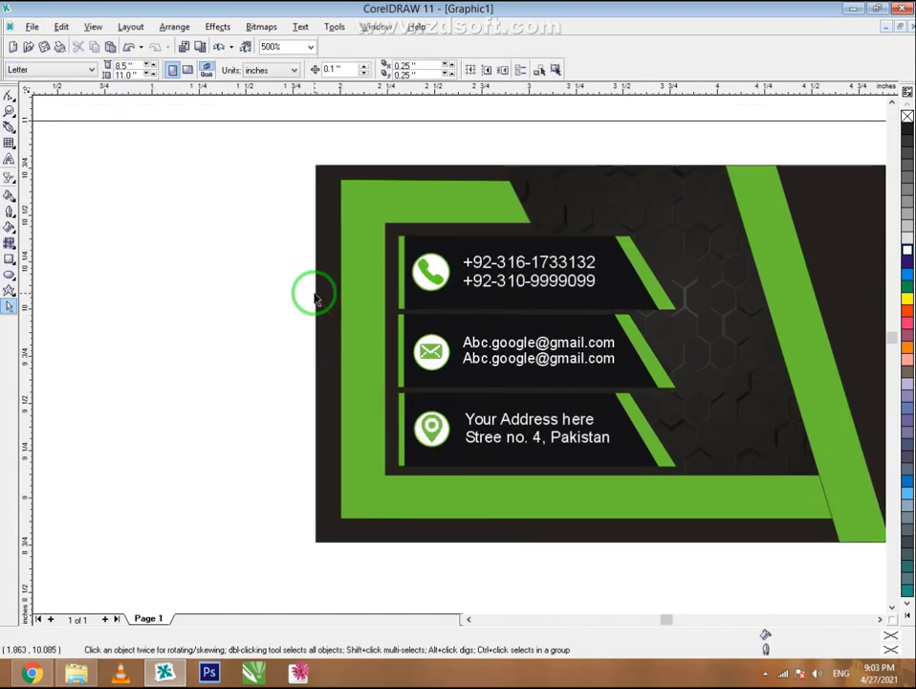
- Move the designer's name and 'graphics designer' tagline onto the card's top-right
scroll(316, 299, "down", 1)
scroll(287, 258, "down", 1)
scroll(629, 250, "down", 2)
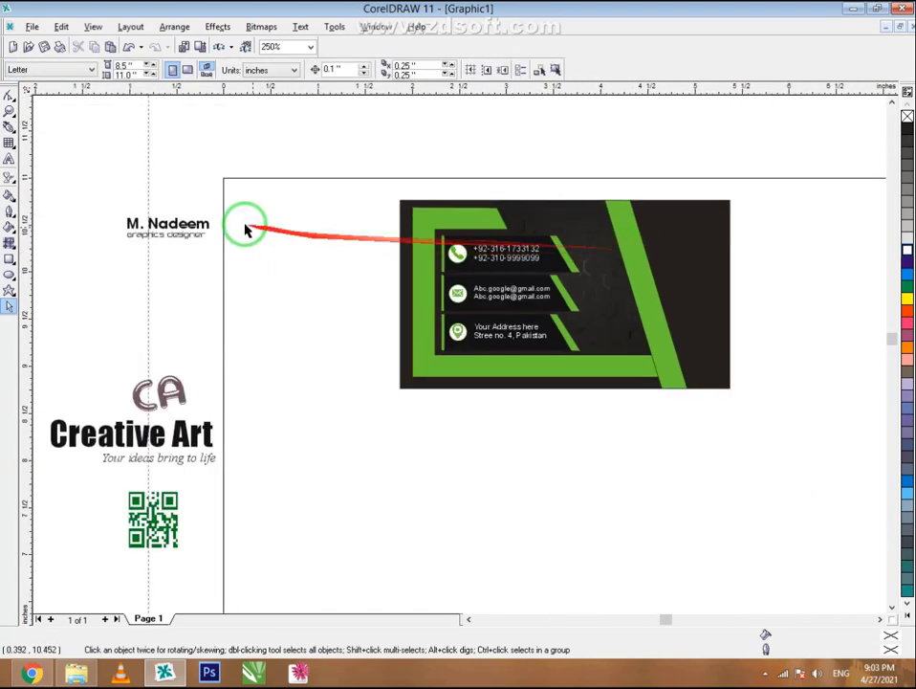
left_click(164, 220)
left_click_drag(165, 225, 683, 231)
scroll(689, 203, "up", 2)
scroll(823, 205, "up", 2)
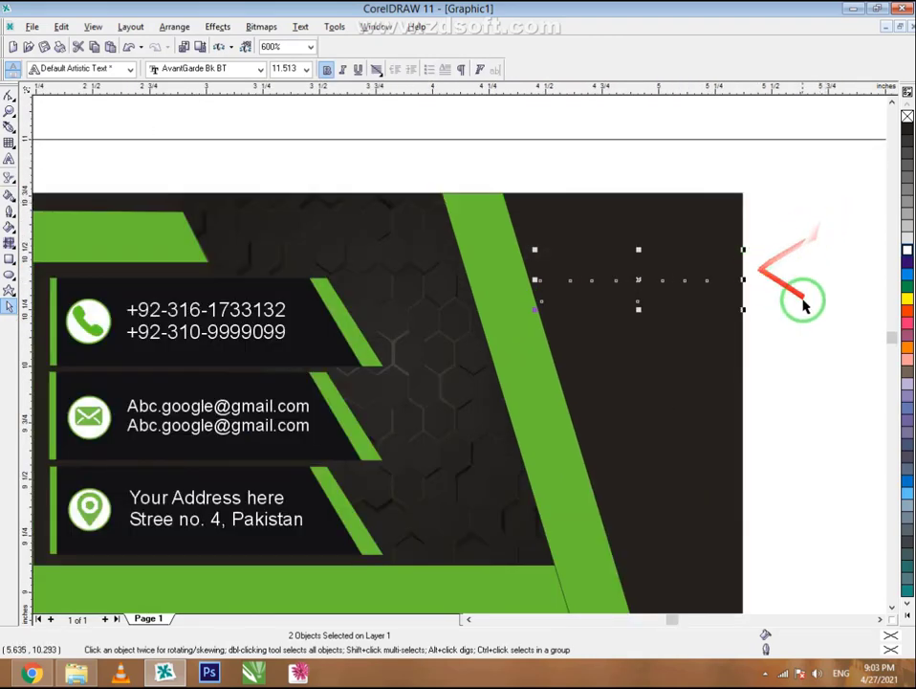
- Bring the name and tagline in front of the card and nudge the name up and left
right_click(637, 280)
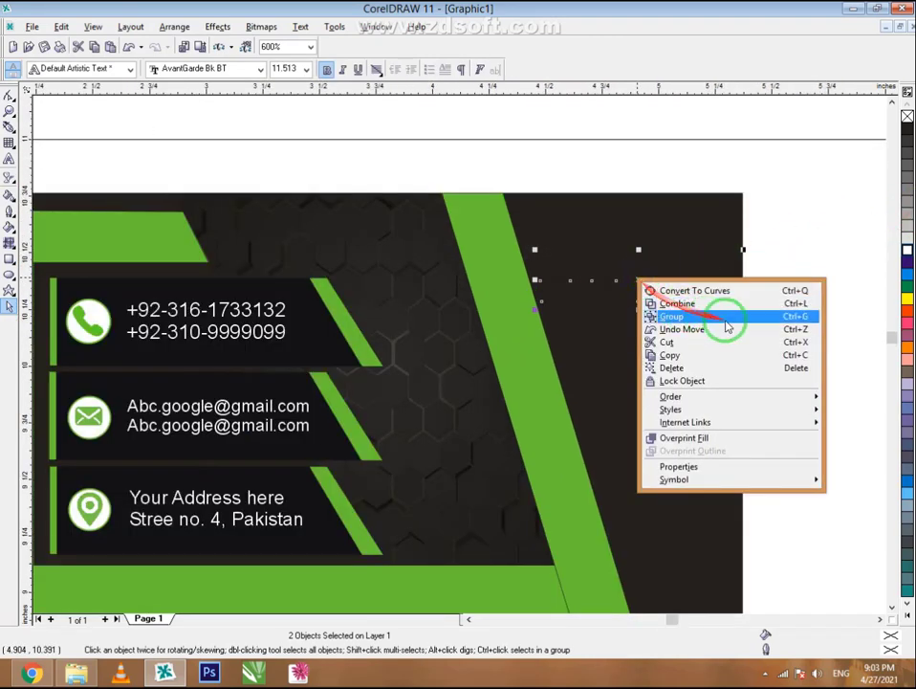
mouse_move(775, 394)
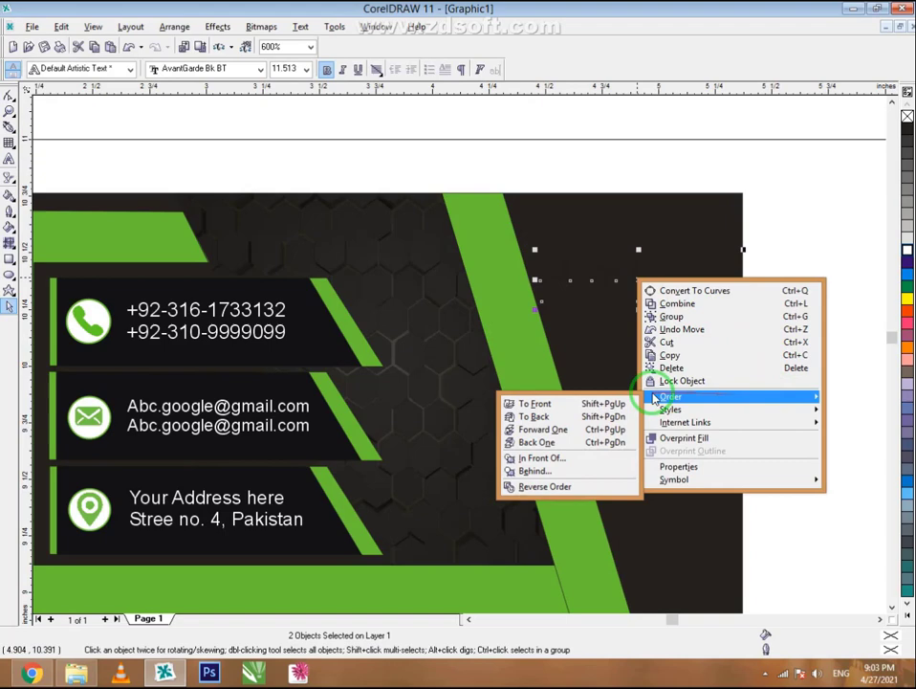
left_click(588, 401)
key("Escape")
left_click_drag(648, 280, 638, 240)
scroll(803, 239, "down", 1)
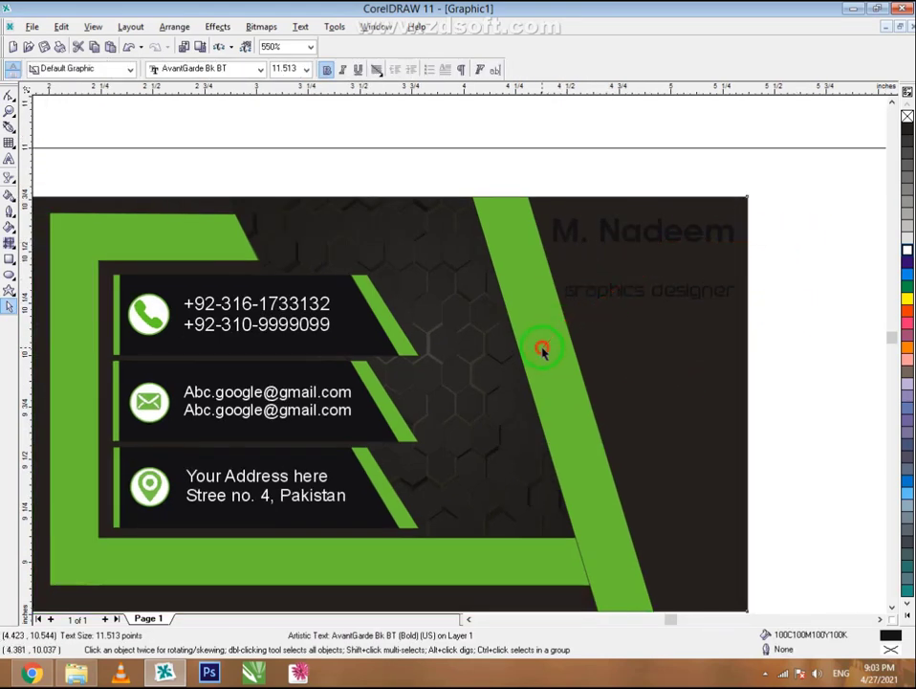
right_click(541, 350)
- Shift the green slanted stripe slightly left inside the card's PowerClip
left_click(556, 374)
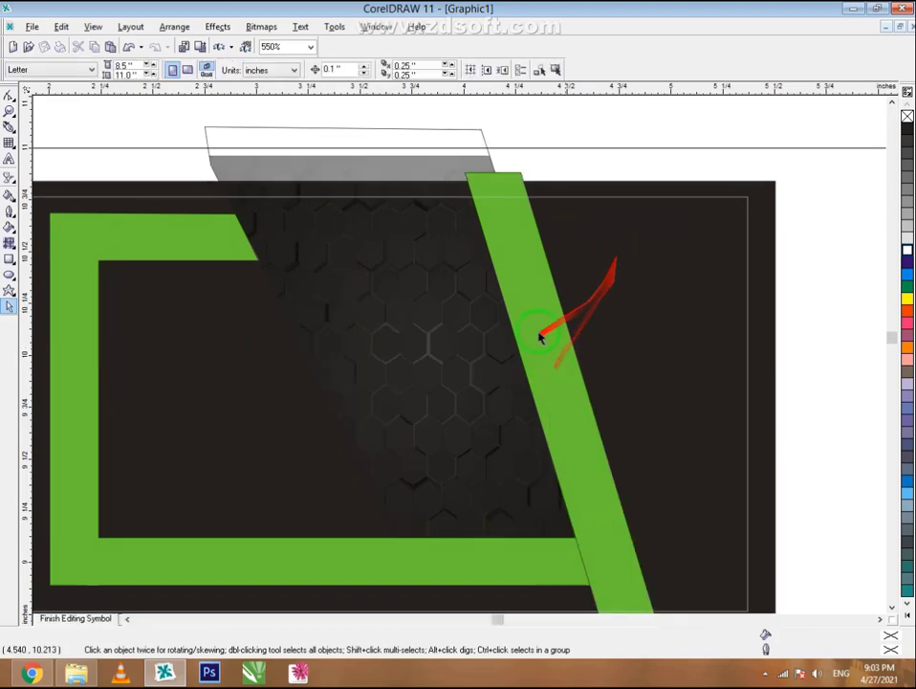
left_click_drag(516, 347, 516, 346)
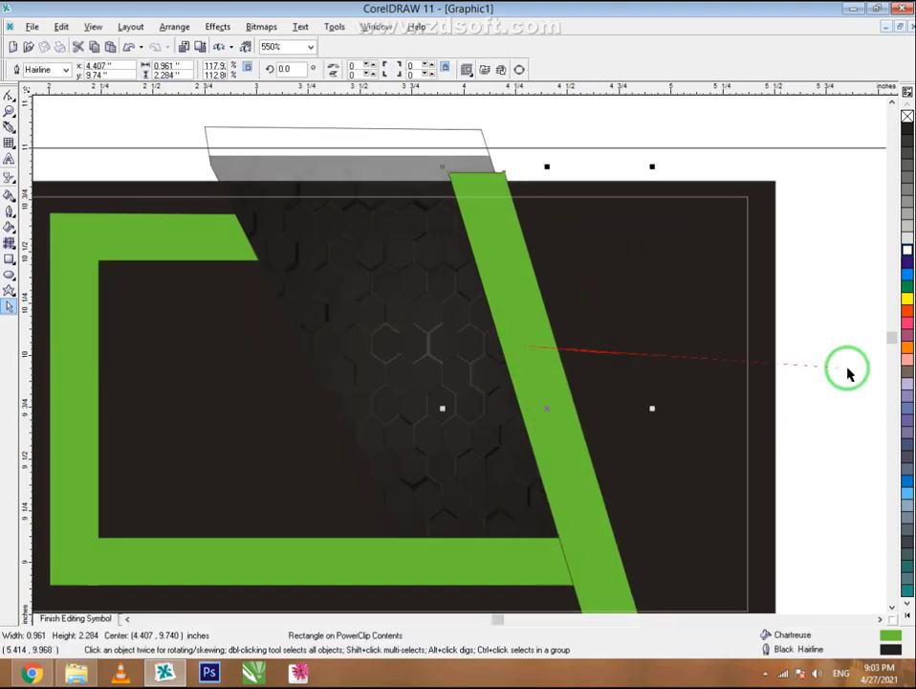
left_click(848, 370, "ctrl")
- Set the designer's name in white Impact and enlarge it slightly
left_click_drag(810, 211, 529, 268)
left_click(236, 72)
type("Impact")
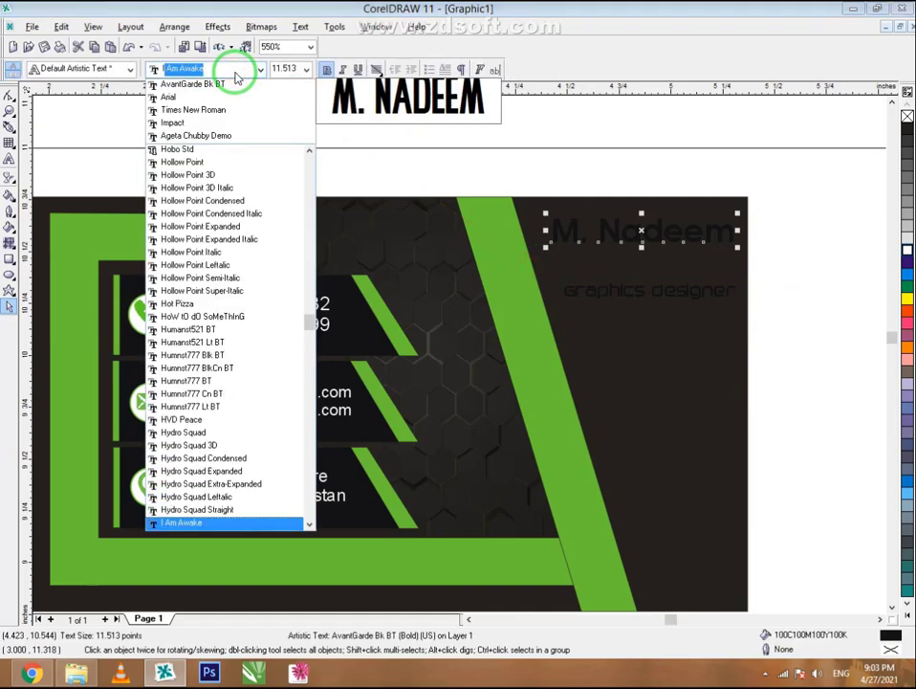
key("Return")
scroll(746, 227, "up", 1)
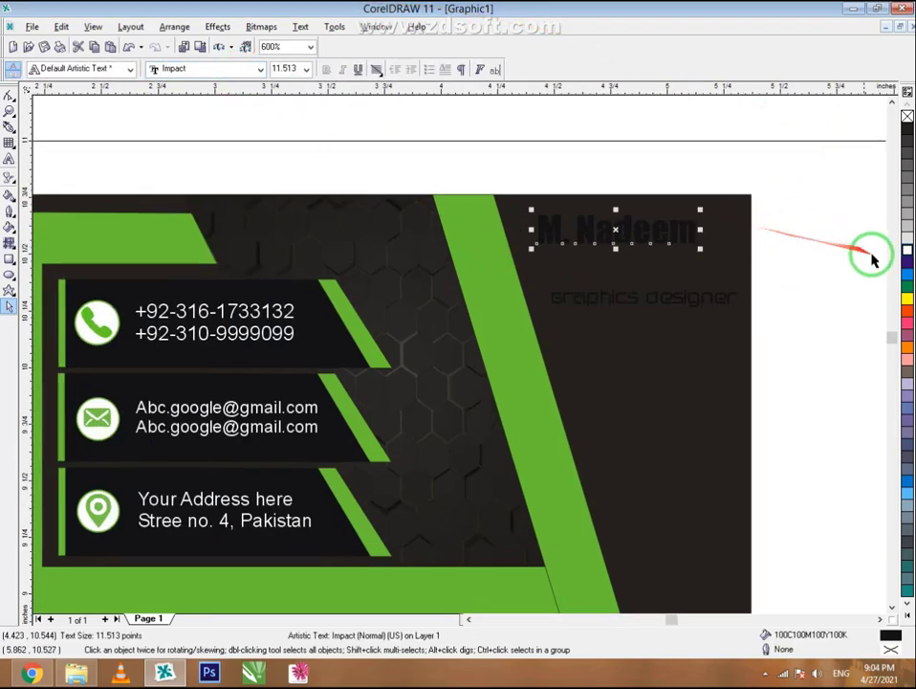
left_click(907, 251)
mouse_move(701, 249)
left_mouse_down()
mouse_move(728, 283)
mouse_move(695, 243)
mouse_move(695, 256)
left_mouse_up()
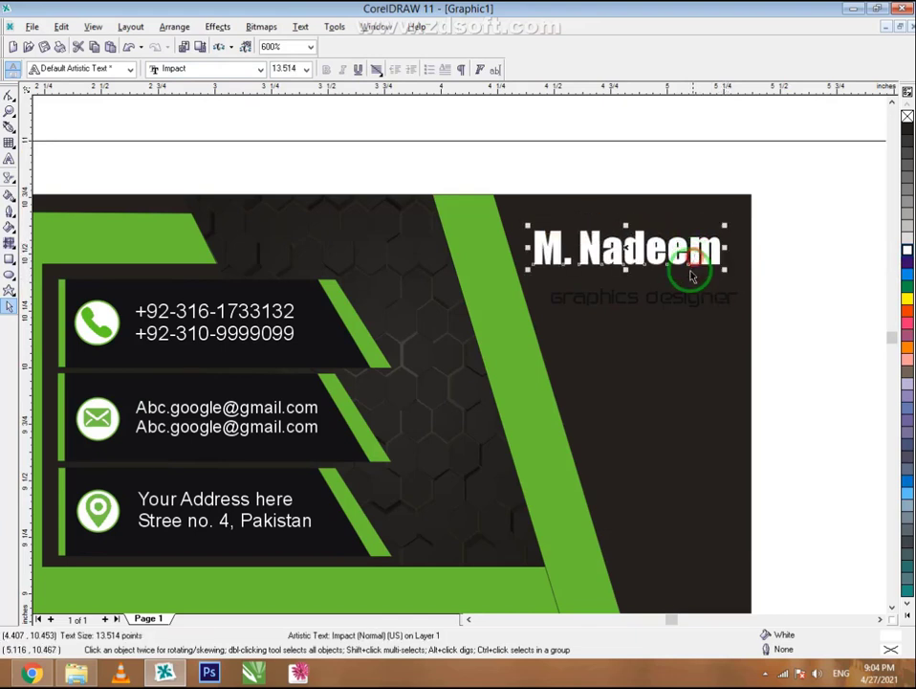
- Move the 'graphics designer' tagline under the name and colour it chartreuse
left_click_drag(674, 311, 660, 286)
left_click(905, 287)
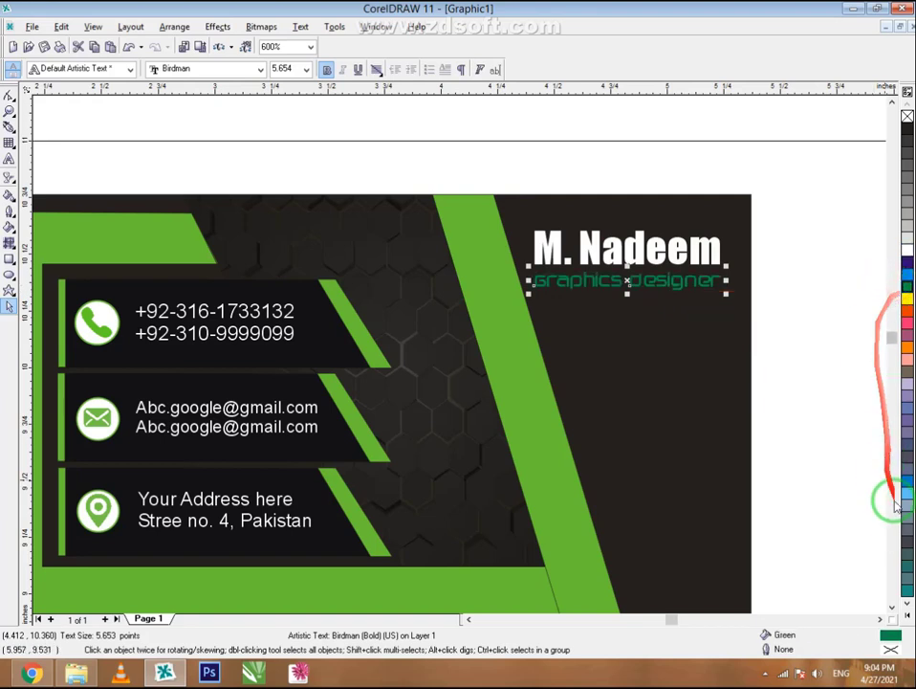
left_click(907, 604)
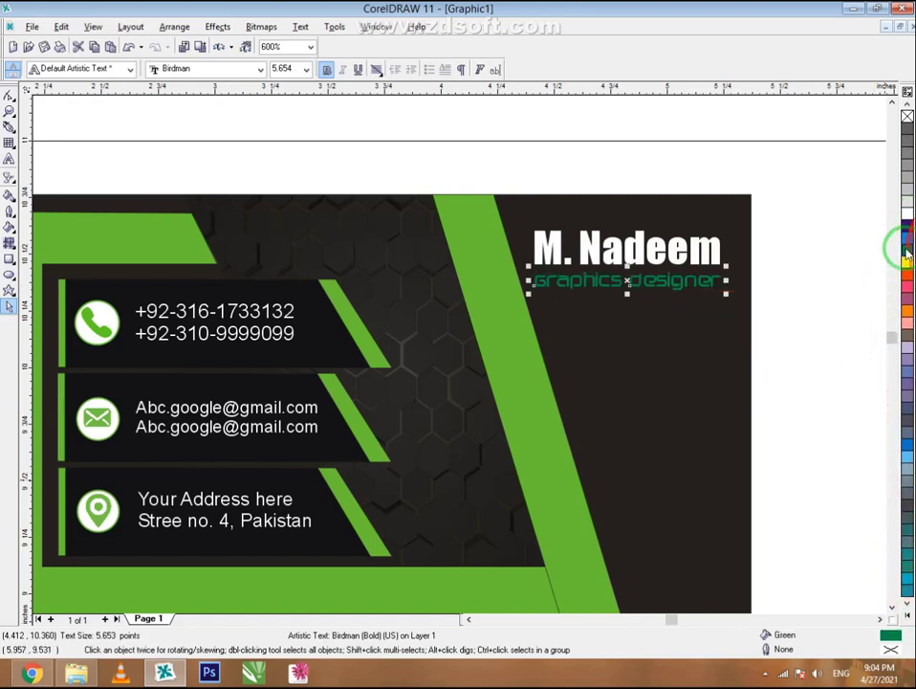
left_click(907, 616)
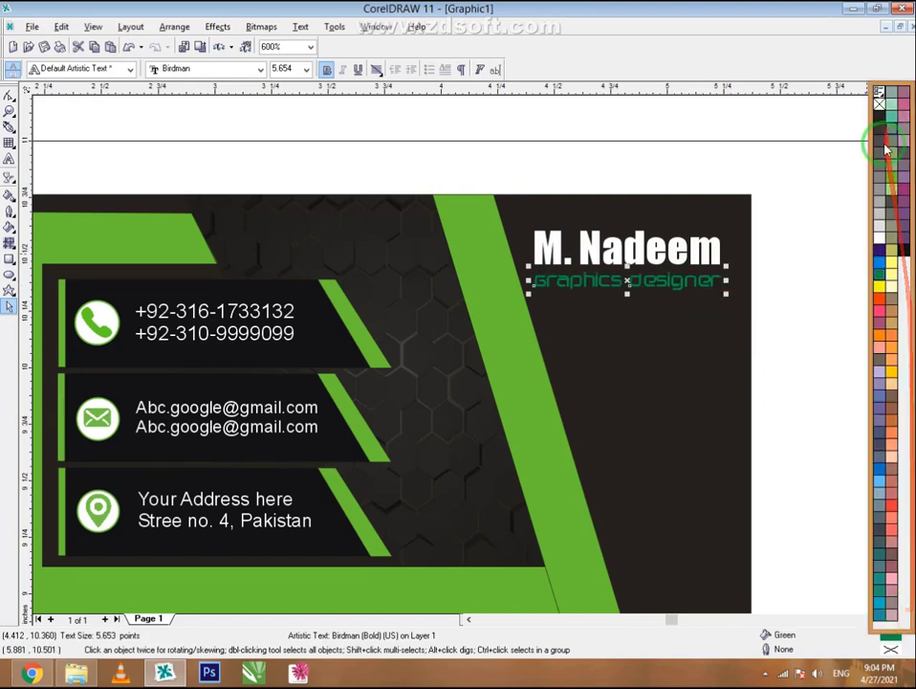
left_click(885, 145)
left_click(794, 306)
scroll(636, 188, "down", 1)
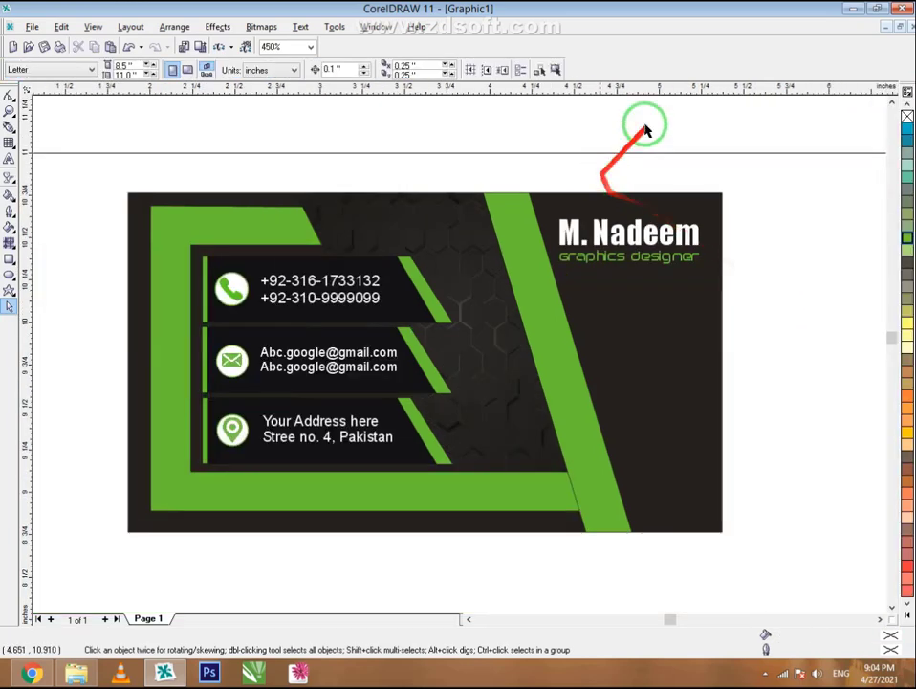
- Place the green QR code on the card's right side, in front of the card
scroll(646, 129, "down", 2)
left_click_drag(91, 512, 622, 299)
scroll(622, 299, "up", 2)
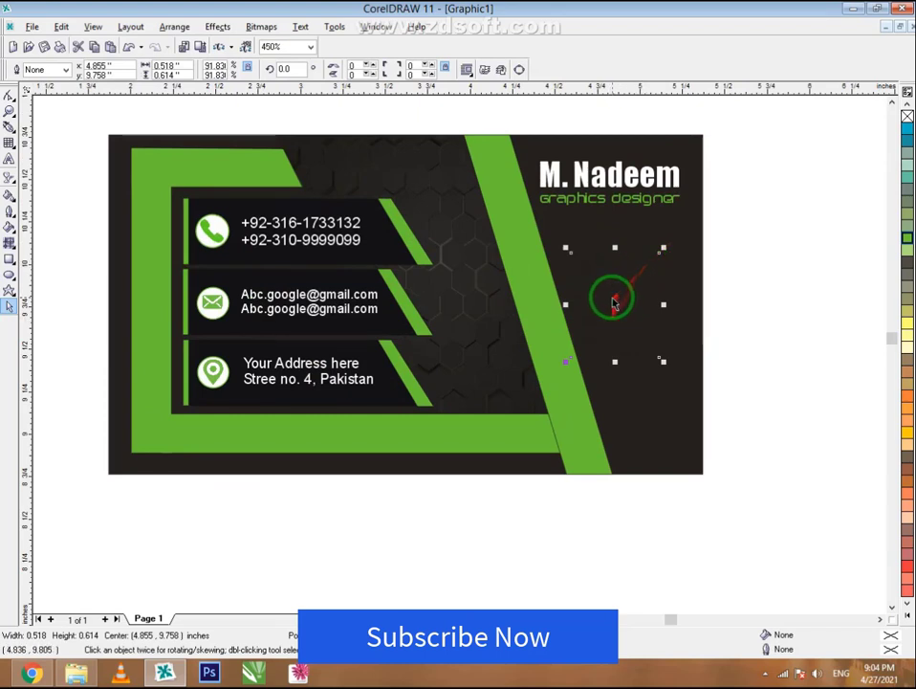
right_click(613, 304)
mouse_move(763, 480)
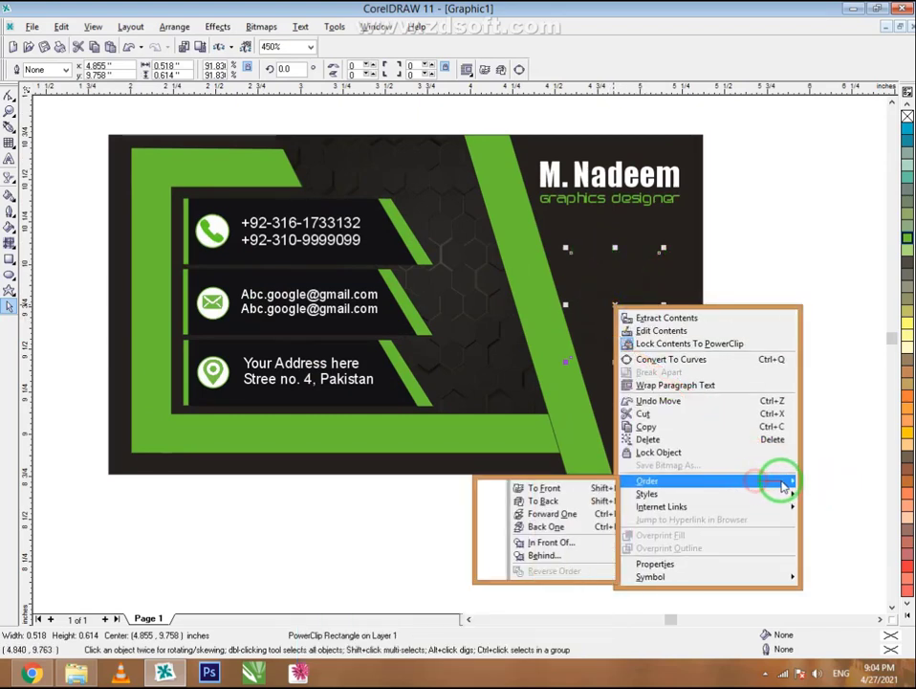
left_click(576, 491)
left_click_drag(623, 321, 635, 306)
- Scale the QR code down to 0.358 × 0.424 inches beneath the tagline
left_click_drag(673, 349, 660, 337)
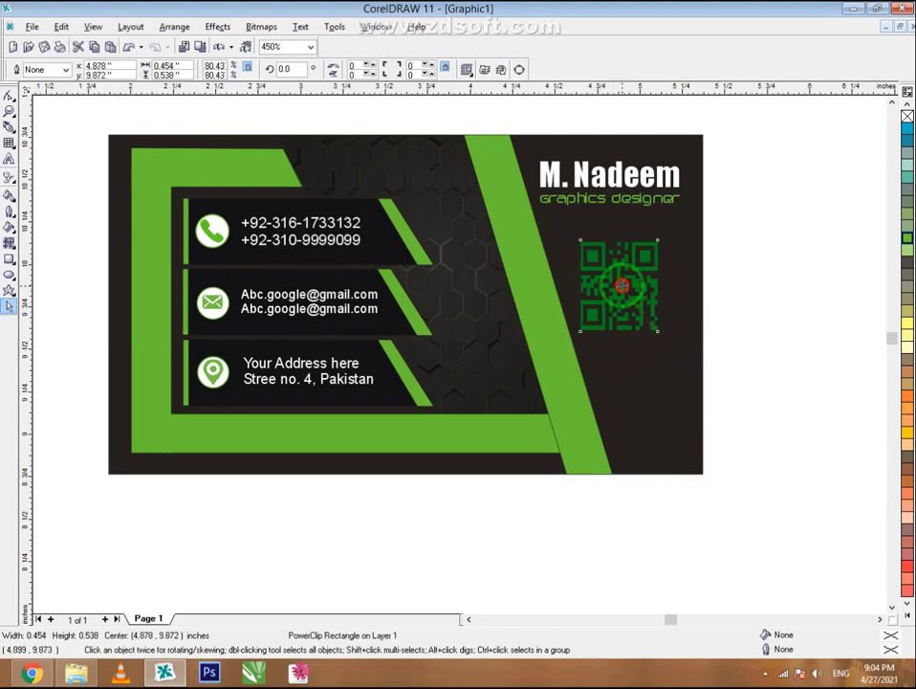
left_click_drag(622, 284, 635, 275)
left_click_drag(667, 330, 643, 302)
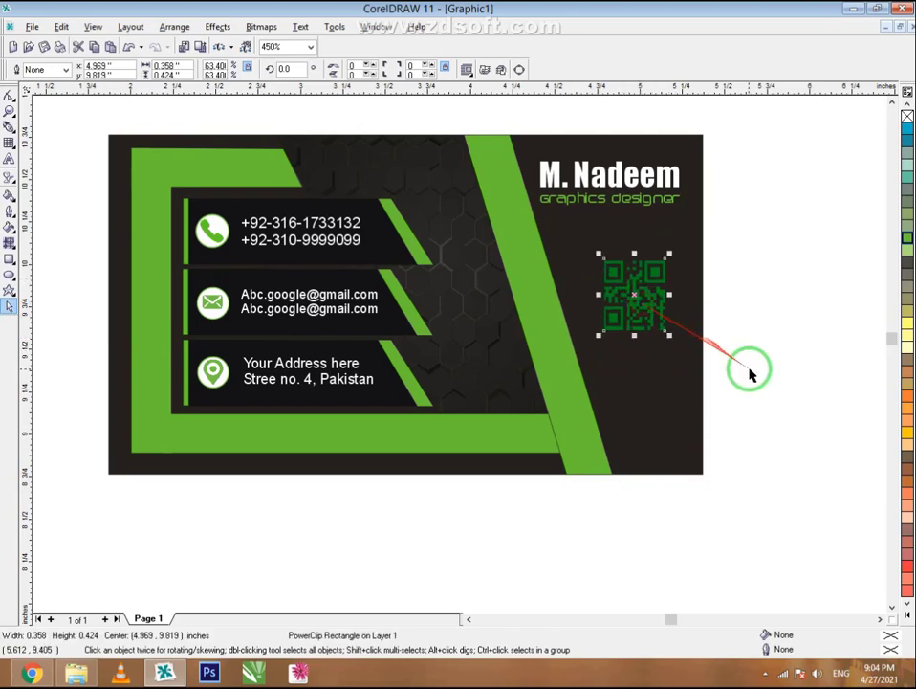
left_click(726, 370)
scroll(327, 307, "down", 1)
scroll(561, 330, "down", 1)
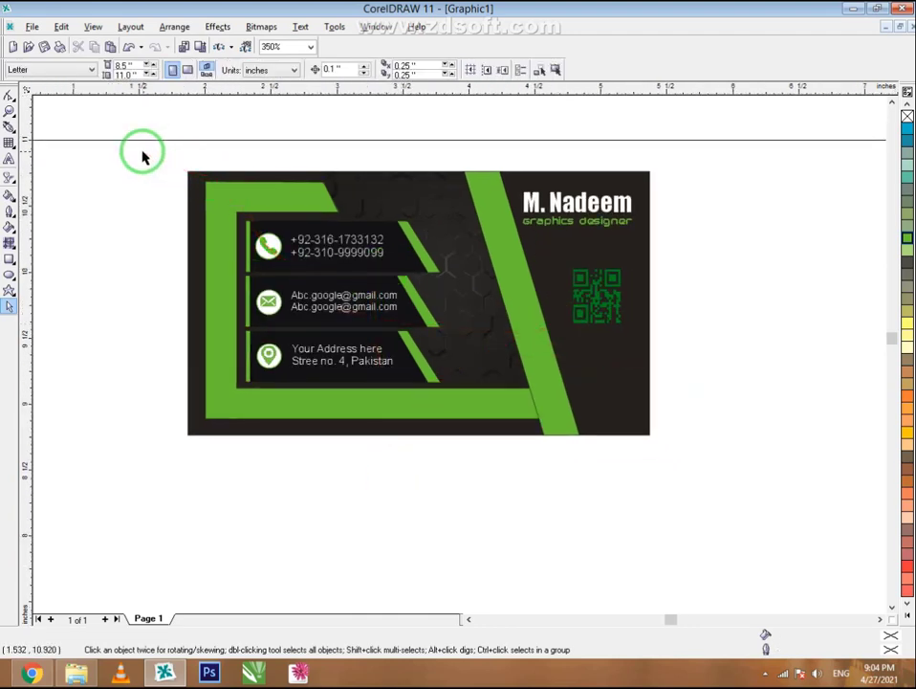
- Move the back card copy below the front card
left_click_drag(168, 197, 708, 517)
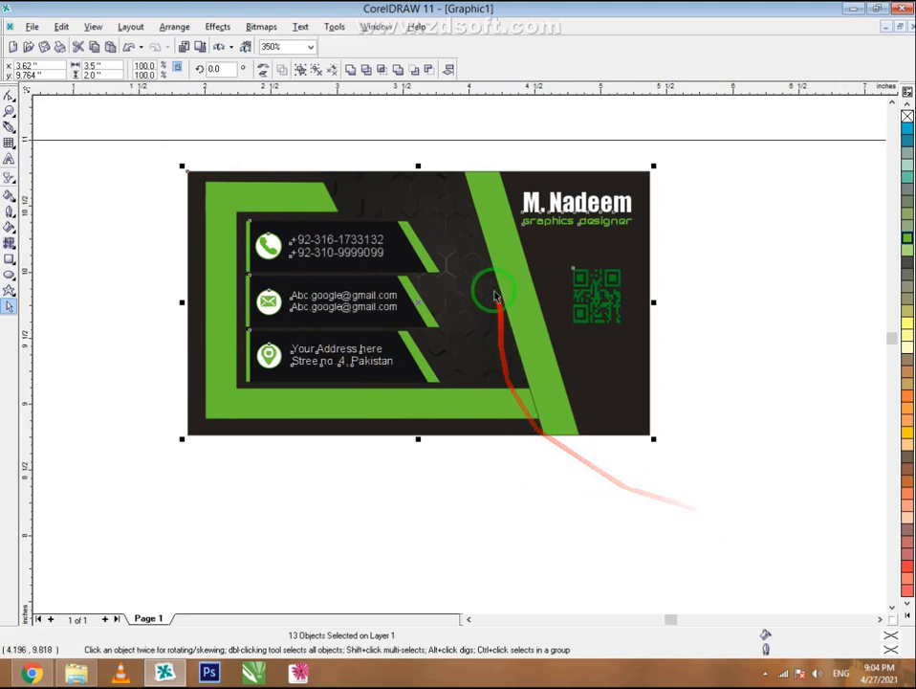
scroll(484, 191, "down", 1)
left_click(624, 538)
left_click_drag(592, 348, 587, 591)
left_click(713, 500)
scroll(450, 299, "down", 1)
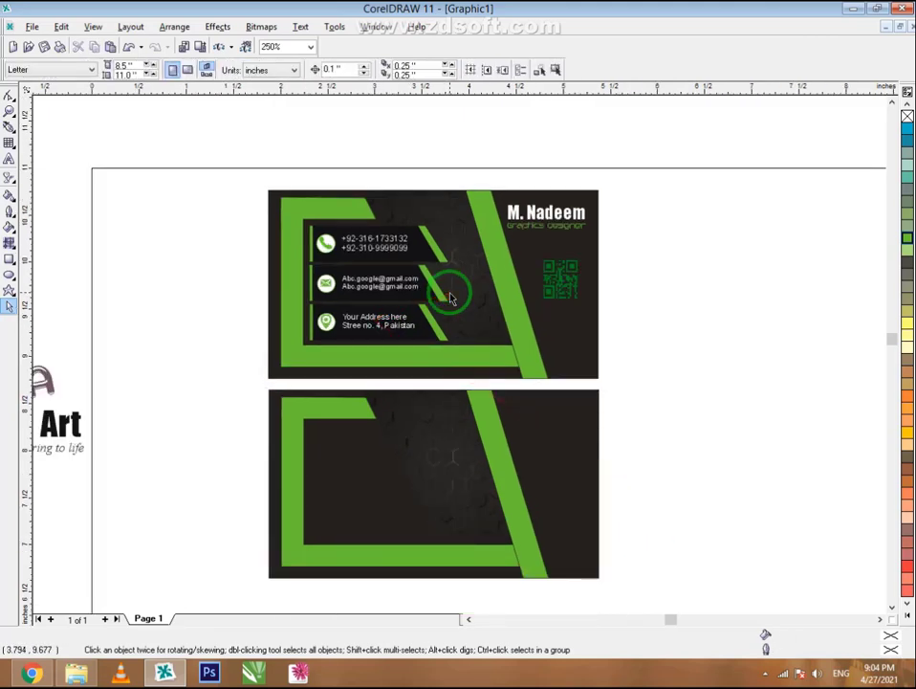
scroll(420, 524, "down", 1)
scroll(413, 538, "up", 1)
scroll(415, 532, "up", 1)
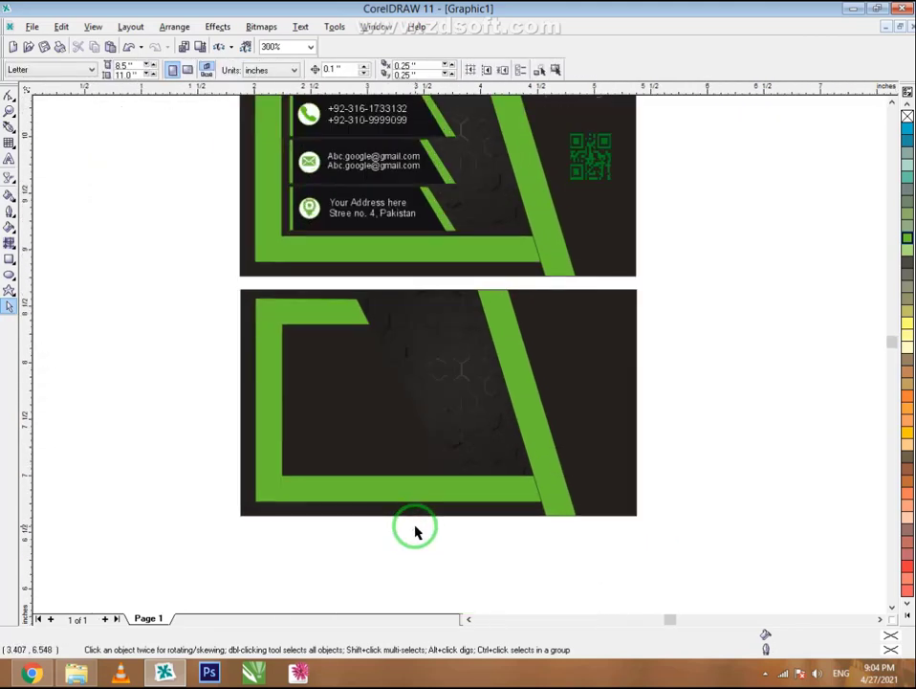
- Open the back card's PowerClip contents and select the short green top bar
left_click(427, 393)
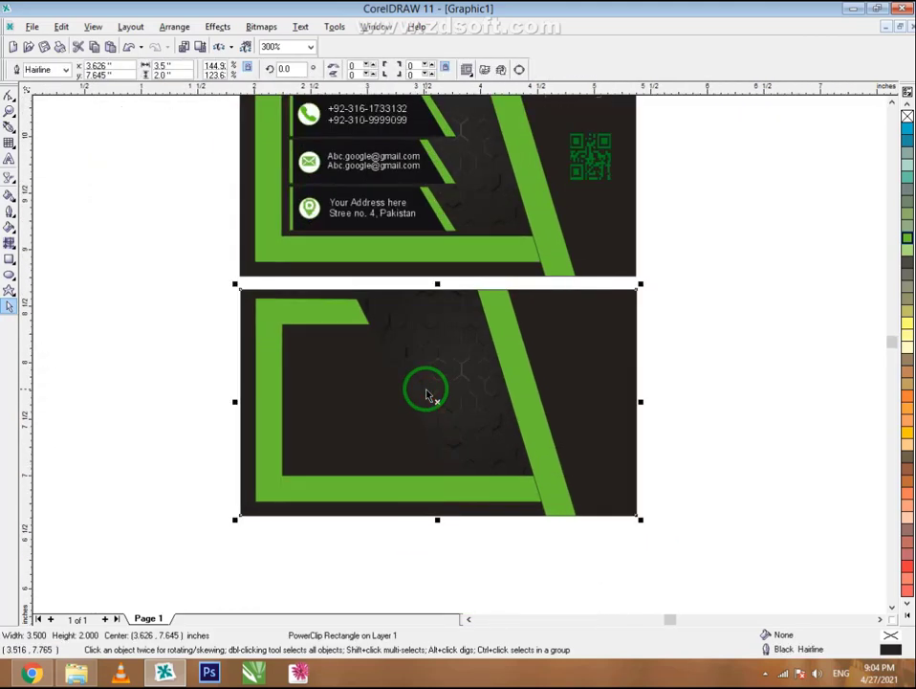
right_click(374, 429)
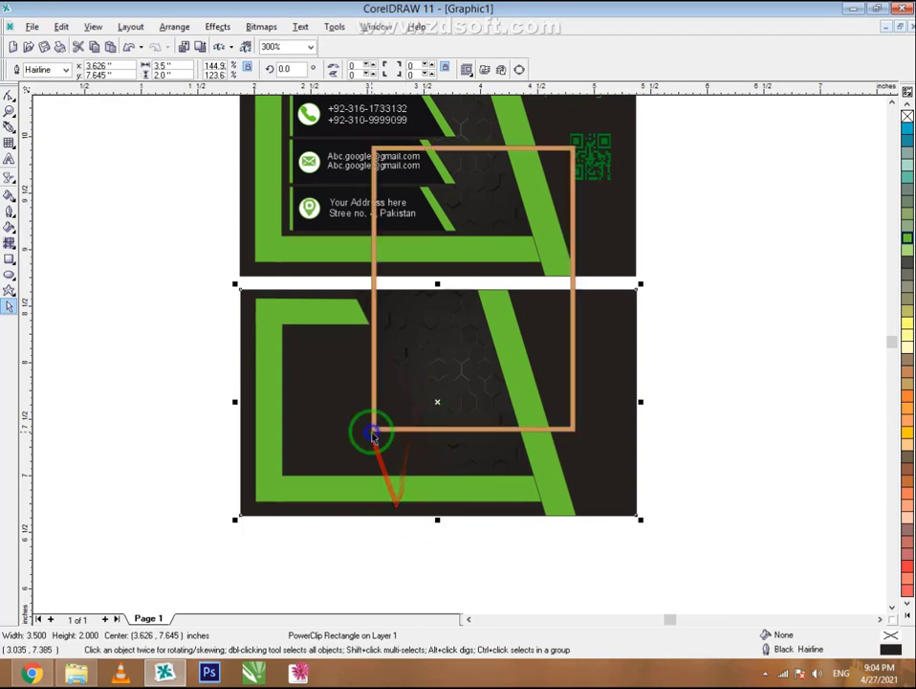
left_click(426, 172)
left_click(318, 319)
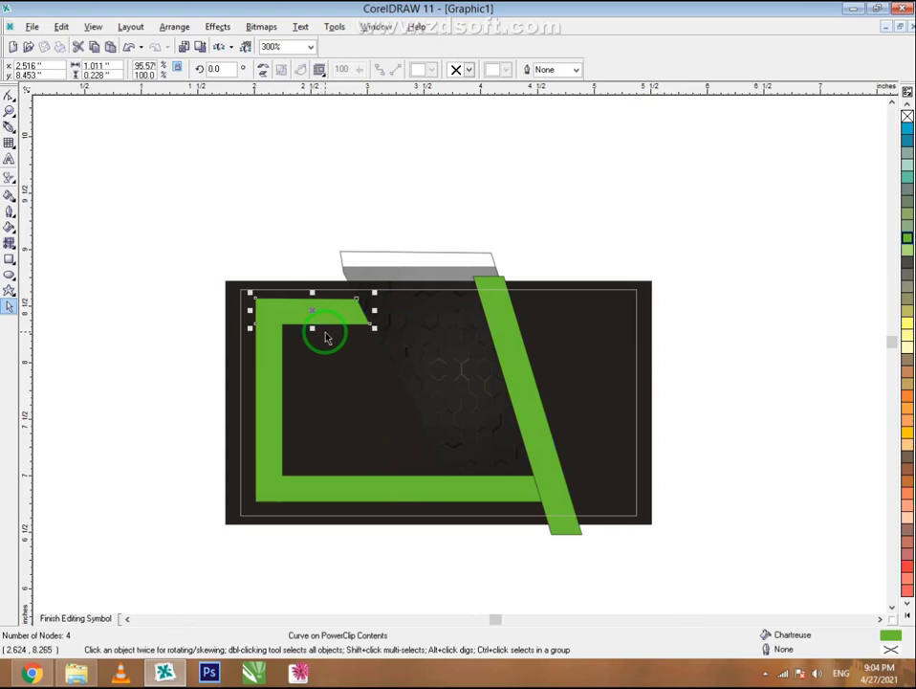
- Pull the short green top bar up off the back card and delete the diagonal bar
left_click_drag(327, 325, 307, 233)
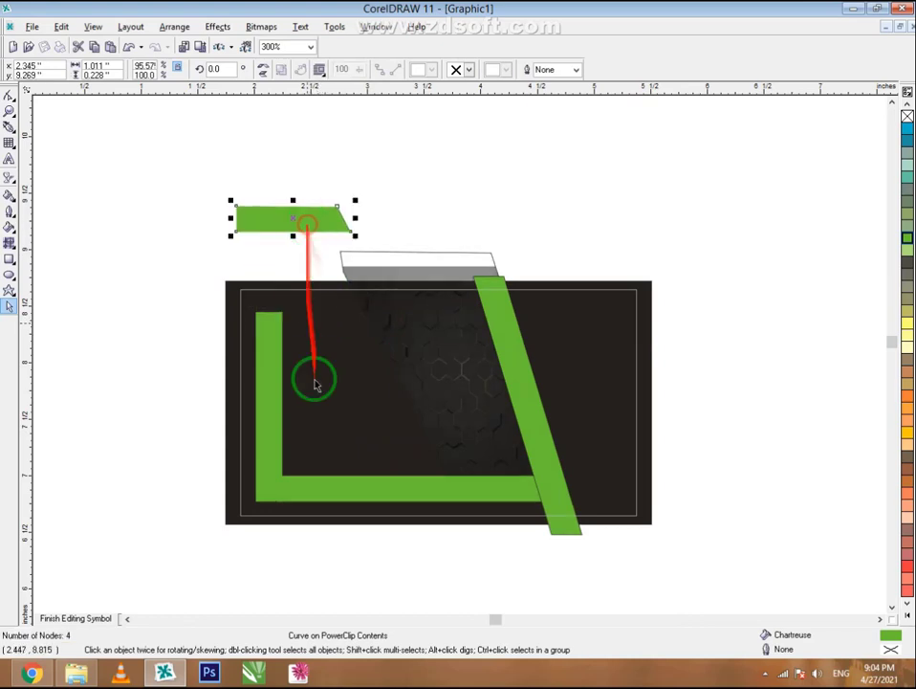
left_click(275, 410)
left_click(507, 441)
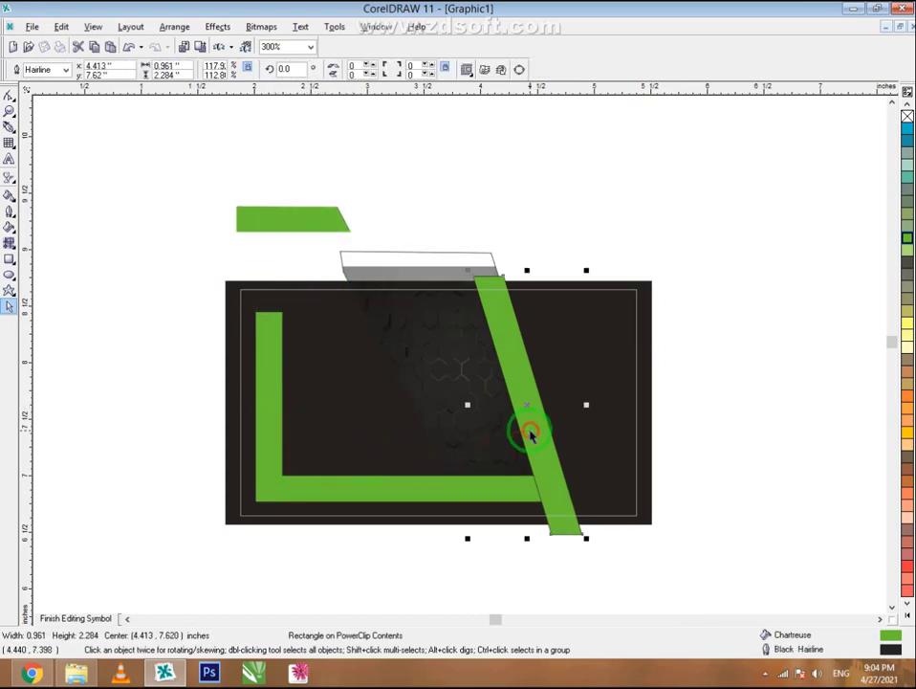
key("Delete")
- Copy the grey hex texture bitmap out of its container and paste it onto the canvas
left_click(448, 370)
right_click(451, 369)
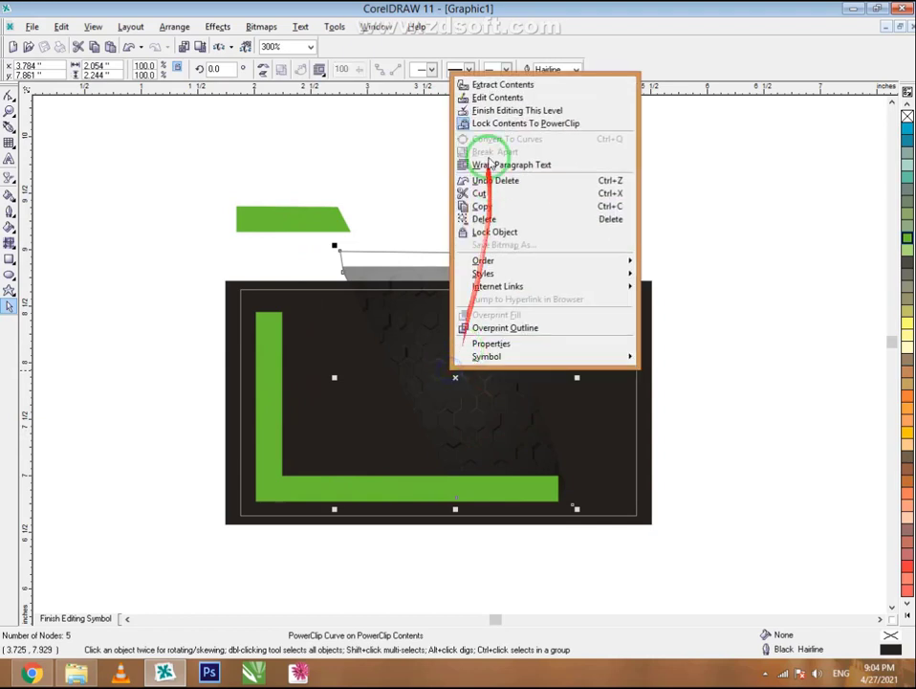
left_click(490, 97)
left_click(432, 403)
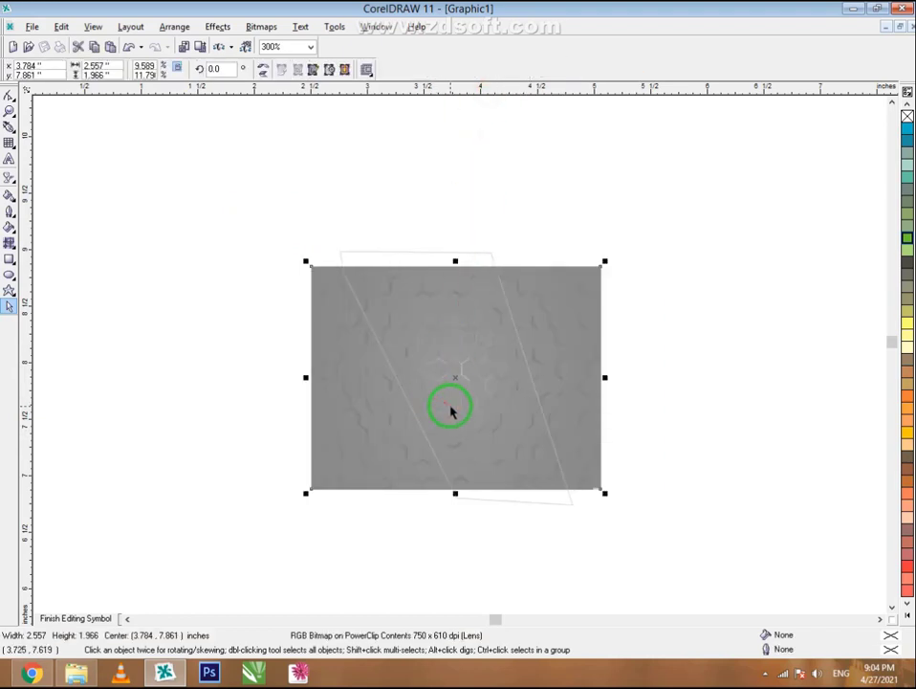
right_click(450, 410)
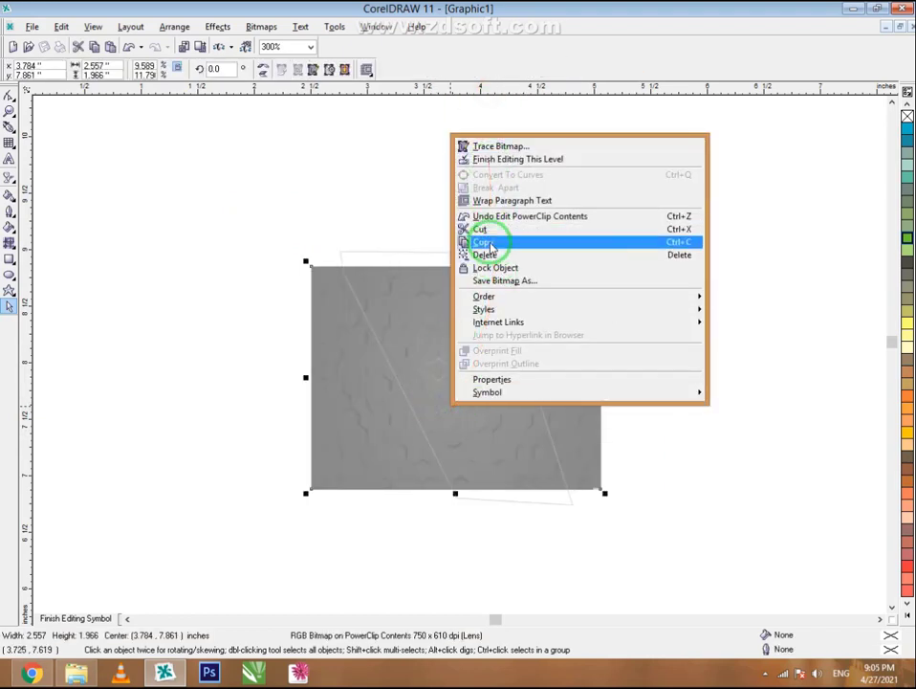
left_click(484, 242)
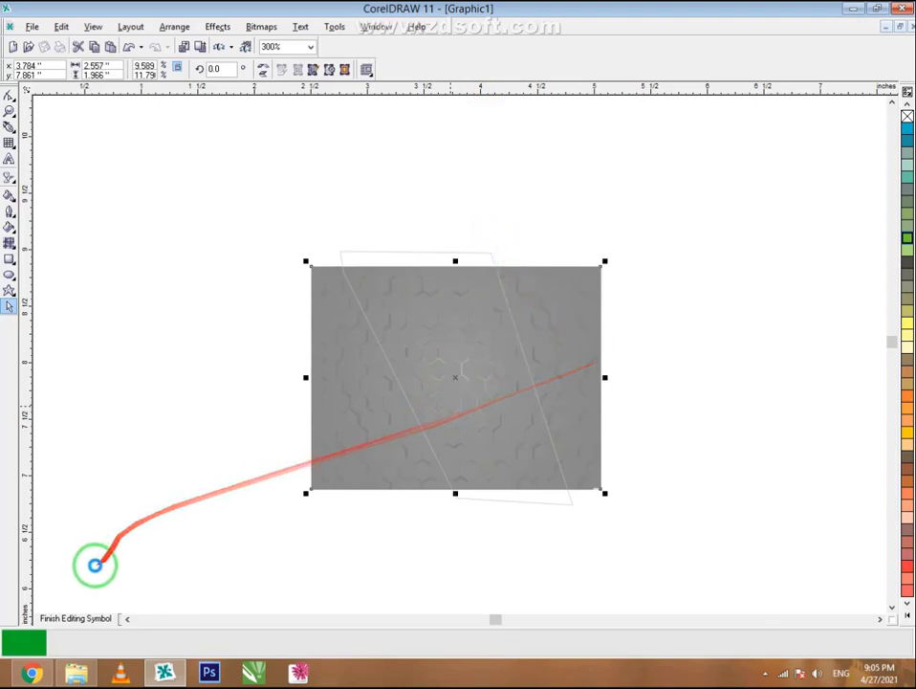
left_click(91, 618)
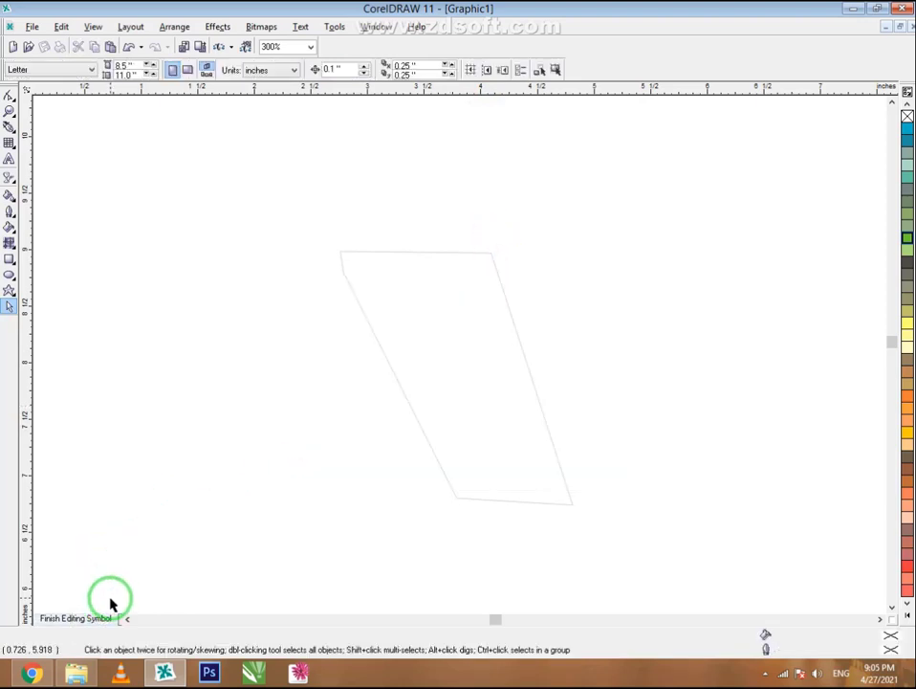
right_click(236, 549)
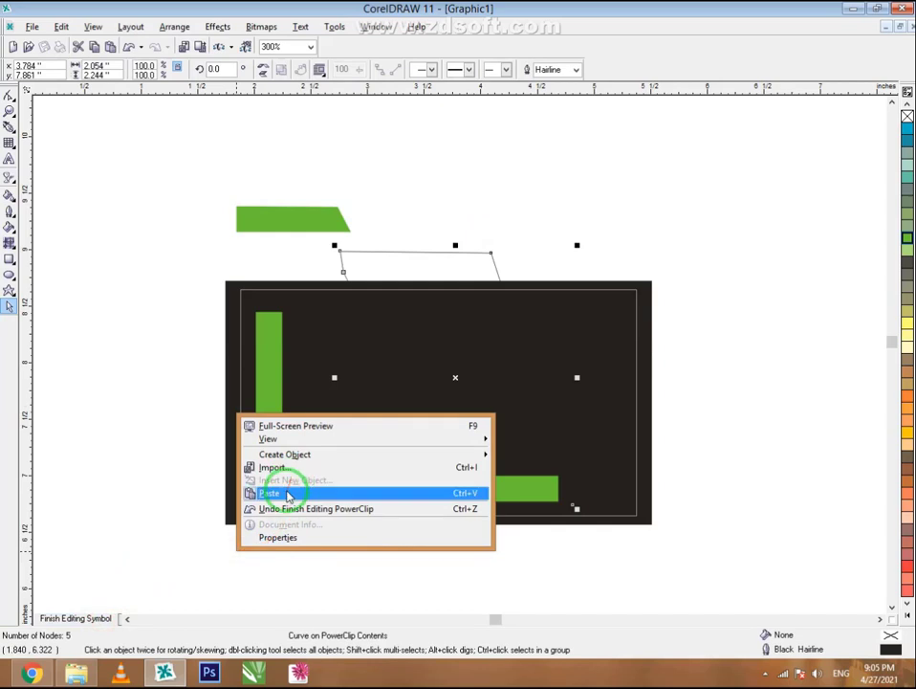
left_click(291, 493)
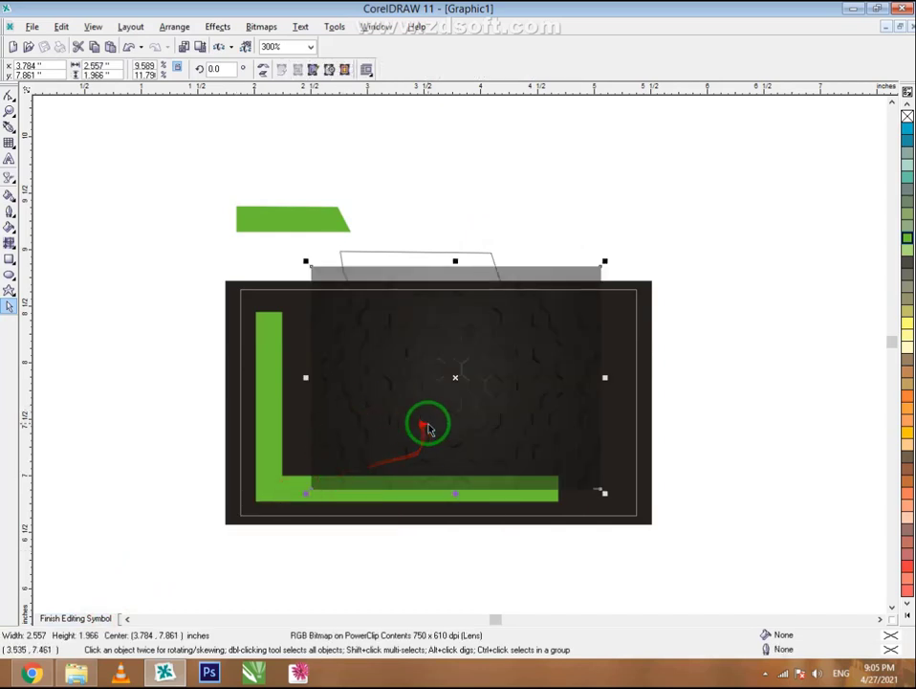
- Park the hex texture at the upper left beside the card and delete the empty trapezoid outline
left_click_drag(427, 429, 167, 435)
double_click(390, 252)
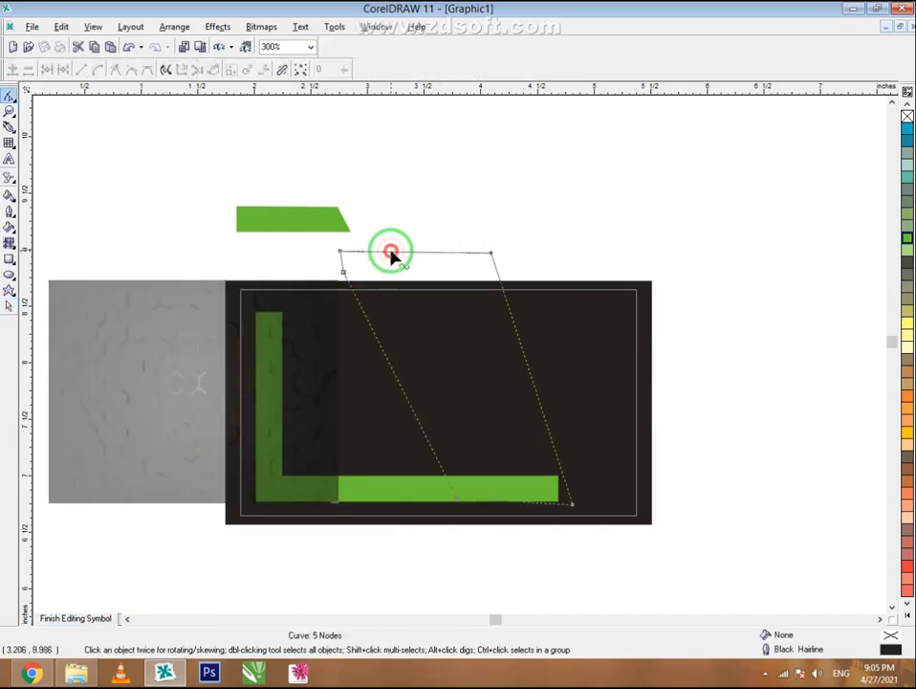
left_click(9, 305)
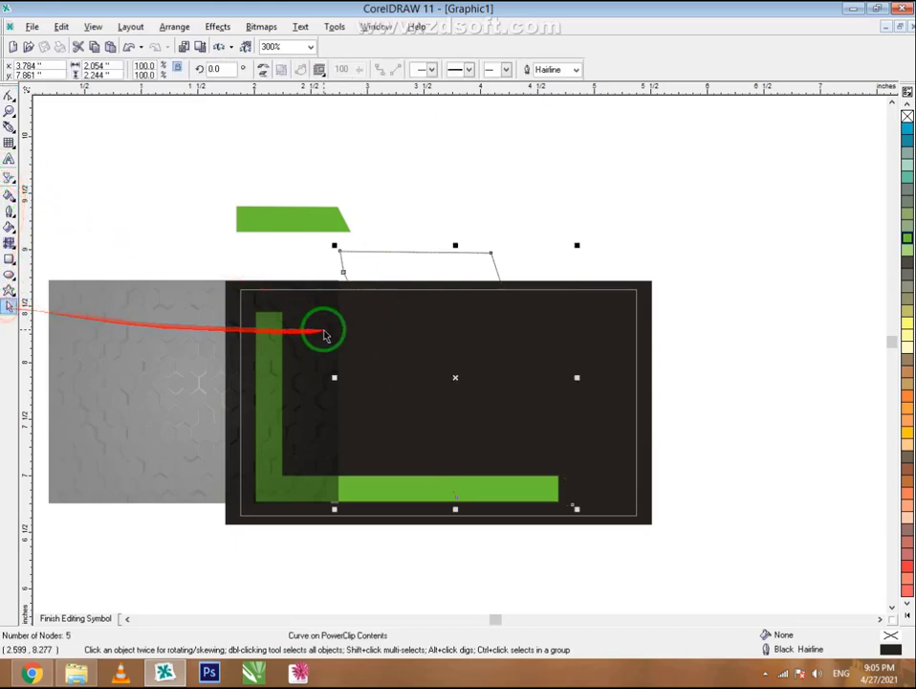
key("Delete")
left_click_drag(103, 389, 394, 608)
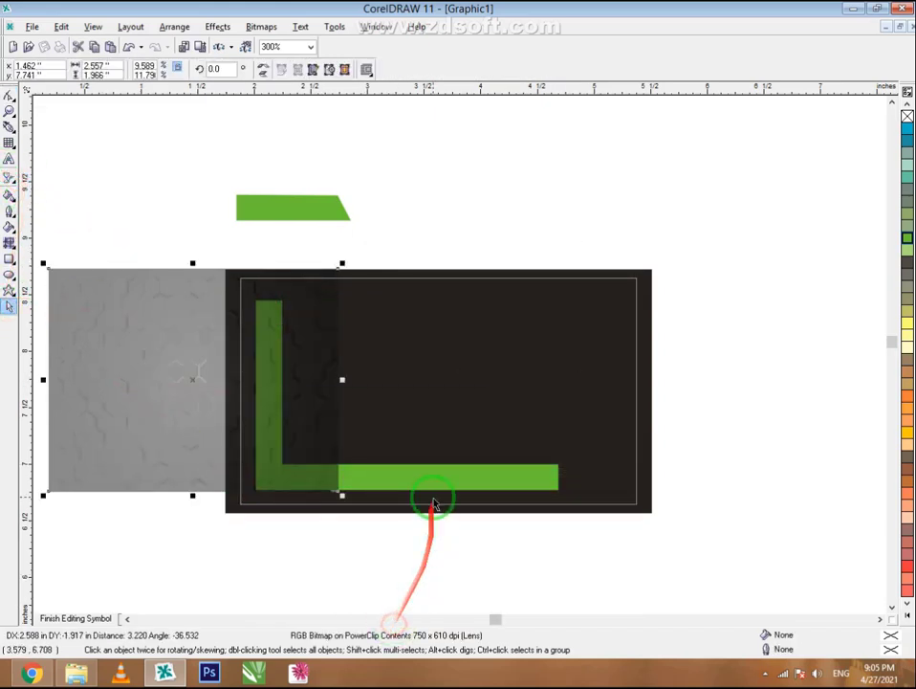
left_click_drag(138, 422, 120, 317)
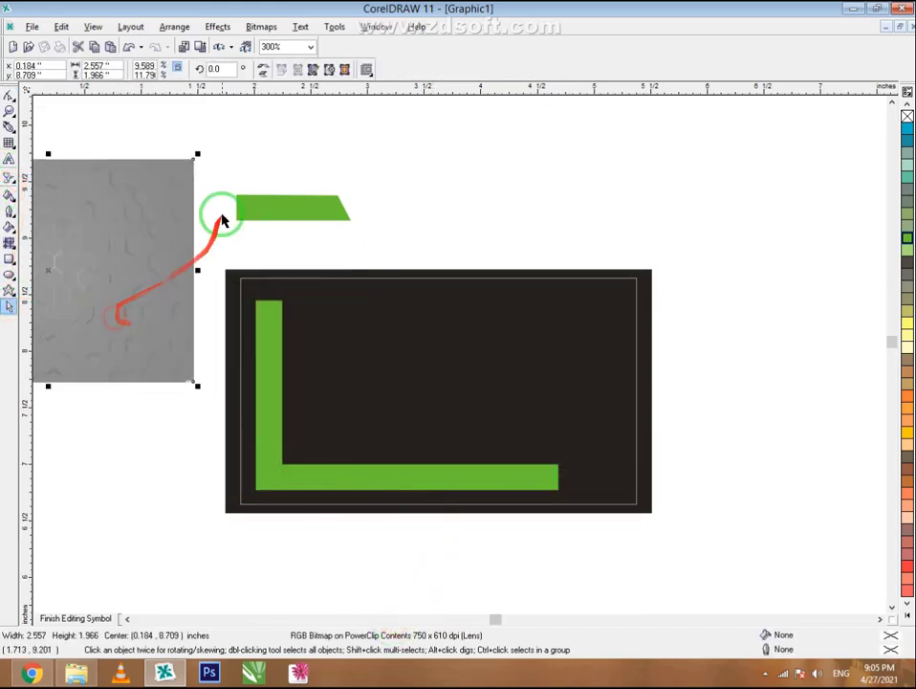
- Flip the loose green bar 180° and place copies along the card's top-right and bottom-right
left_click(283, 221)
left_click(263, 69)
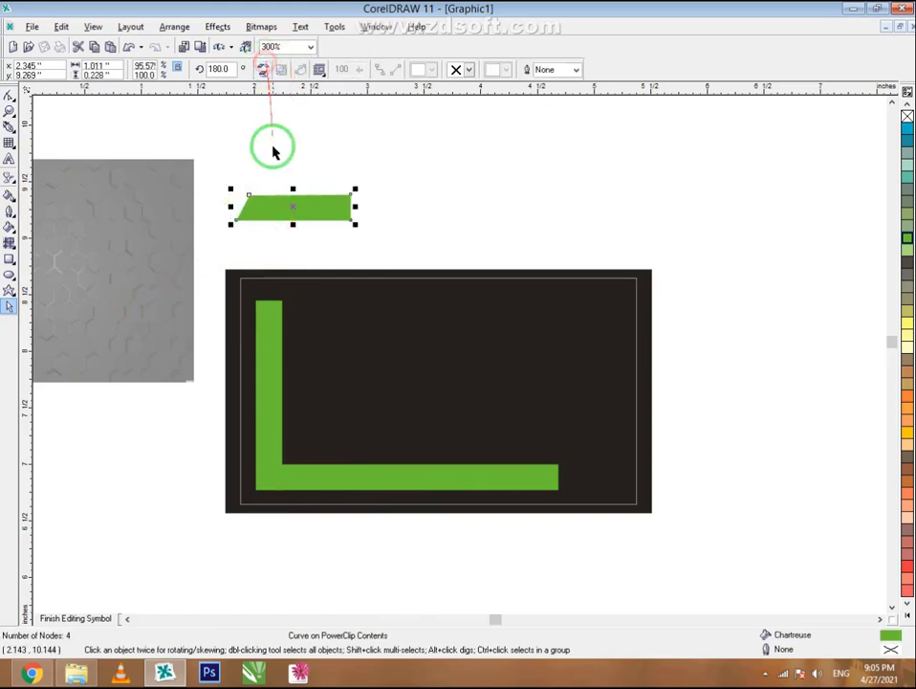
left_click_drag(284, 207, 419, 302)
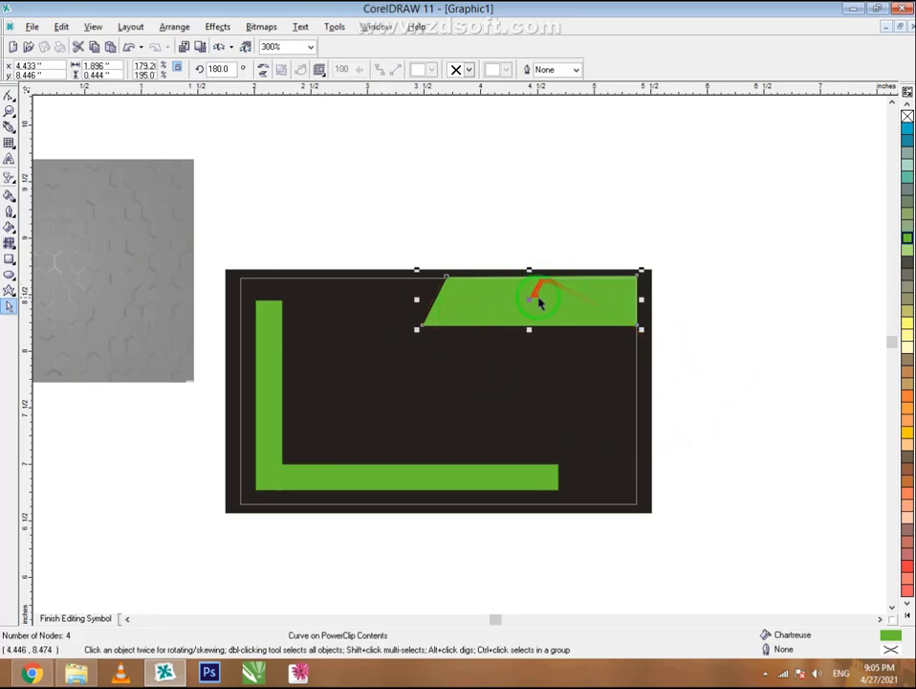
left_click_drag(540, 302, 531, 471)
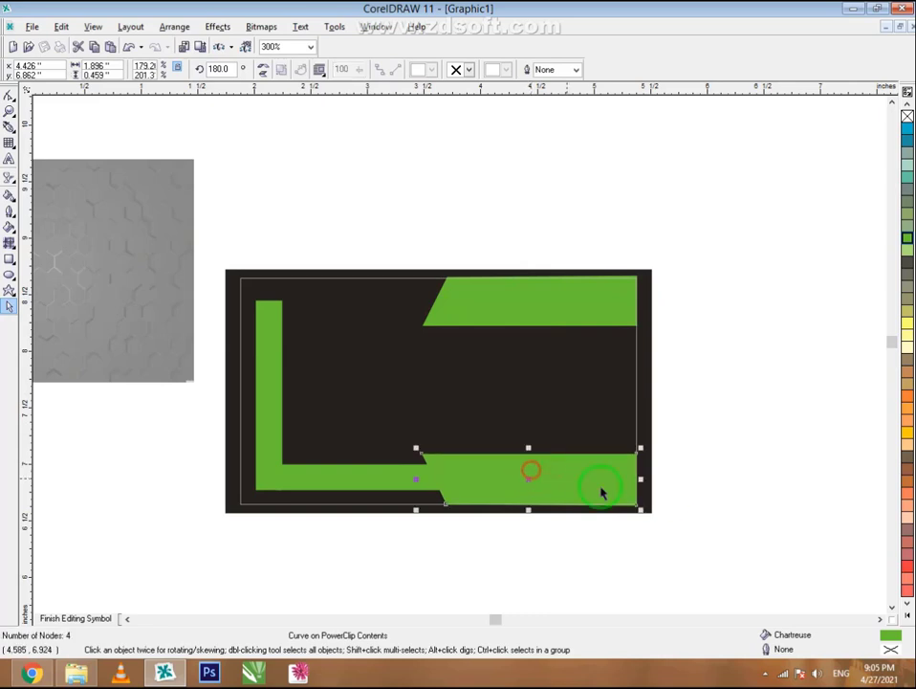
- Stretch the bottom-right green bar slightly left and shift the vertical green bar
left_click(669, 497)
left_click(510, 473)
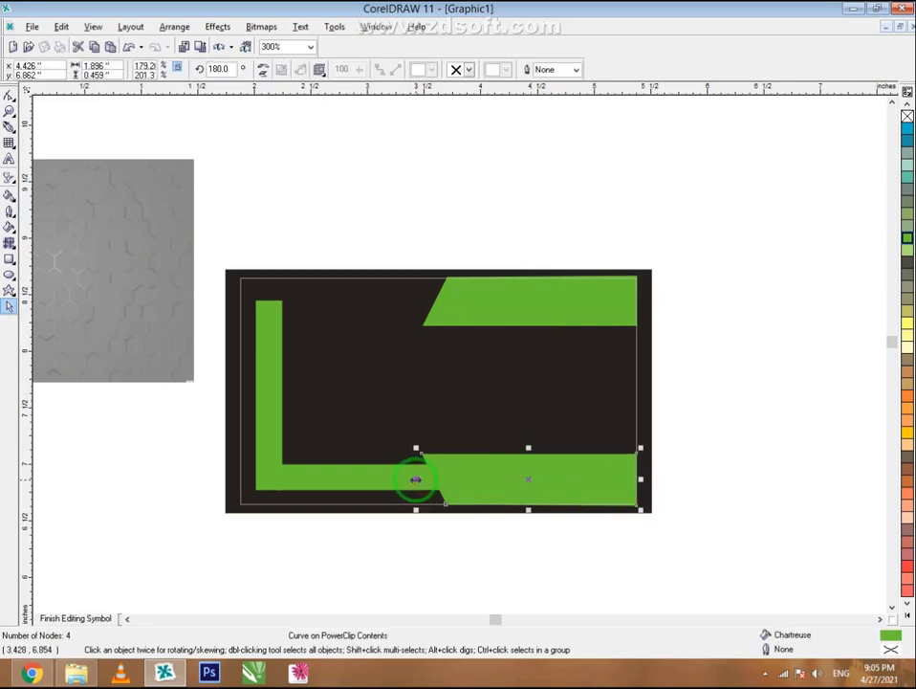
left_click_drag(416, 480, 383, 472)
left_click(548, 552)
left_click(392, 574)
left_click_drag(275, 419, 287, 400)
left_click(321, 575)
scroll(271, 464, "up", 2)
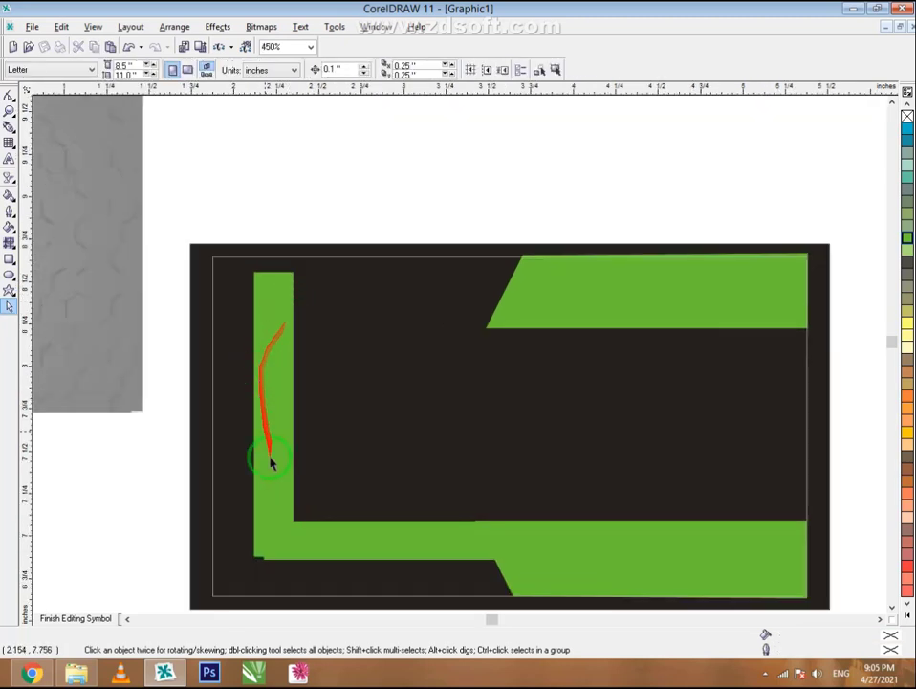
- Raise the vertical green bar and bottom-align it with the lower horizontal bar
left_click_drag(280, 552, 270, 470)
left_click(149, 313)
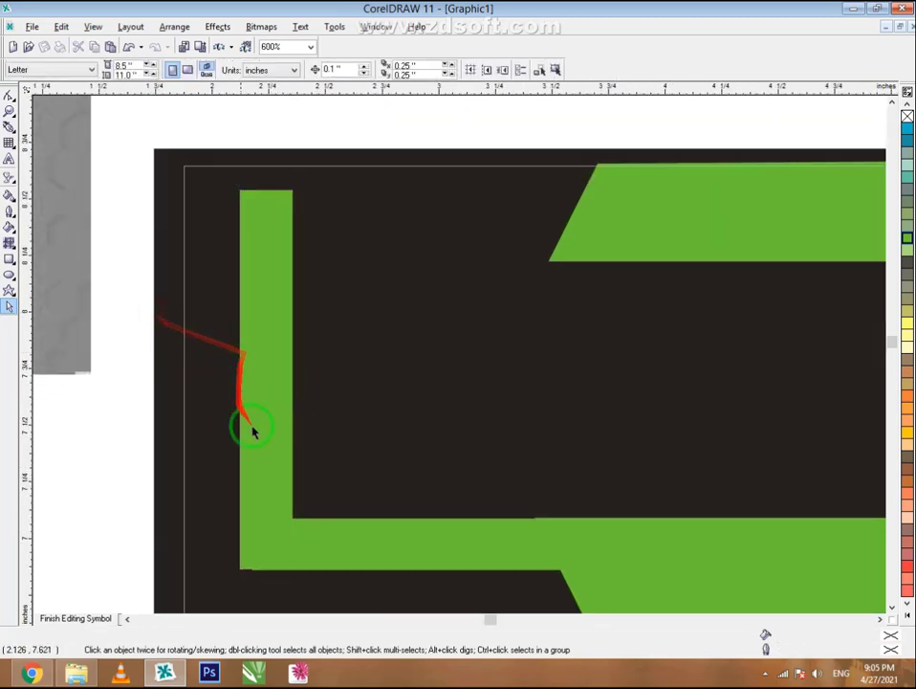
scroll(253, 579, "up", 2)
left_click(219, 483)
left_click(370, 530, "shift")
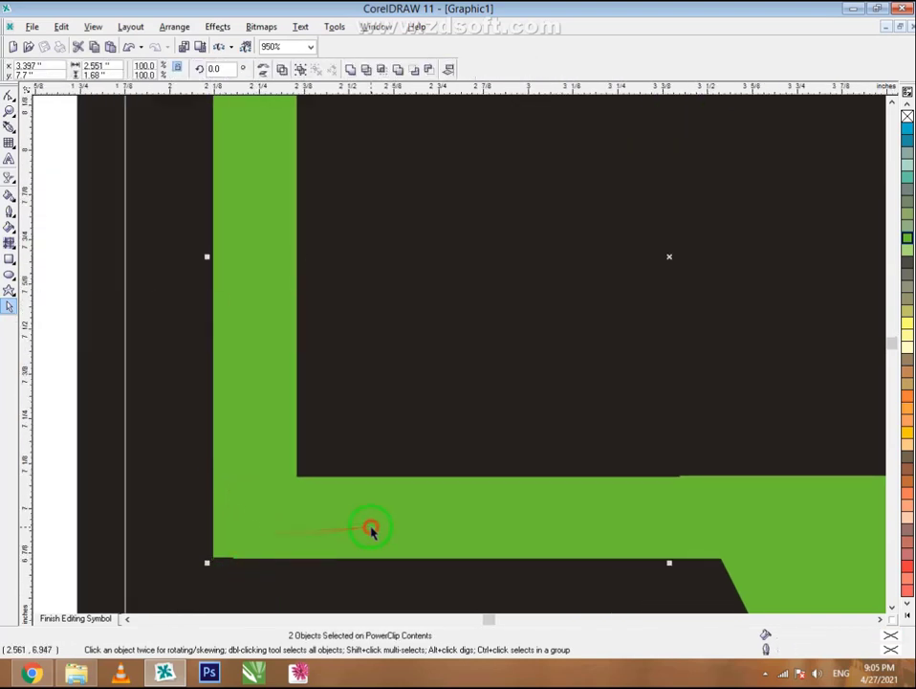
right_click(356, 529)
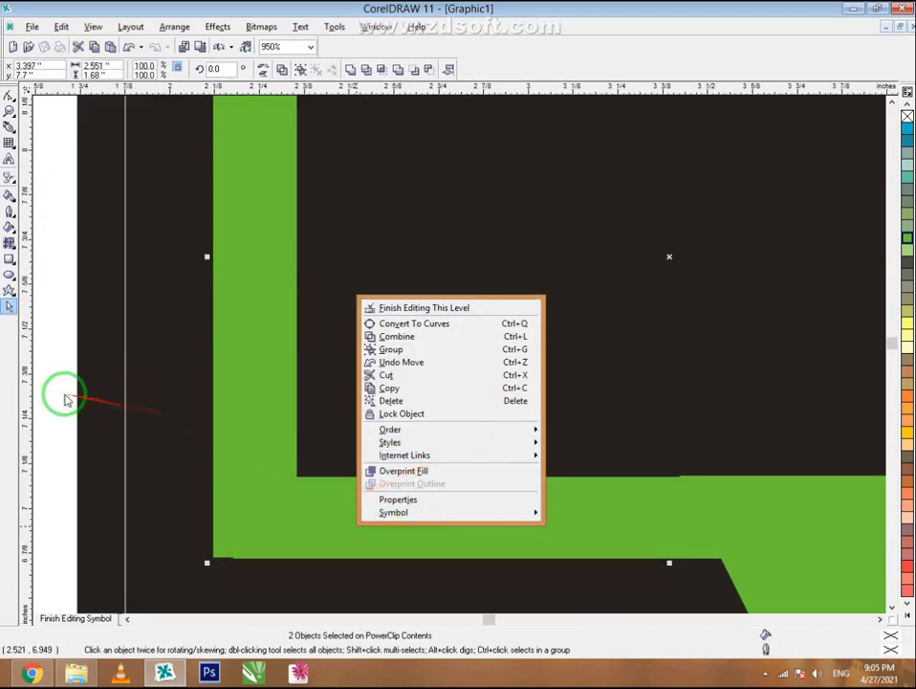
left_click(61, 392)
left_click(447, 67)
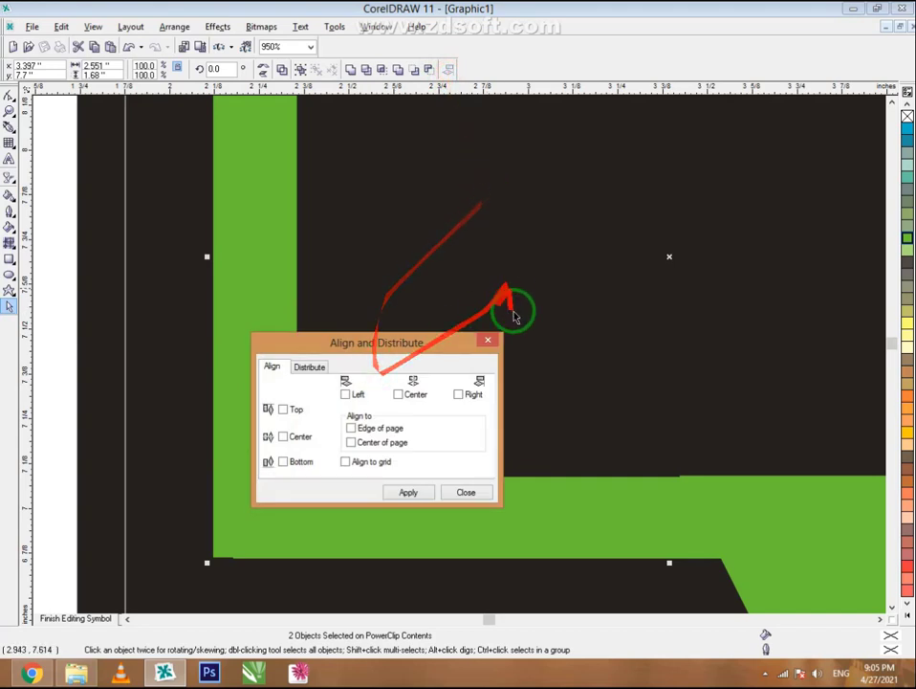
left_click(292, 465)
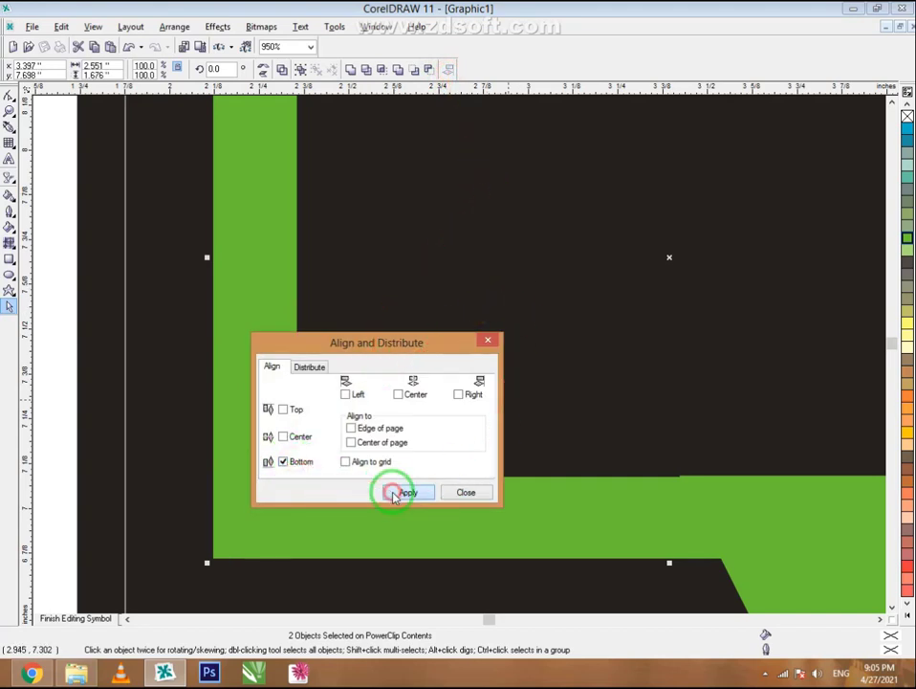
left_click(449, 492)
scroll(254, 453, "down", 2)
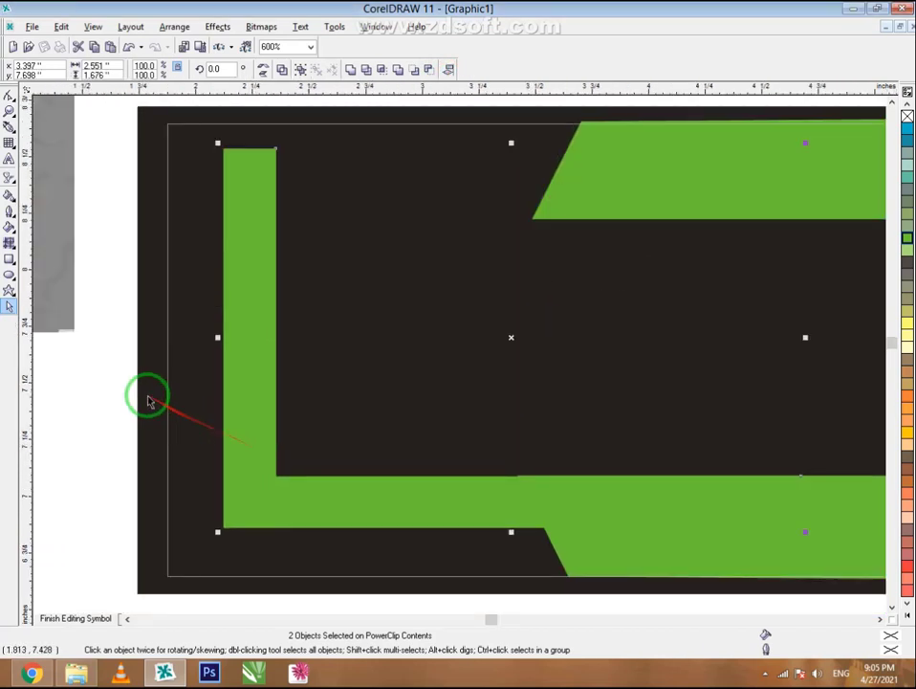
left_click(105, 385)
- Copy the 2.496-inch lower green bar and place the copy along the frame's top
right_click(371, 498)
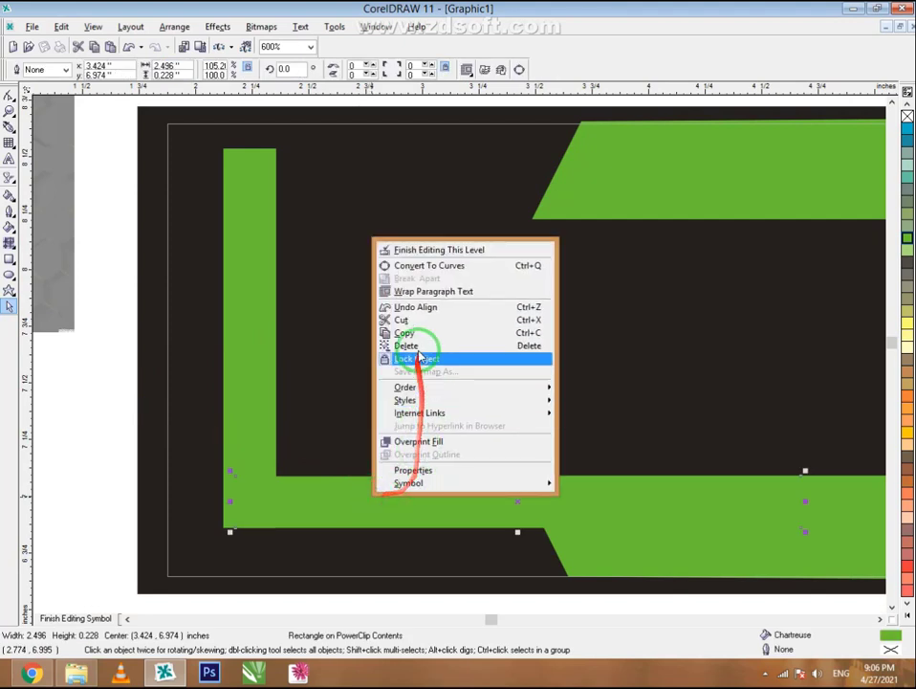
left_click(423, 332)
right_click(133, 432)
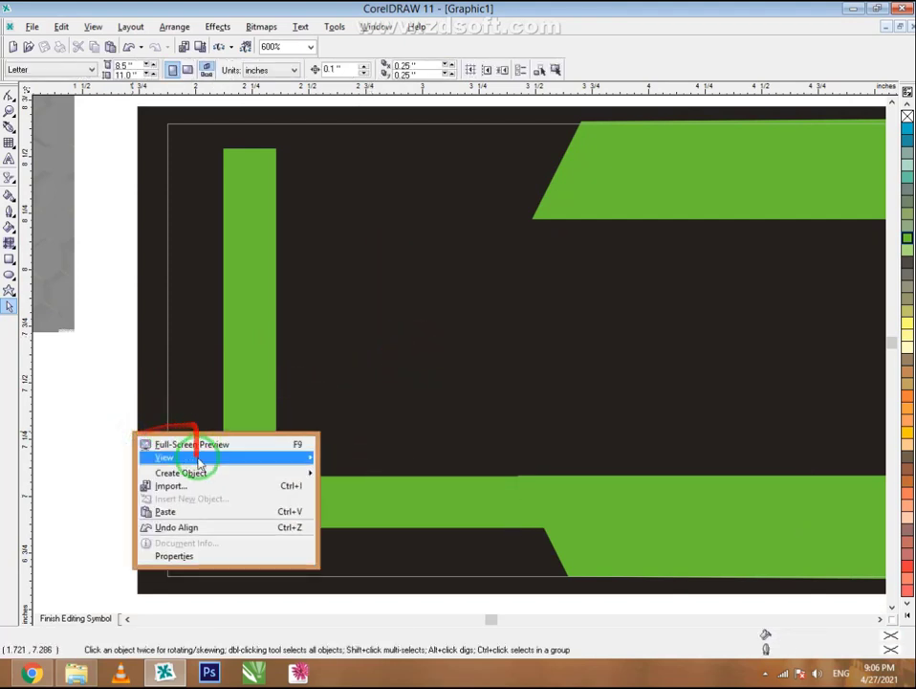
left_click(328, 529)
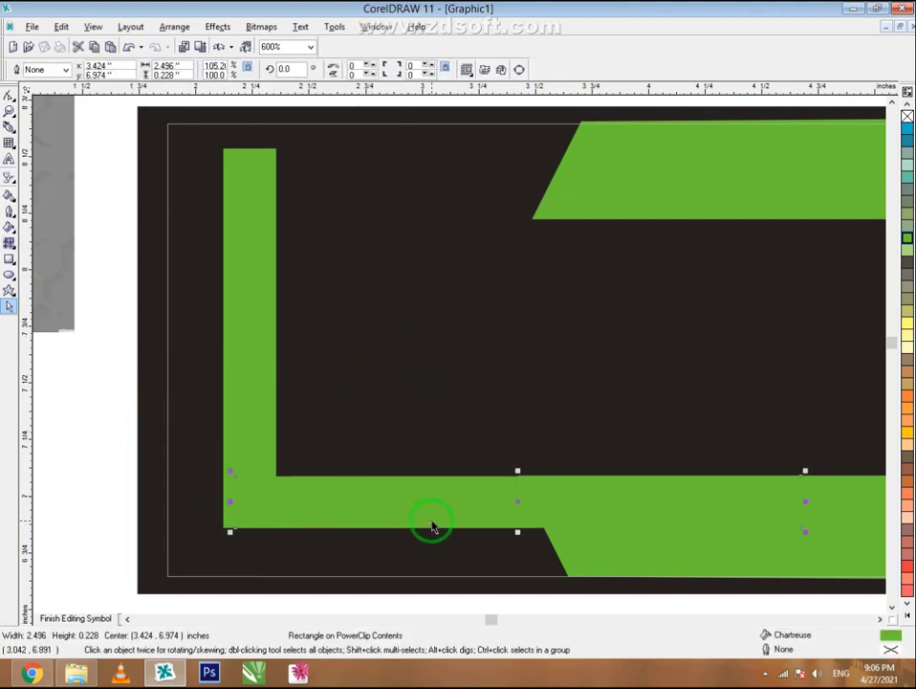
left_click_drag(431, 526, 403, 214)
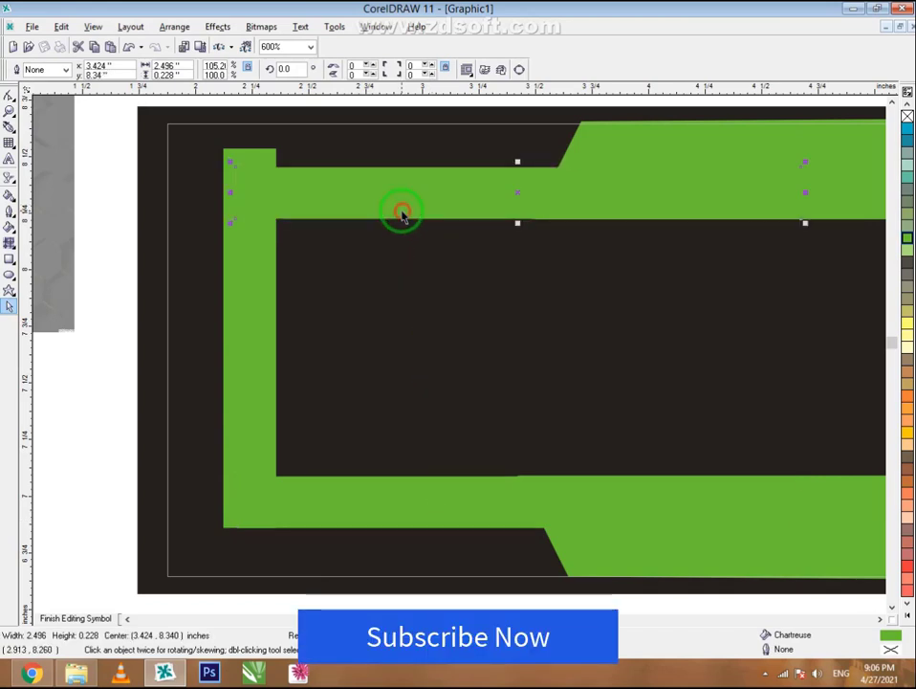
scroll(522, 191, "up", 4)
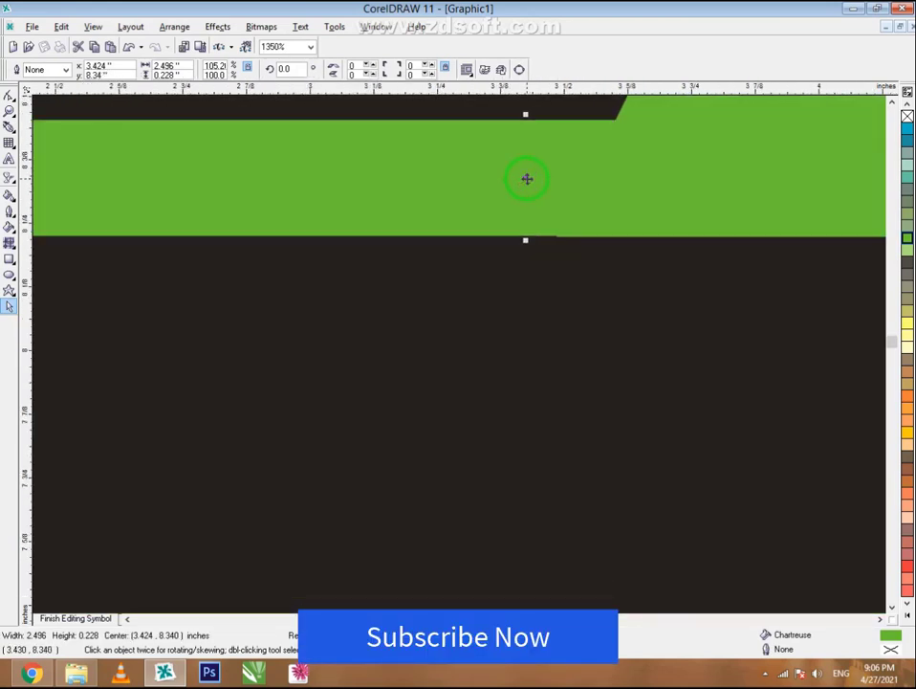
scroll(526, 179, "up", 5)
left_click_drag(529, 177, 528, 176)
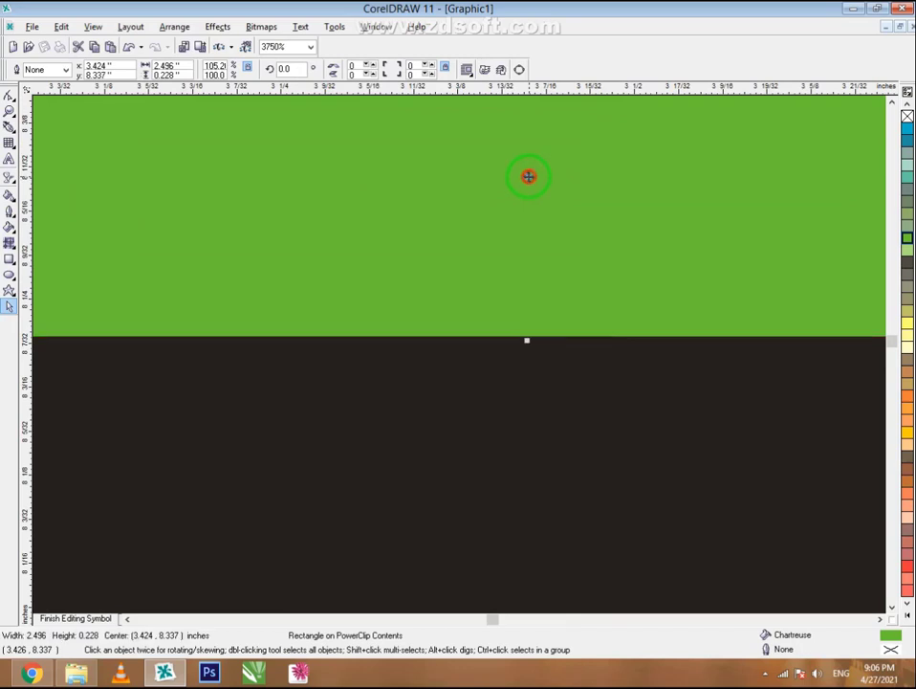
scroll(522, 318, "down", 15)
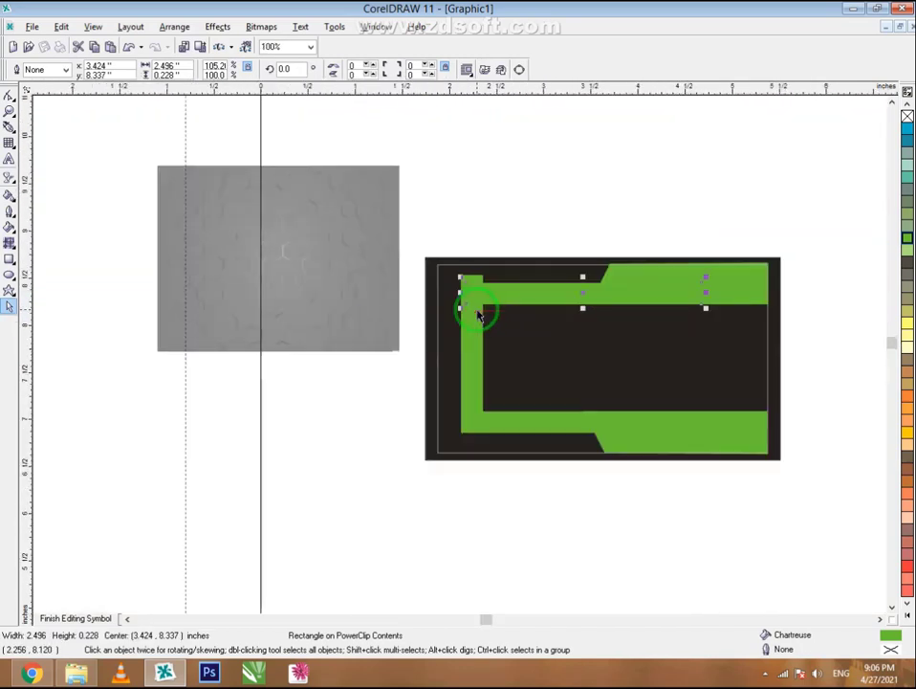
- Trim the vertical chartreuse bar to 1.593 inches so its top sits flush with the top bar
scroll(478, 316, "up", 10)
left_click(352, 295)
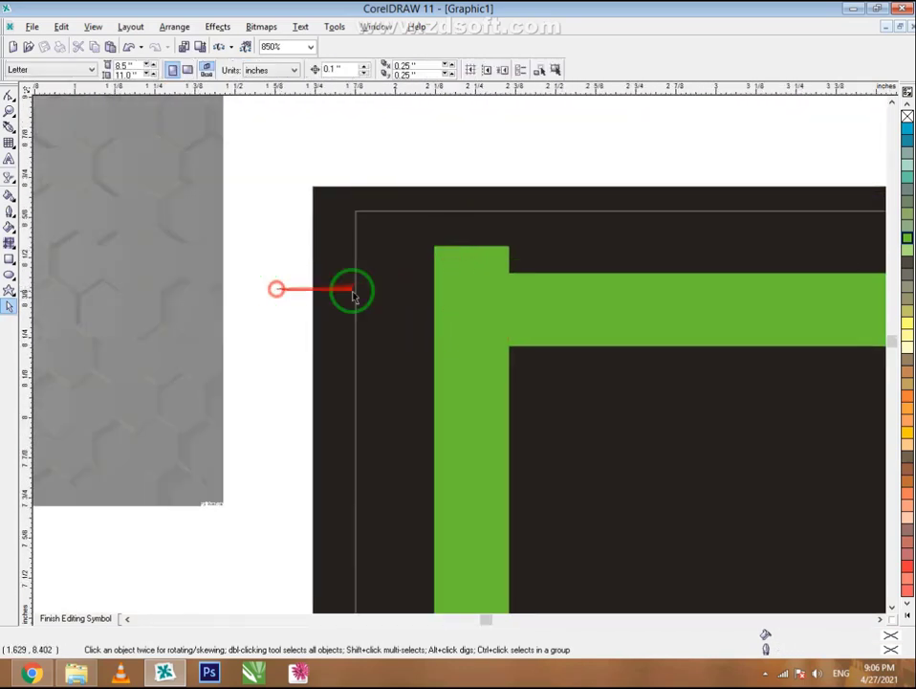
left_click(463, 255)
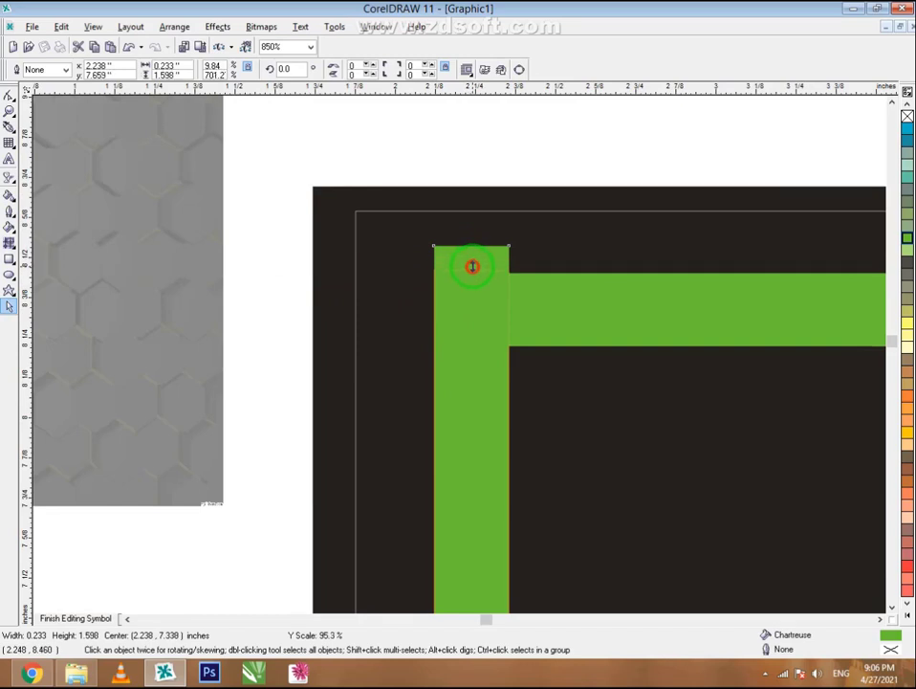
left_click_drag(472, 268, 471, 268)
left_click(270, 301)
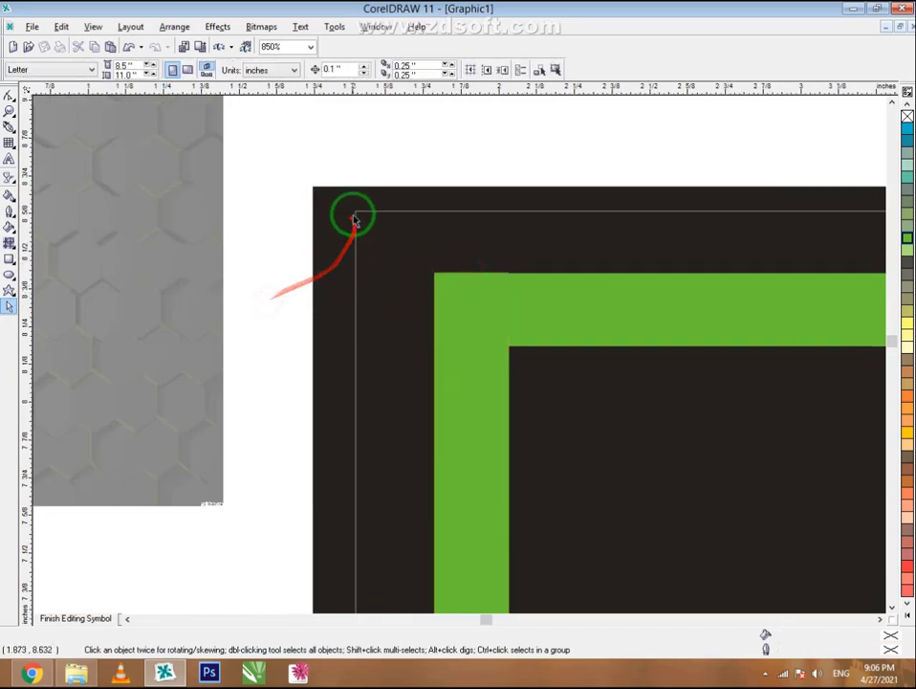
scroll(354, 218, "down", 1)
scroll(485, 268, "up", 2)
left_click(447, 300)
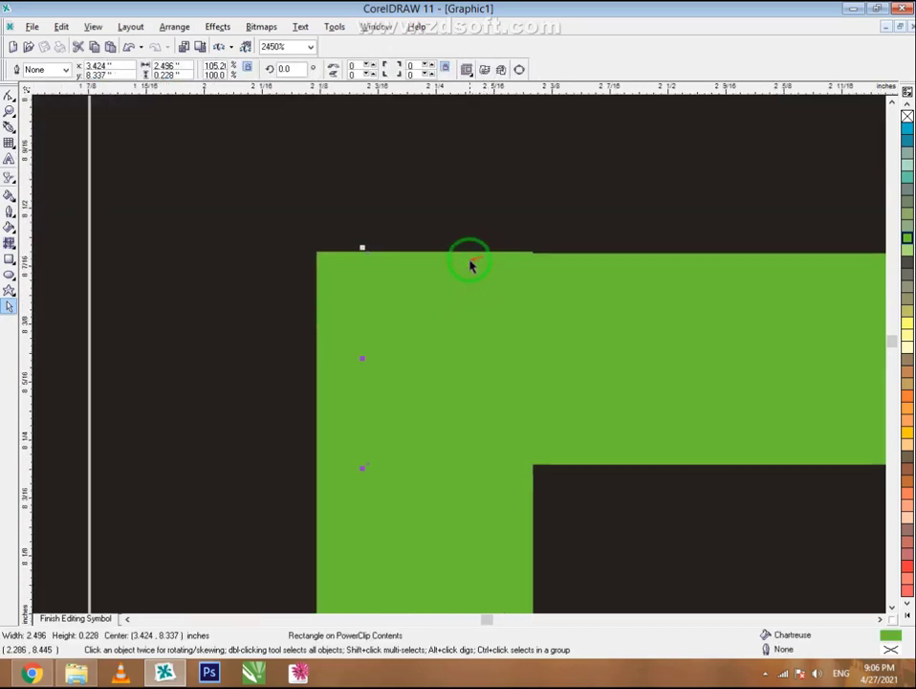
scroll(470, 262, "up", 1)
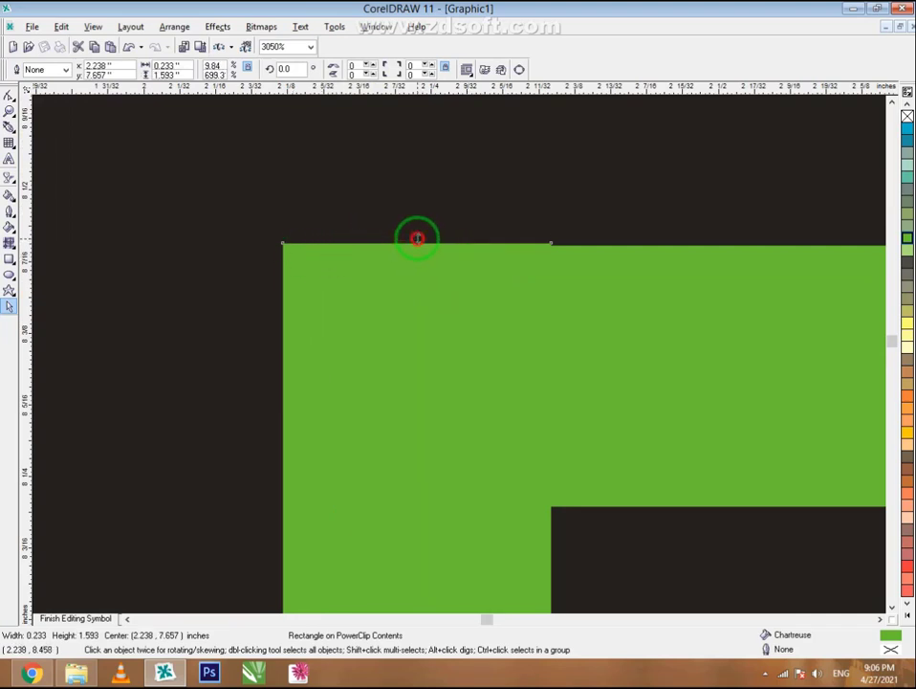
scroll(359, 215, "down", 5)
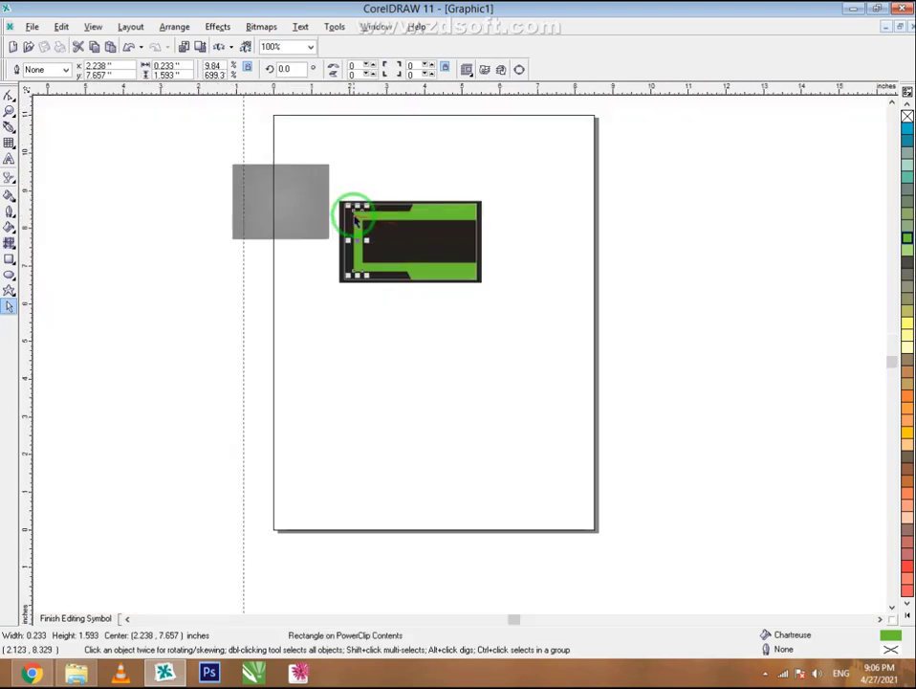
scroll(426, 357, "up", 2)
scroll(434, 569, "down", 1)
scroll(370, 413, "down", 2)
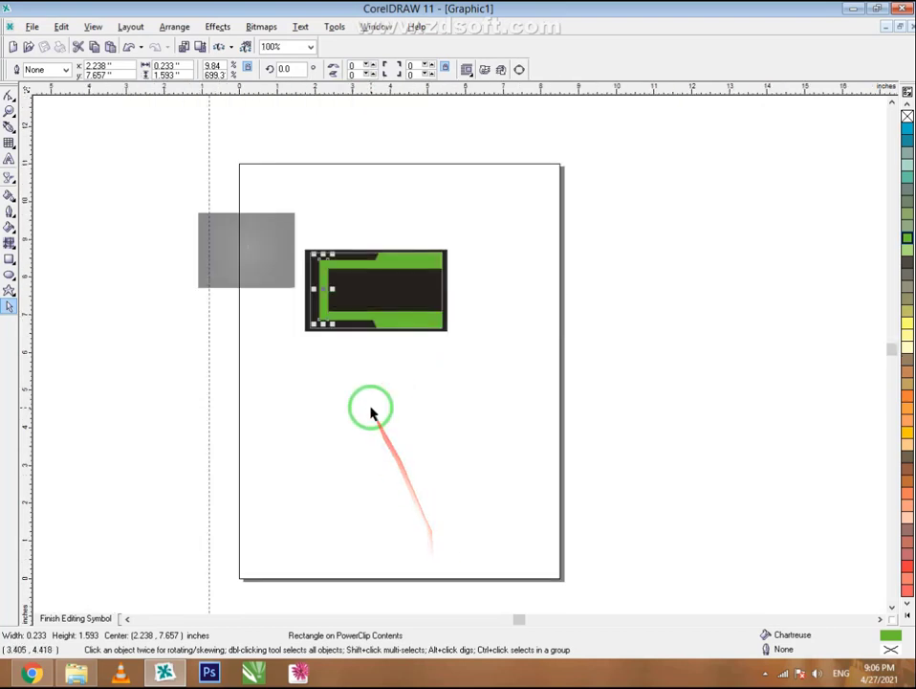
- Place the hexagon texture over the card's dark centre, scaled and stretched to fill it
left_click(8, 111)
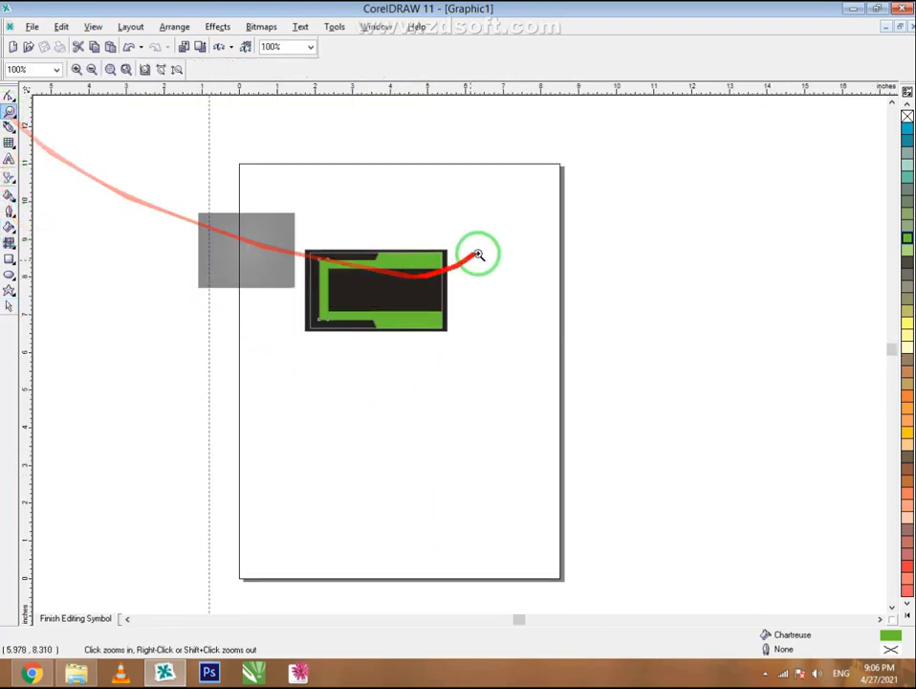
left_click_drag(247, 345, 249, 343)
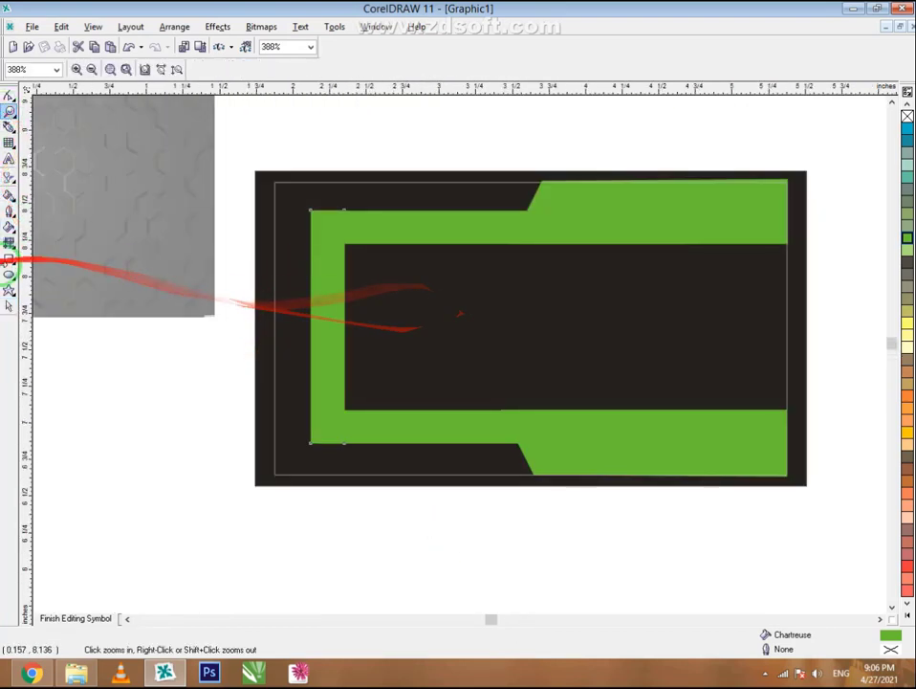
left_click(9, 306)
left_click_drag(70, 282, 636, 370)
scroll(636, 371, "up", 1)
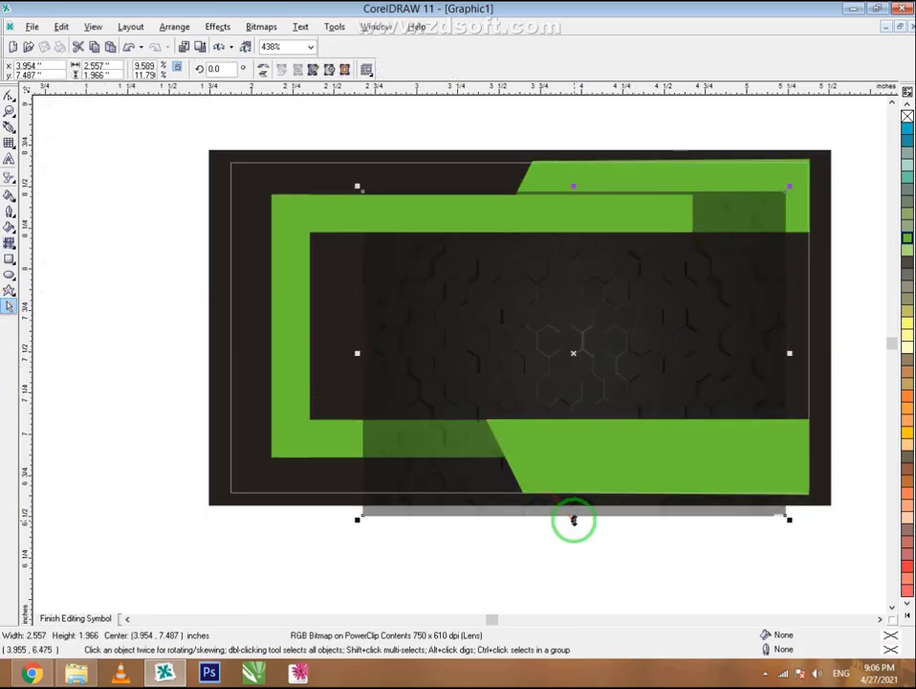
mouse_move(569, 431)
left_mouse_down()
mouse_move(568, 421)
mouse_move(570, 452)
left_mouse_up()
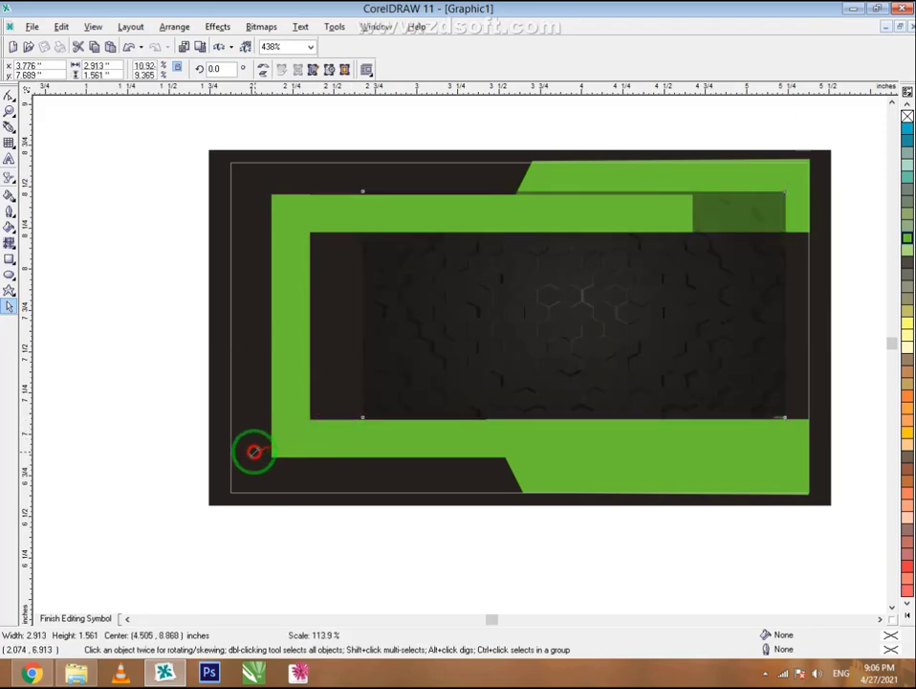
left_click_drag(253, 450, 540, 196)
left_click_drag(795, 327, 819, 333)
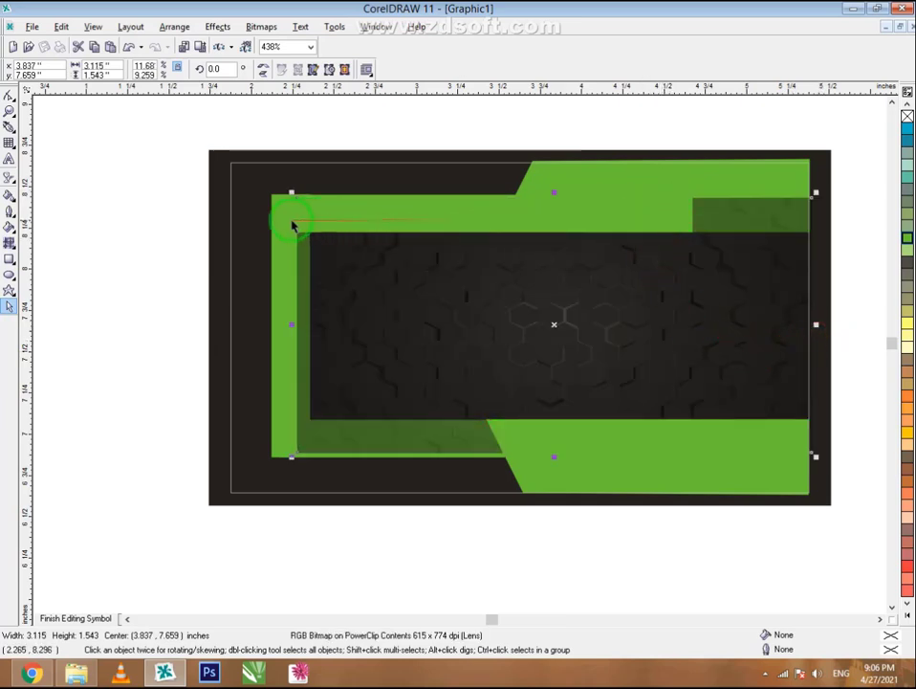
- Send the hexagon texture back two levels with Order > Back One twice
right_click(395, 288)
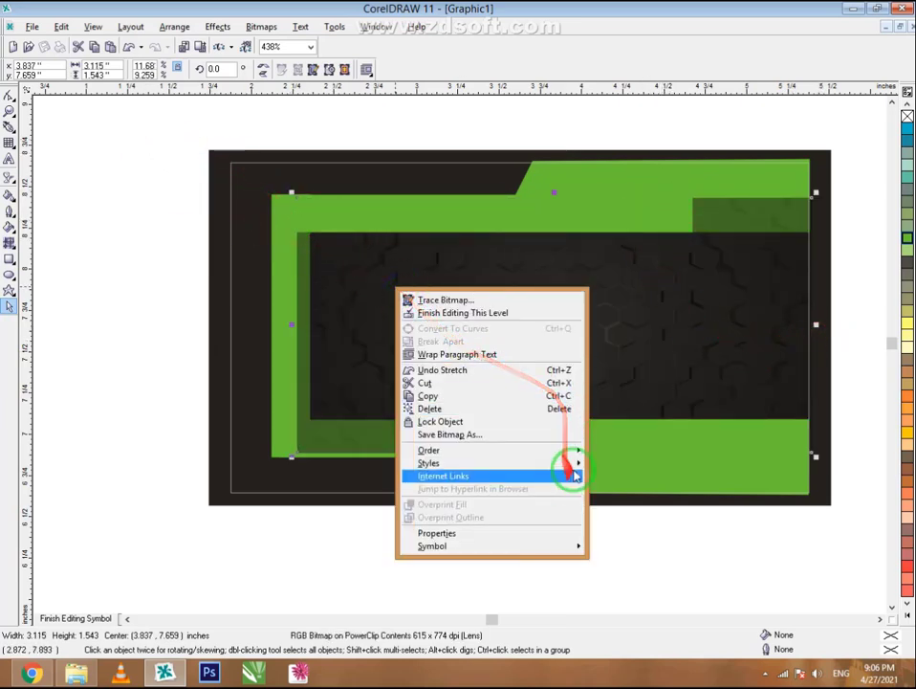
mouse_move(572, 459)
left_click(614, 495)
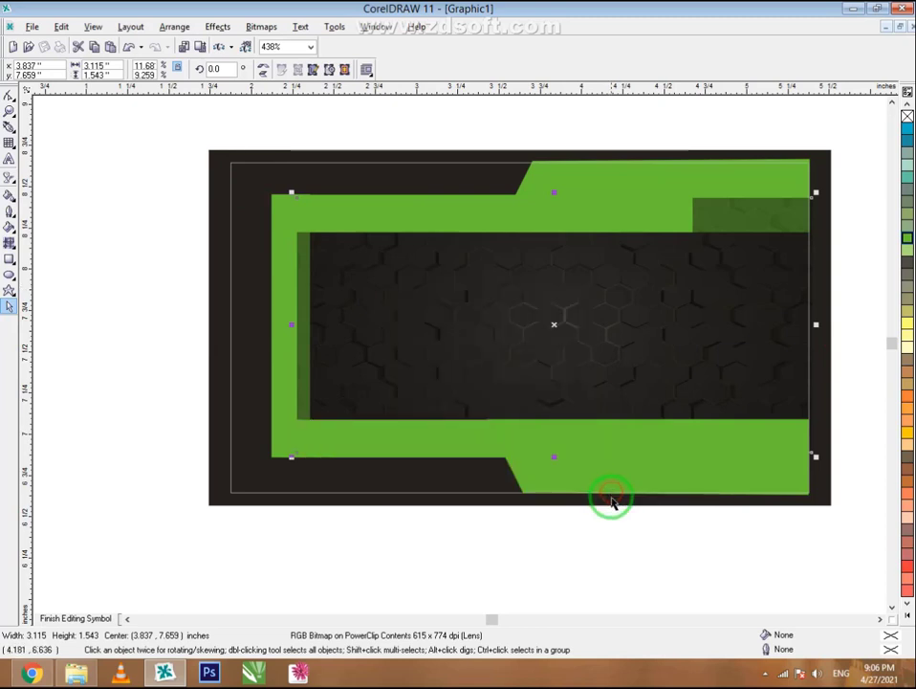
right_click(479, 251)
mouse_move(616, 414)
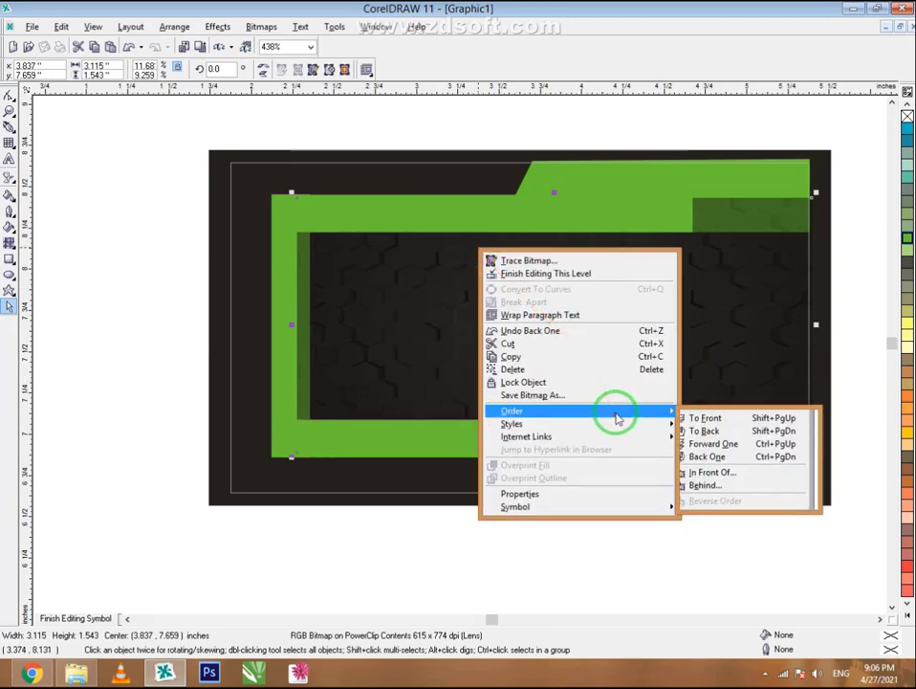
left_click(706, 460)
- Bring the left vertical green bar to the front
scroll(661, 542, "down", 1)
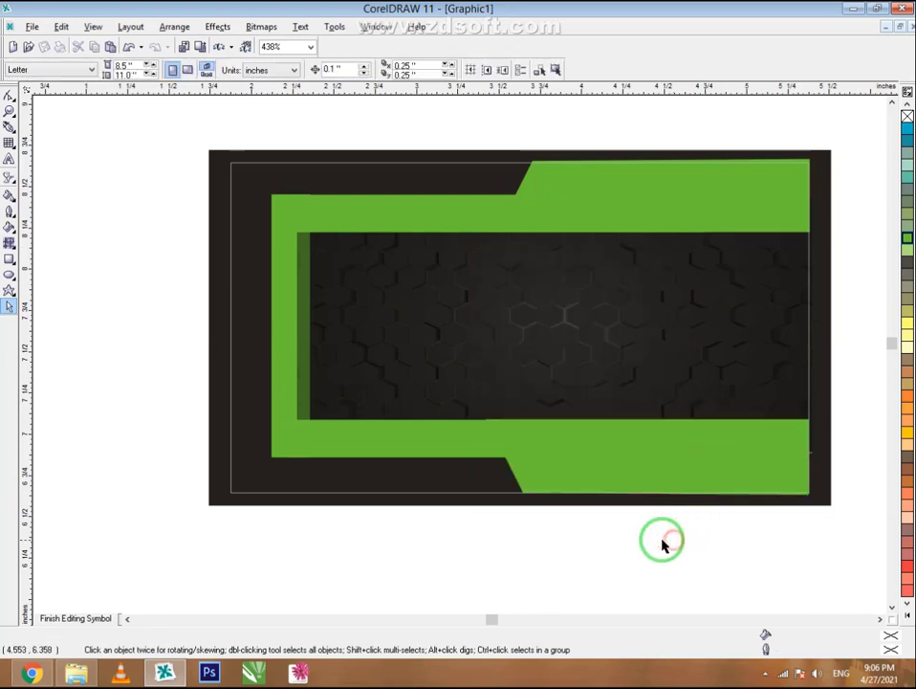
left_click(298, 287)
scroll(297, 284, "up", 2)
scroll(296, 282, "up", 1)
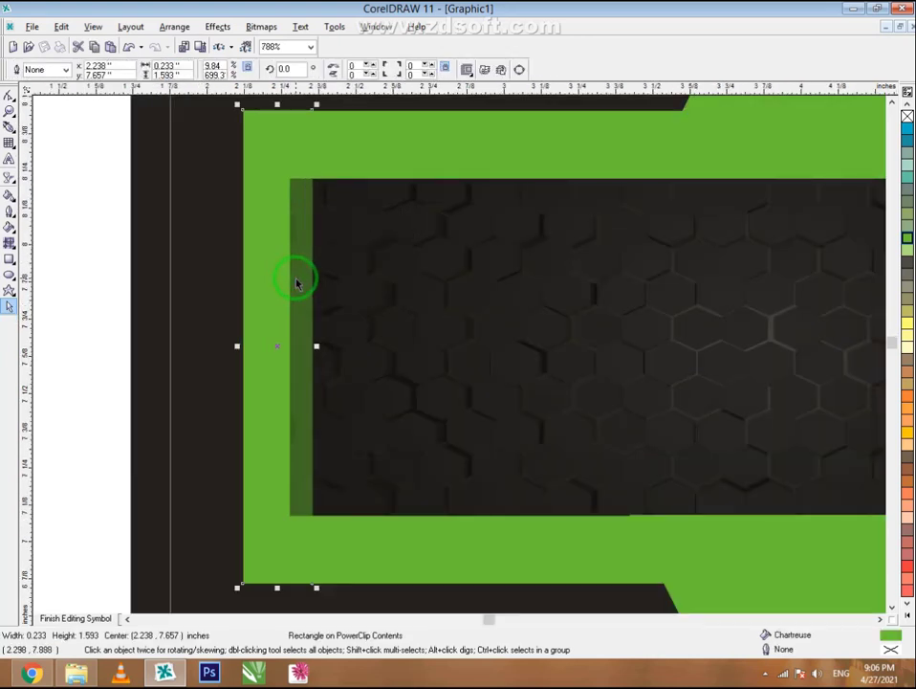
right_click(266, 266)
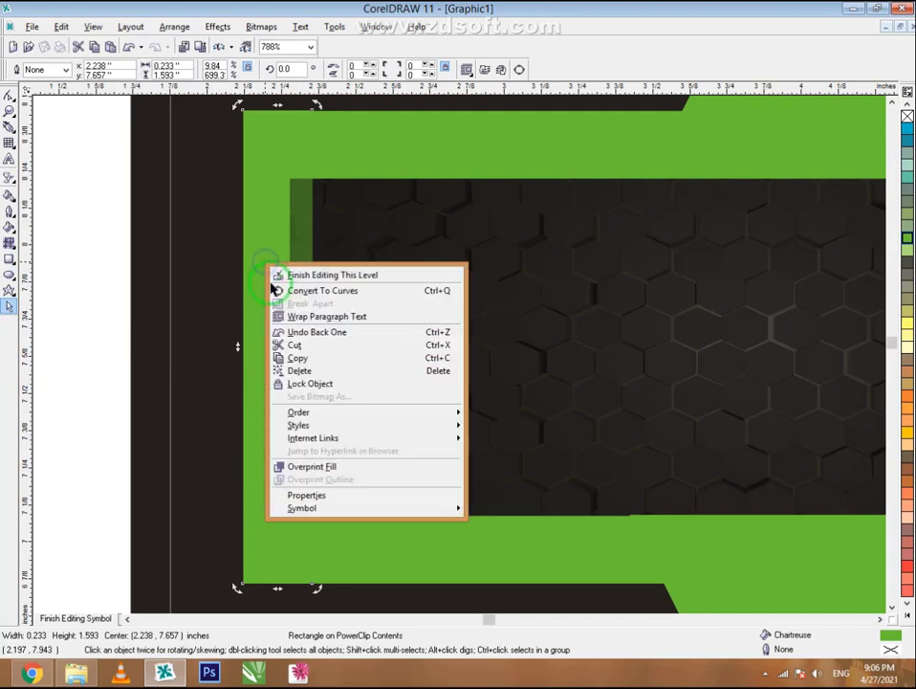
mouse_move(440, 416)
left_click(477, 419)
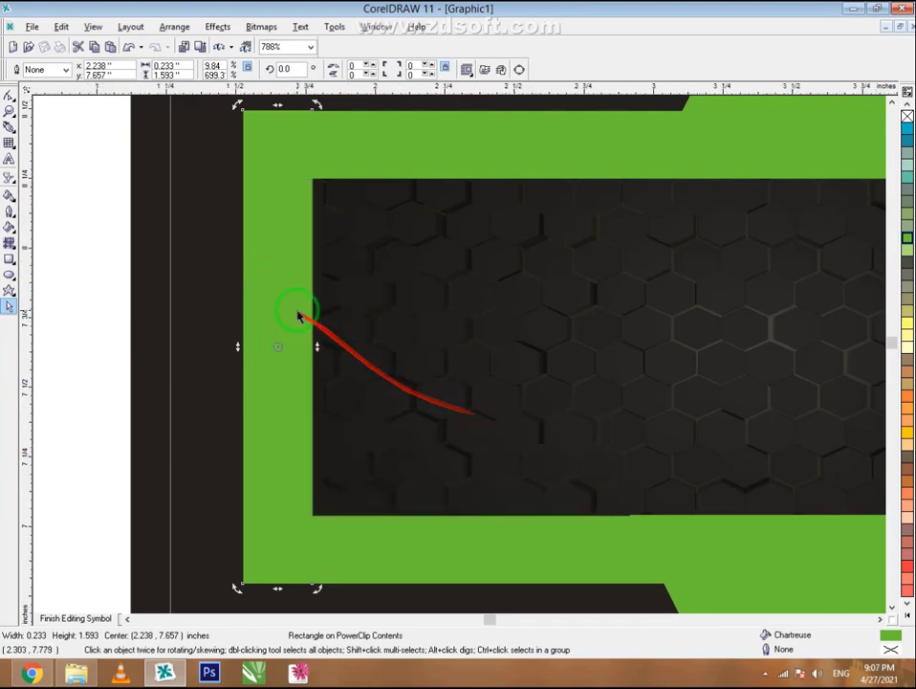
- Finish editing the PowerClip contents of the card
scroll(298, 310, "down", 5)
scroll(269, 294, "up", 1)
scroll(269, 294, "up", 1)
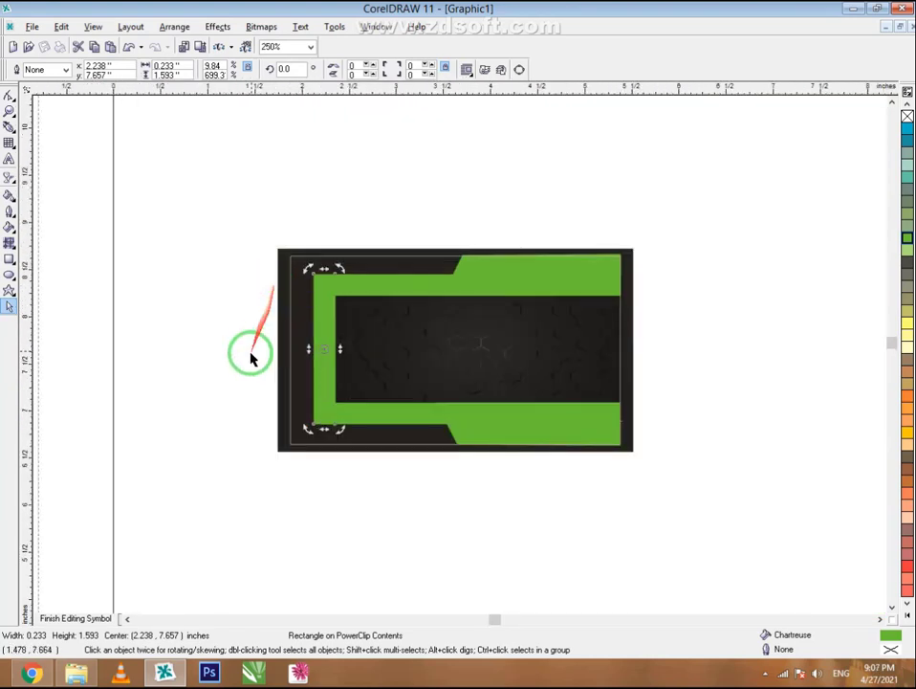
left_click(246, 352)
scroll(365, 307, "up", 1)
left_click(93, 618)
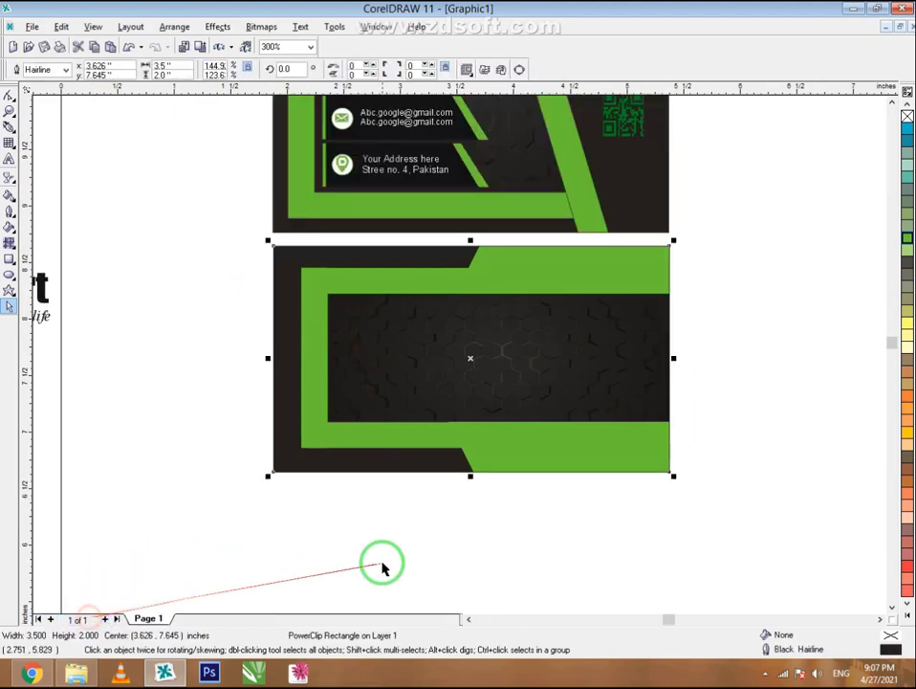
- Move the Creative Art logo objects and the CA emblem onto the back card
scroll(475, 429, "down", 2)
left_click_drag(210, 260, 19, 407)
left_click_drag(164, 343, 691, 387)
left_click(706, 469)
scroll(708, 352, "up", 1)
scroll(713, 354, "up", 1)
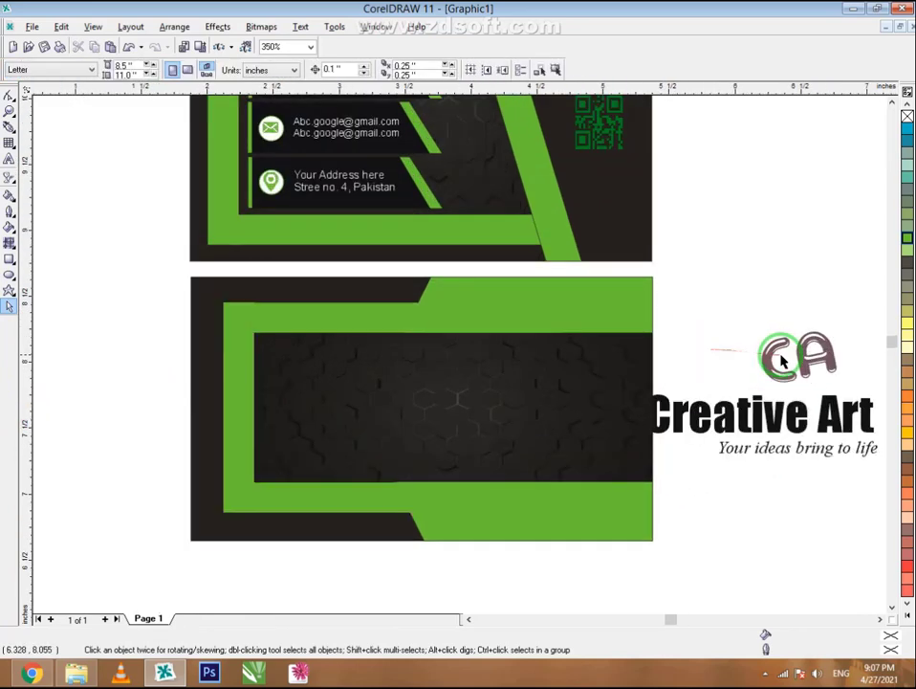
left_click_drag(765, 361, 316, 411)
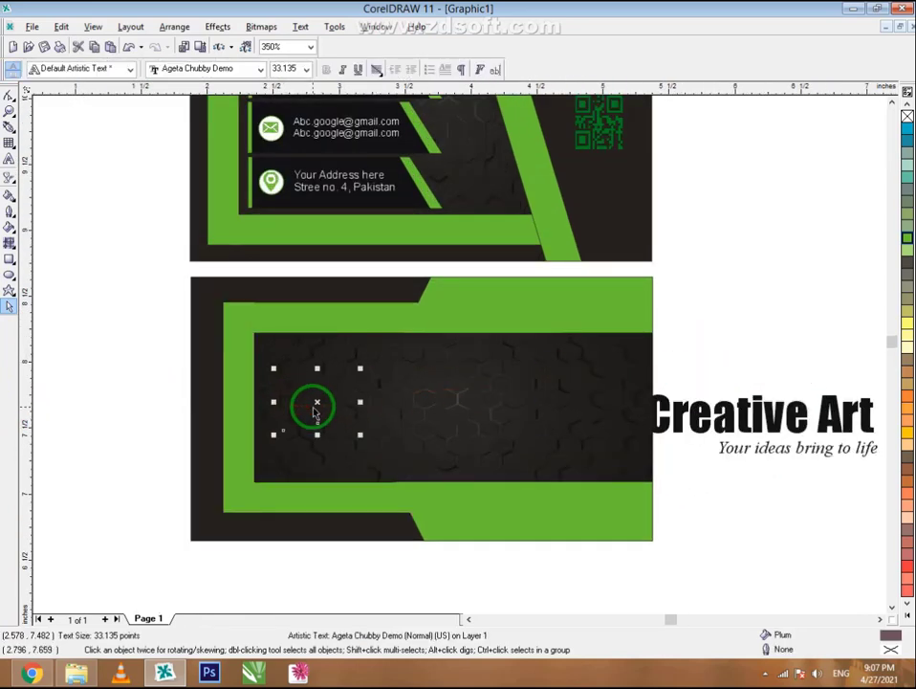
- Bring the CA text to front, coloring the C chartreuse and the A white
right_click(316, 403)
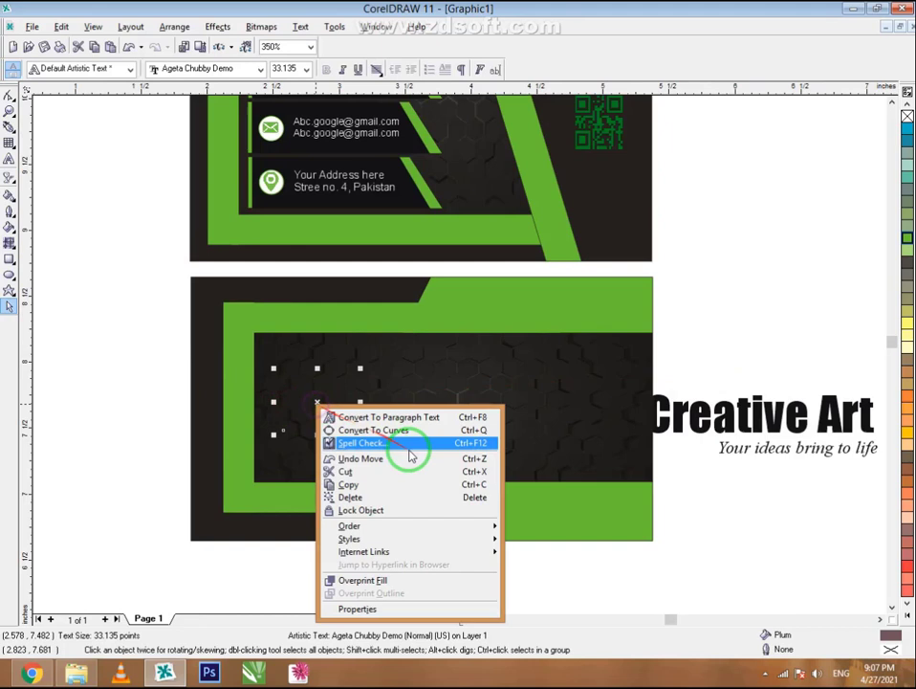
left_click(462, 528)
left_click(509, 531)
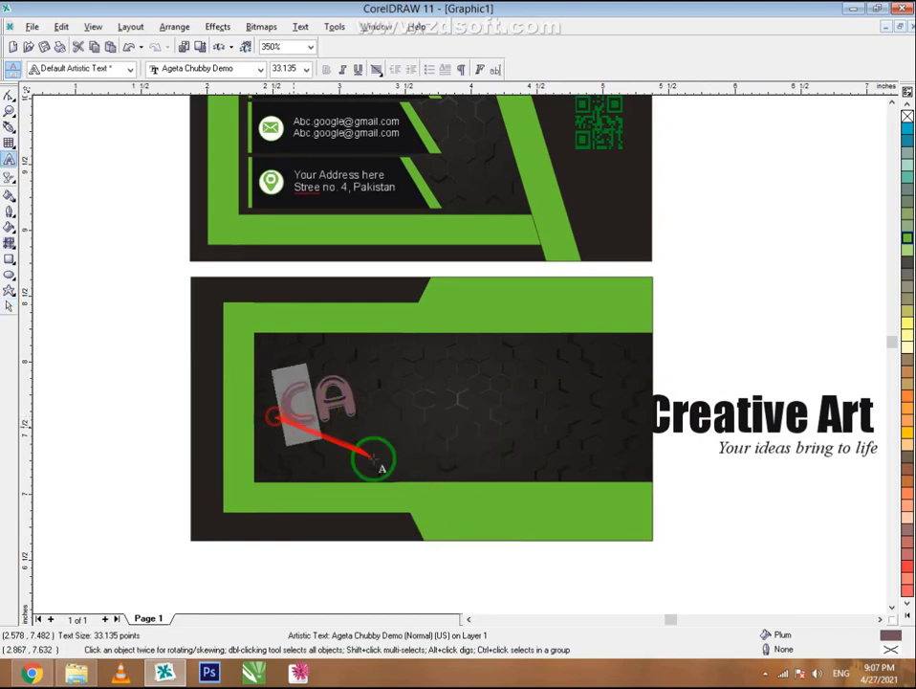
left_click(905, 239)
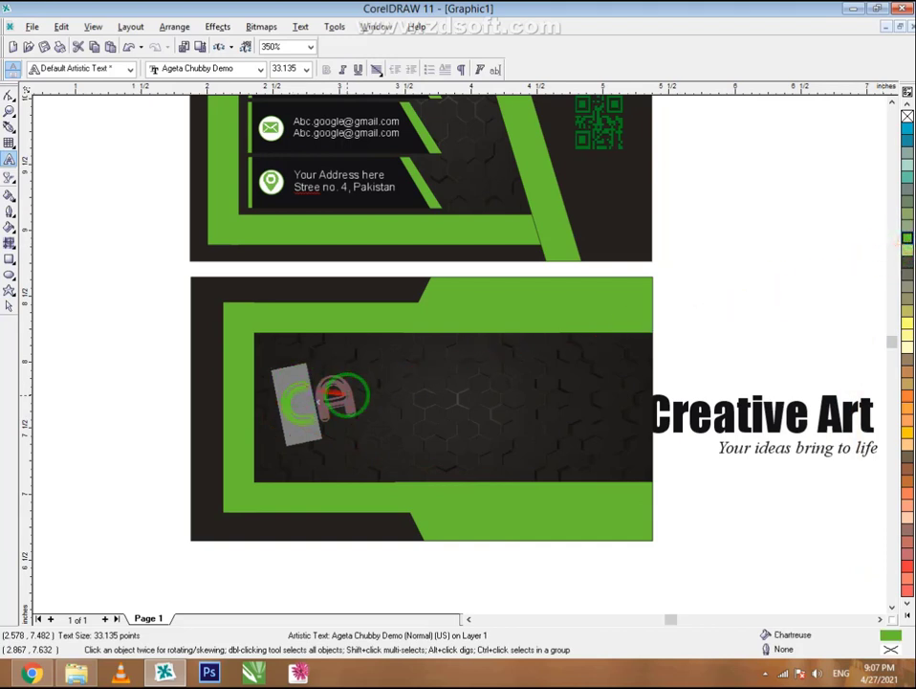
left_click(327, 396)
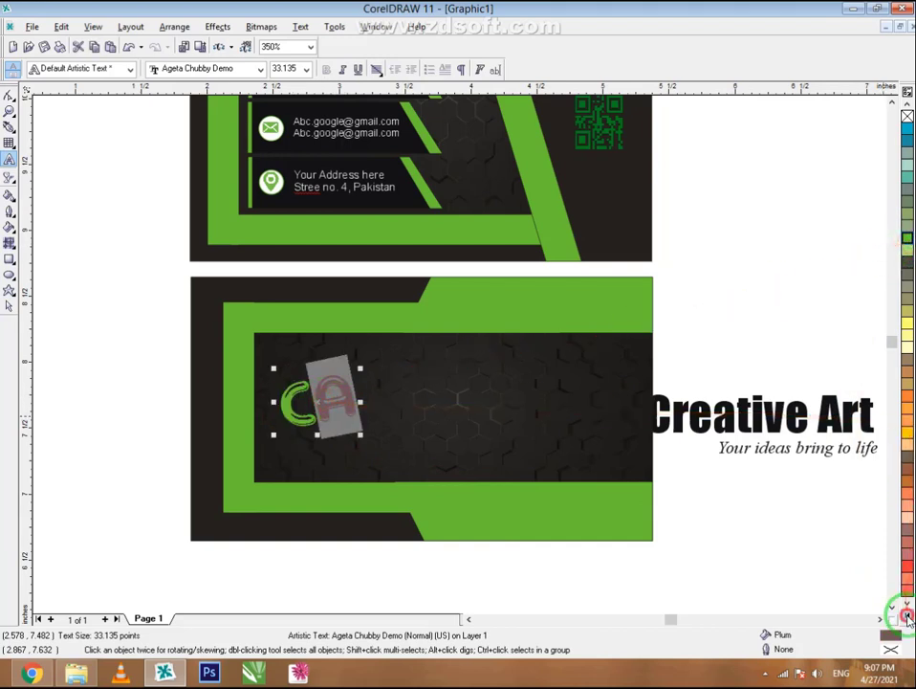
left_click(908, 617)
left_click(880, 240)
- Draw a rectangle frame around the CA logo
left_click(10, 308)
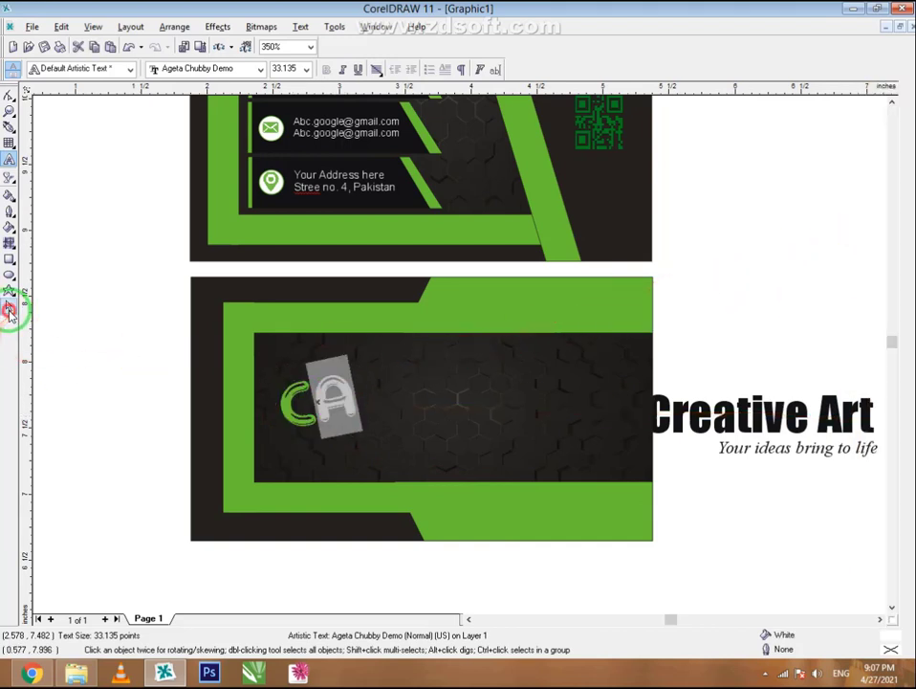
left_click(78, 359)
scroll(251, 411, "up", 1)
scroll(250, 411, "up", 1)
left_click(306, 407)
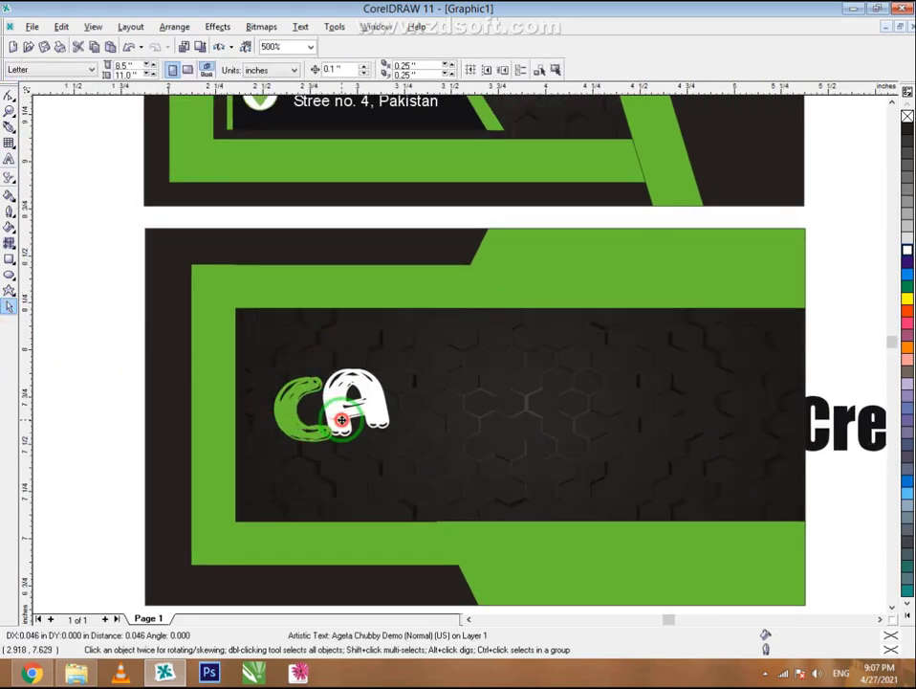
left_click(9, 258)
left_click_drag(267, 342, 400, 471)
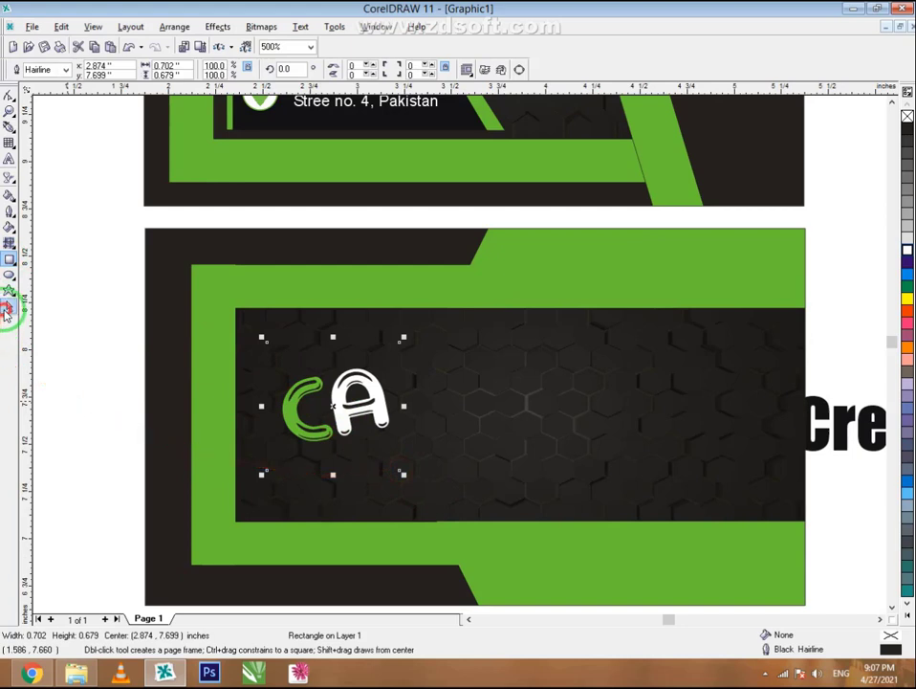
- Give the frame a chartreuse outline 4.0 pt thick
left_click(8, 308)
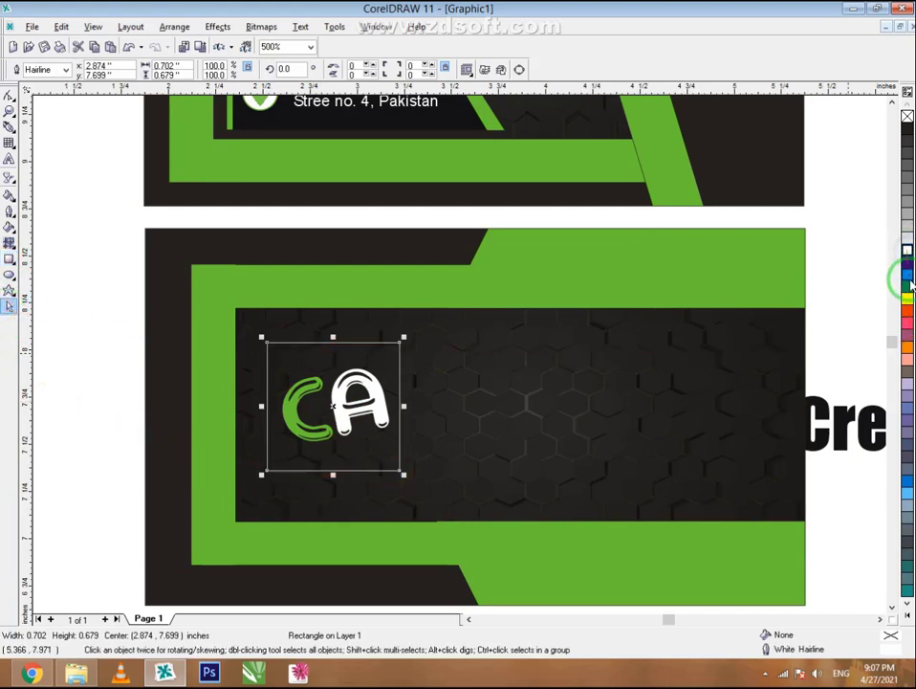
left_click(908, 611)
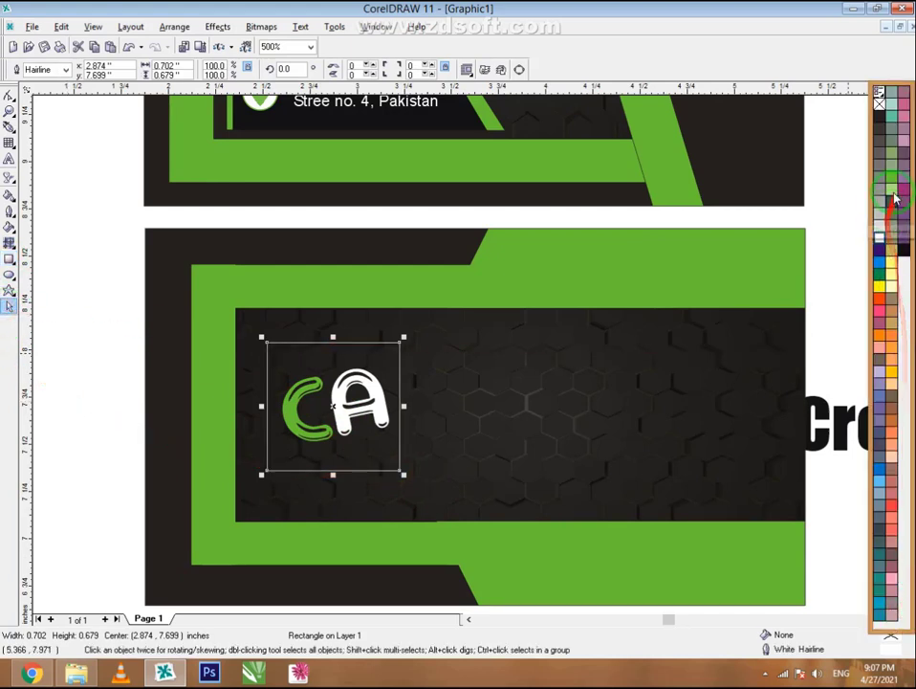
right_click(894, 183)
left_click(66, 69)
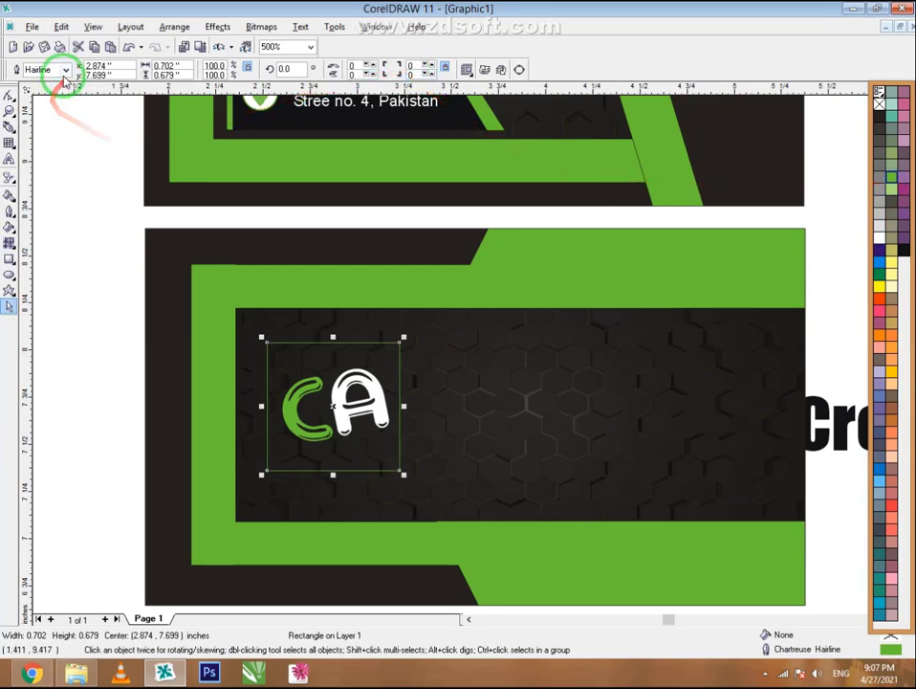
left_click(50, 130)
left_click(59, 269)
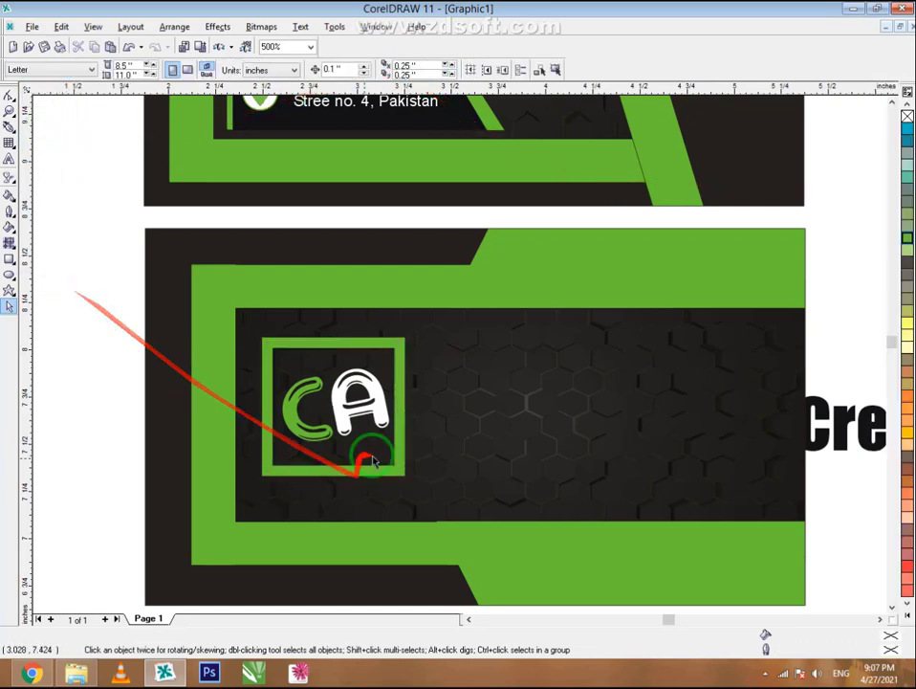
scroll(277, 407, "down", 1)
left_click(306, 366)
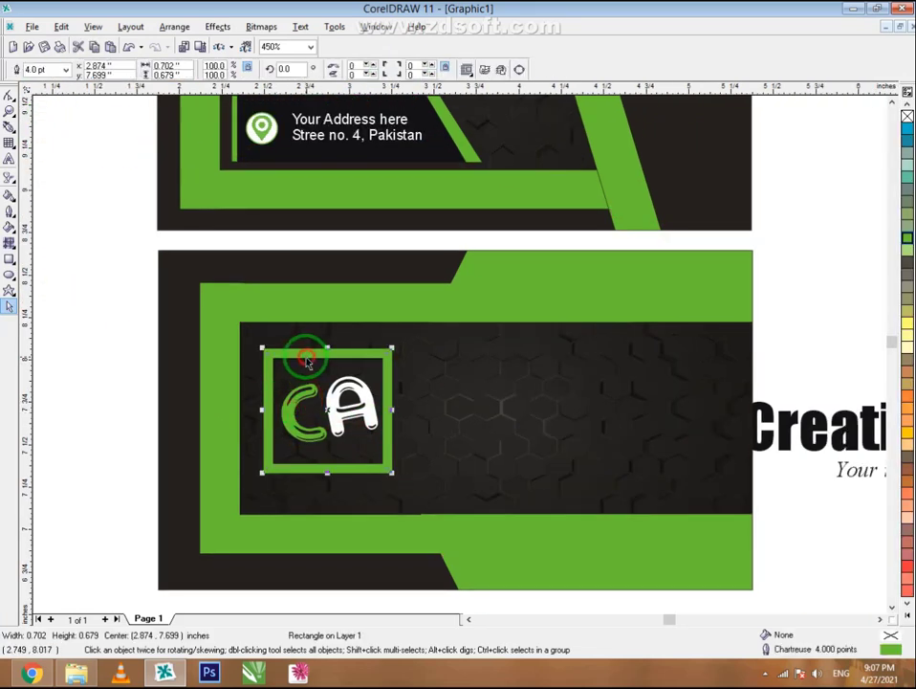
left_click(65, 69)
left_click(45, 121)
left_click(127, 311)
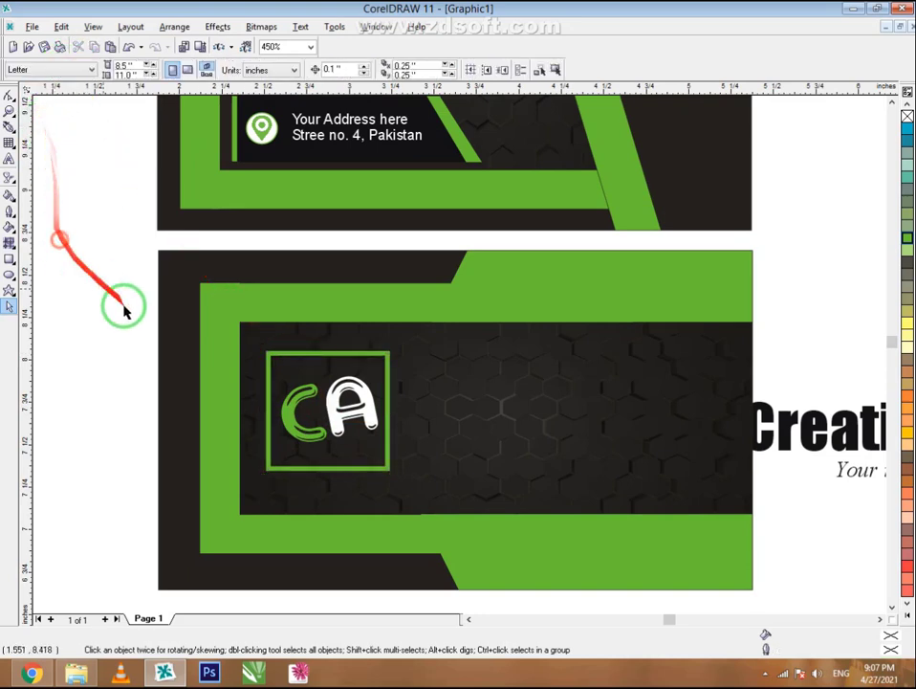
- Place 'Creative Art' beside the logo, bring it to front, and color it chartreuse
left_click_drag(765, 431, 493, 405)
right_click(555, 381)
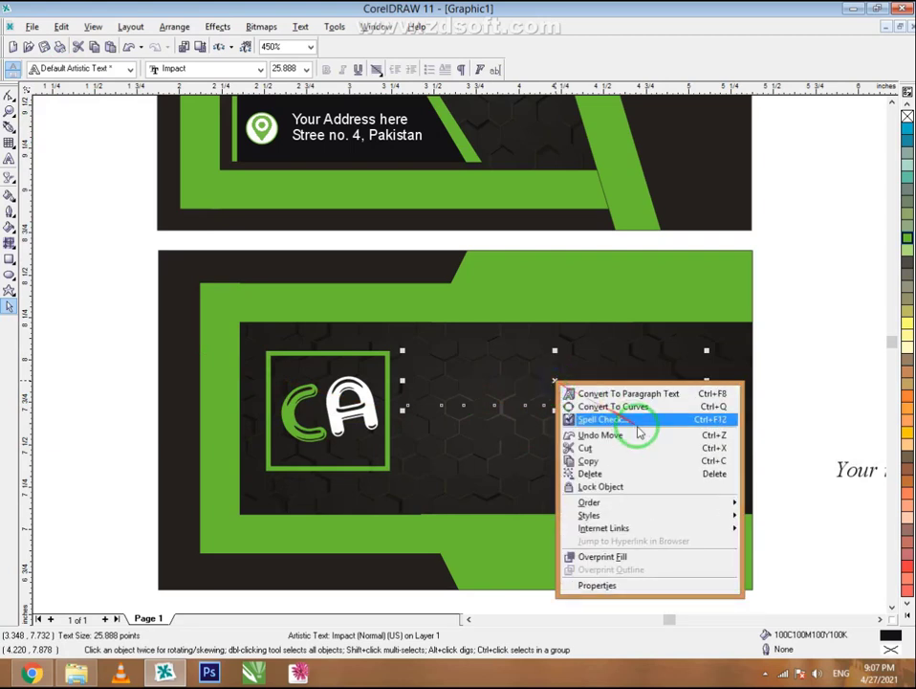
mouse_move(713, 504)
left_click(765, 510)
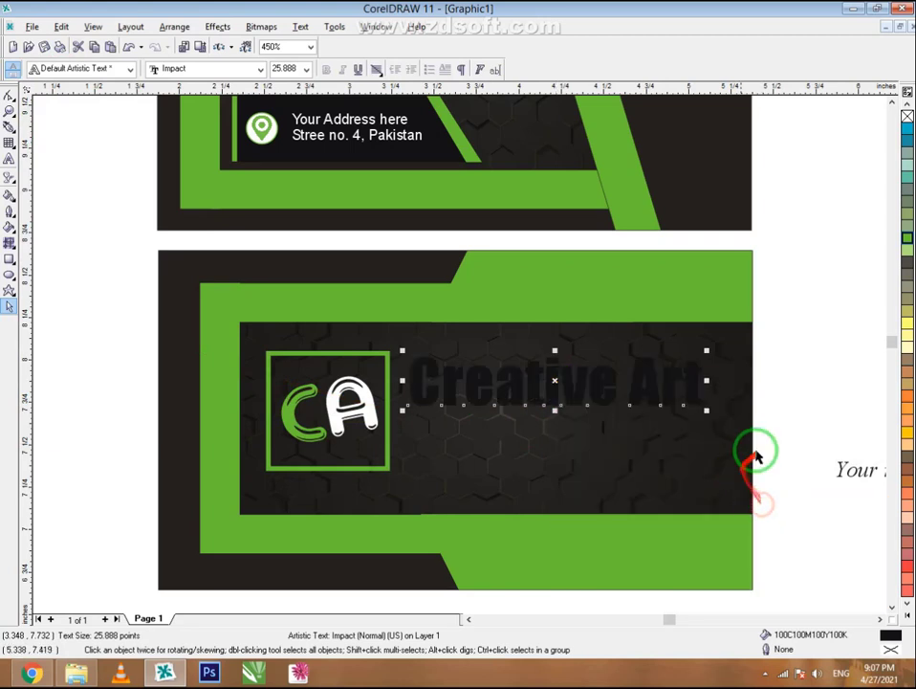
left_click(907, 609)
left_click(892, 183)
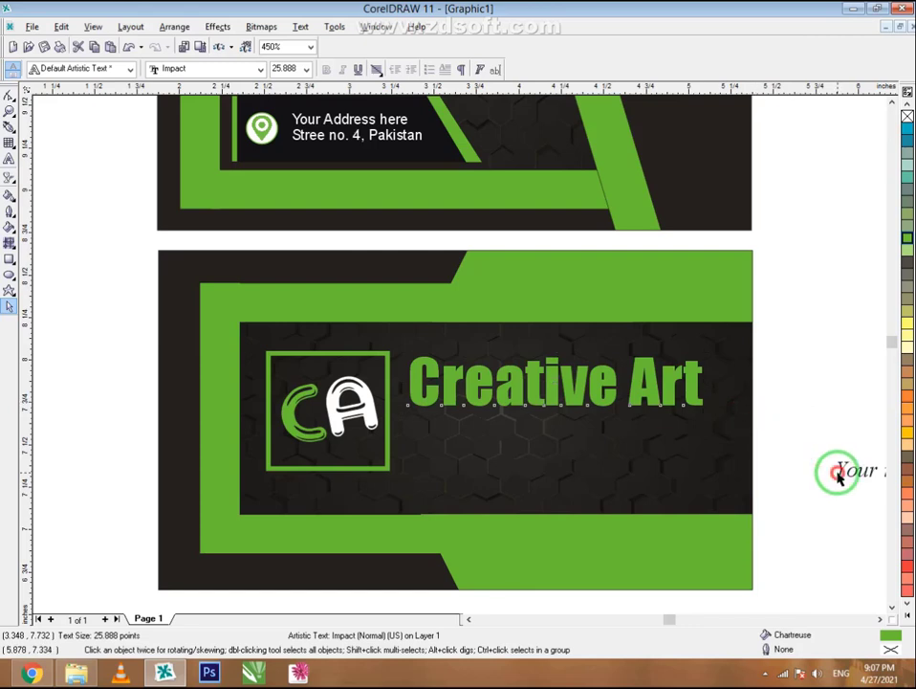
- Place the 'Your ideas bring to life' tagline under the title and bring it to front
left_click_drag(839, 474, 504, 428)
left_click(907, 611)
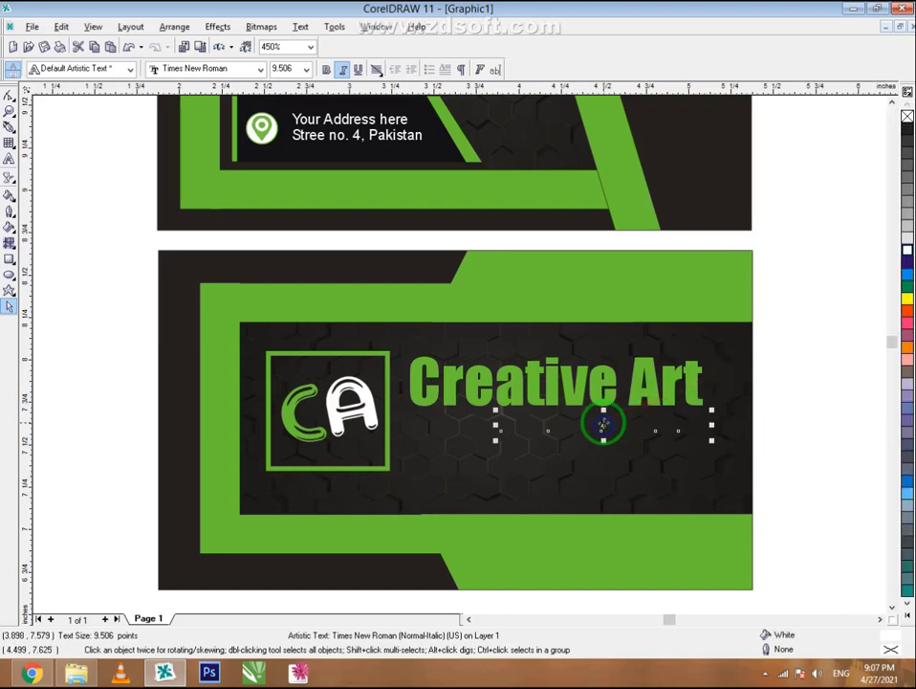
right_click(613, 431)
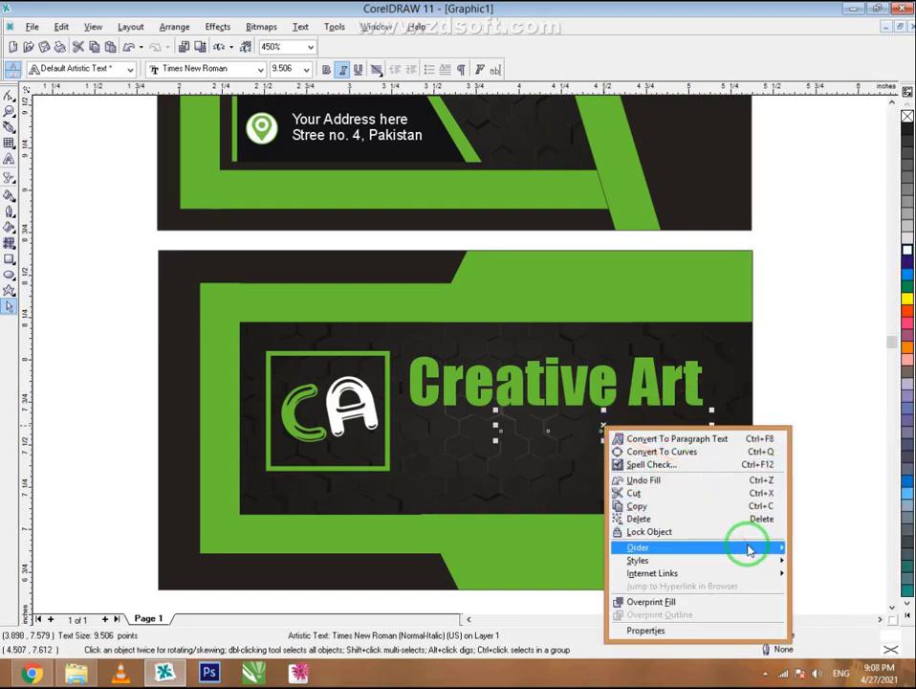
mouse_move(782, 550)
left_click(591, 555)
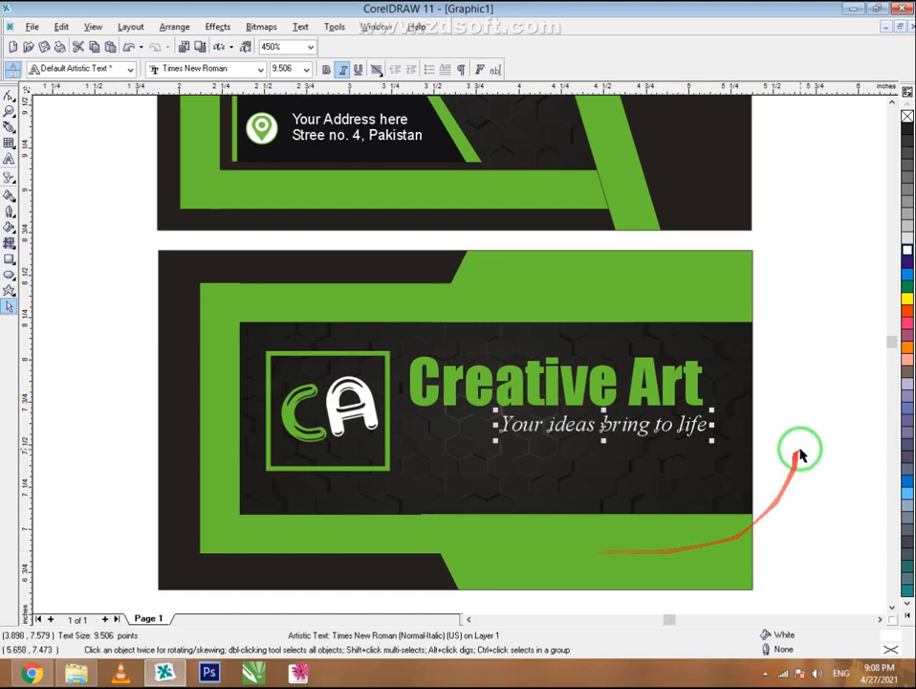
left_click(799, 455)
left_click(693, 431)
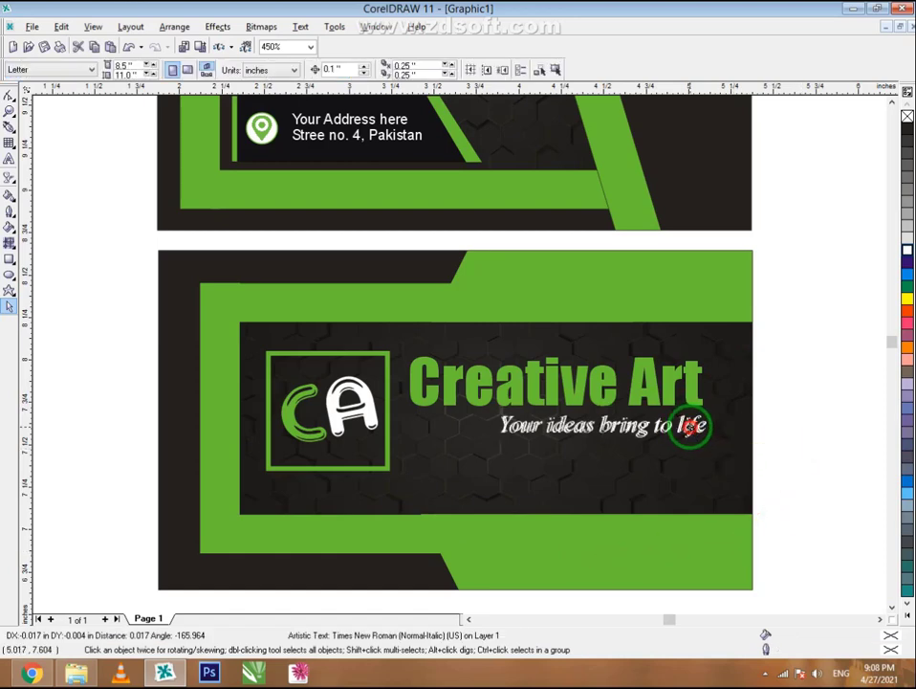
left_click(845, 462)
scroll(475, 419, "down", 1)
scroll(472, 415, "down", 3)
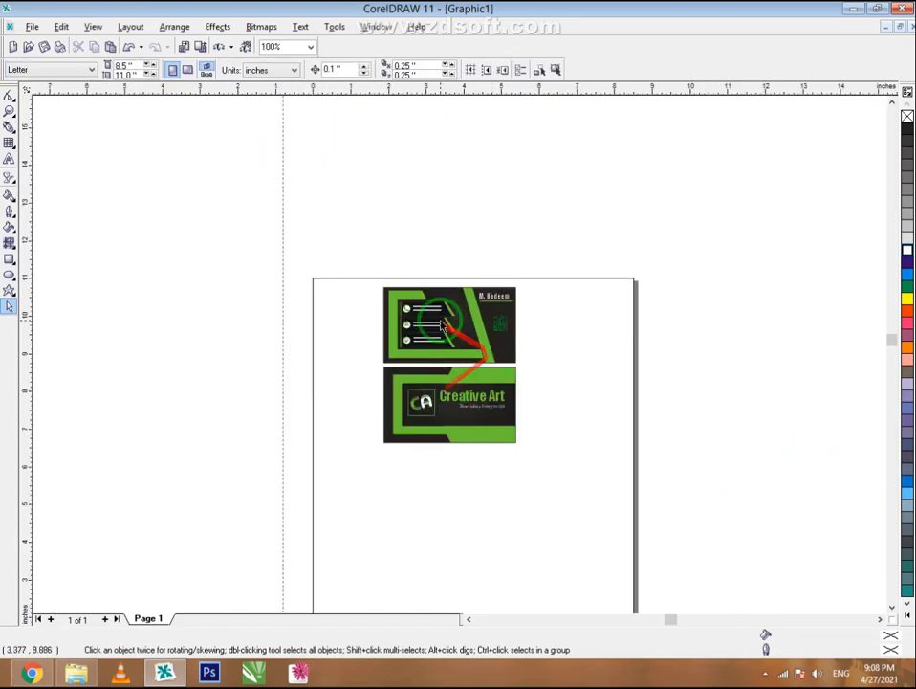
scroll(442, 328, "up", 1)
left_click(9, 109)
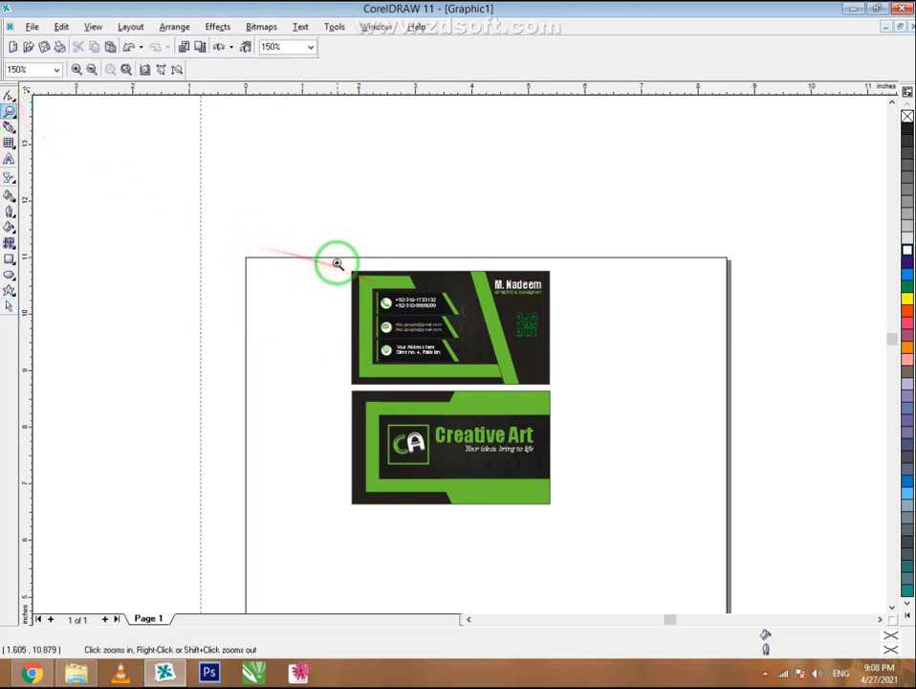
mouse_move(551, 487)
left_mouse_down()
mouse_move(564, 502)
mouse_move(556, 508)
left_mouse_up()
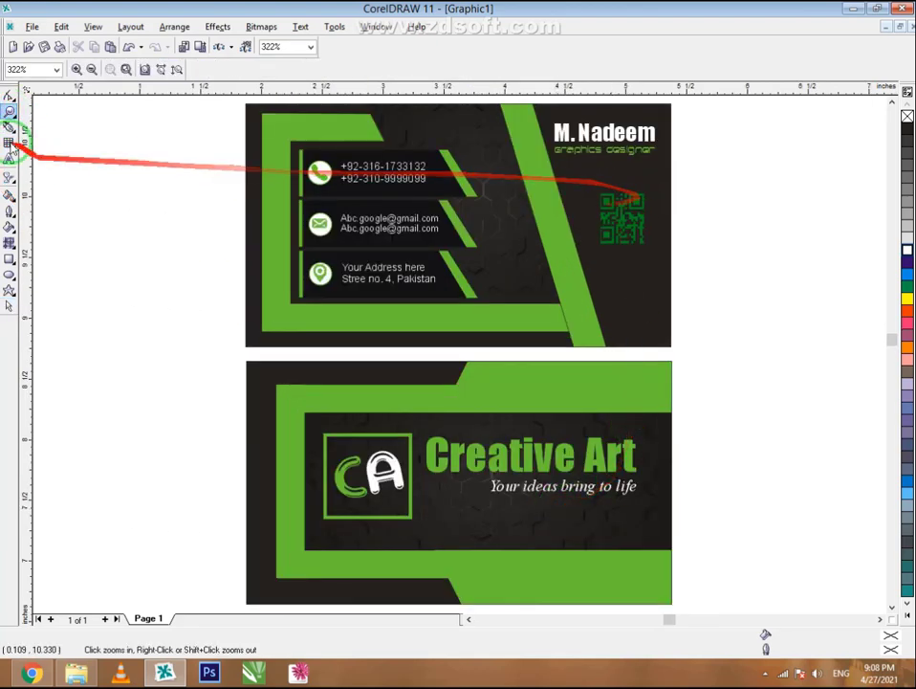
left_click(8, 305)
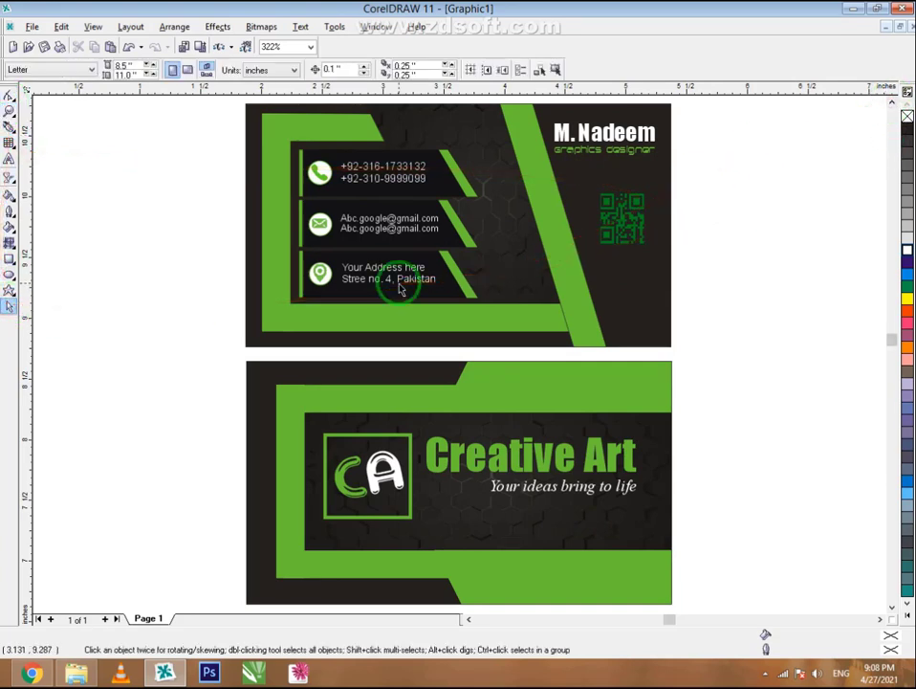
left_click(765, 676)
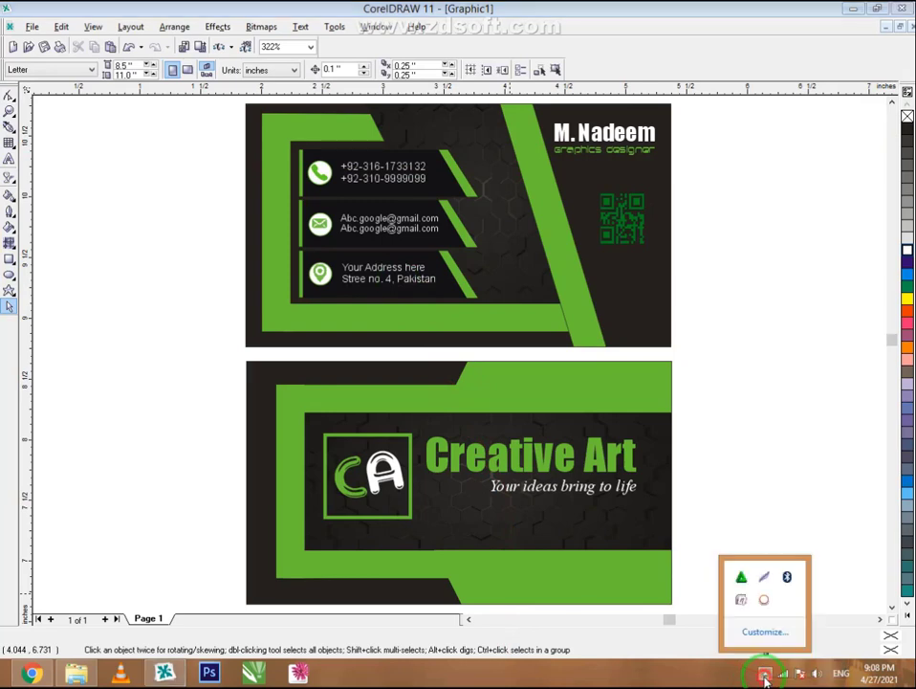
left_click(765, 605)
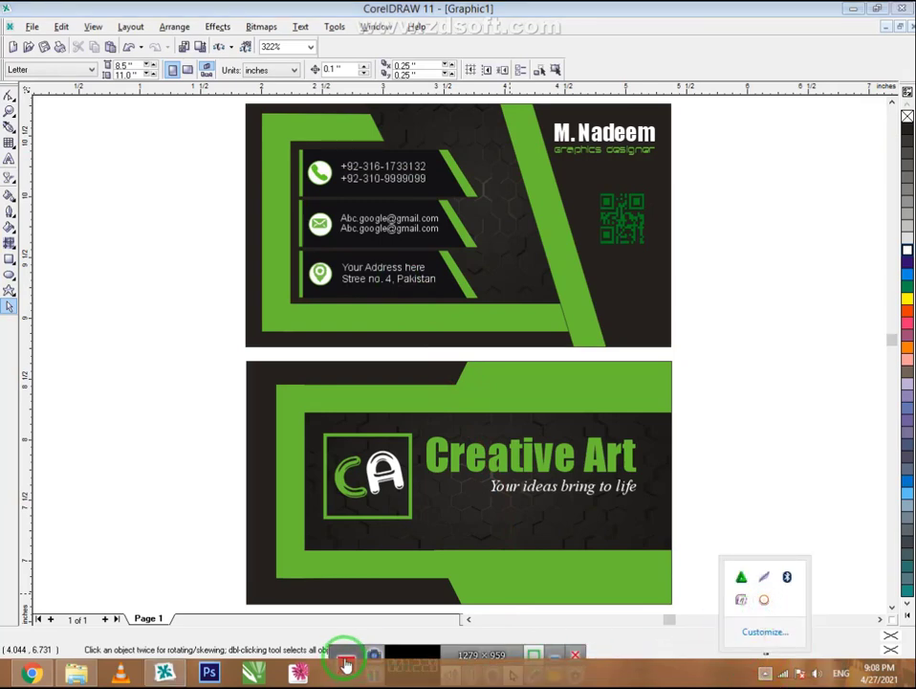